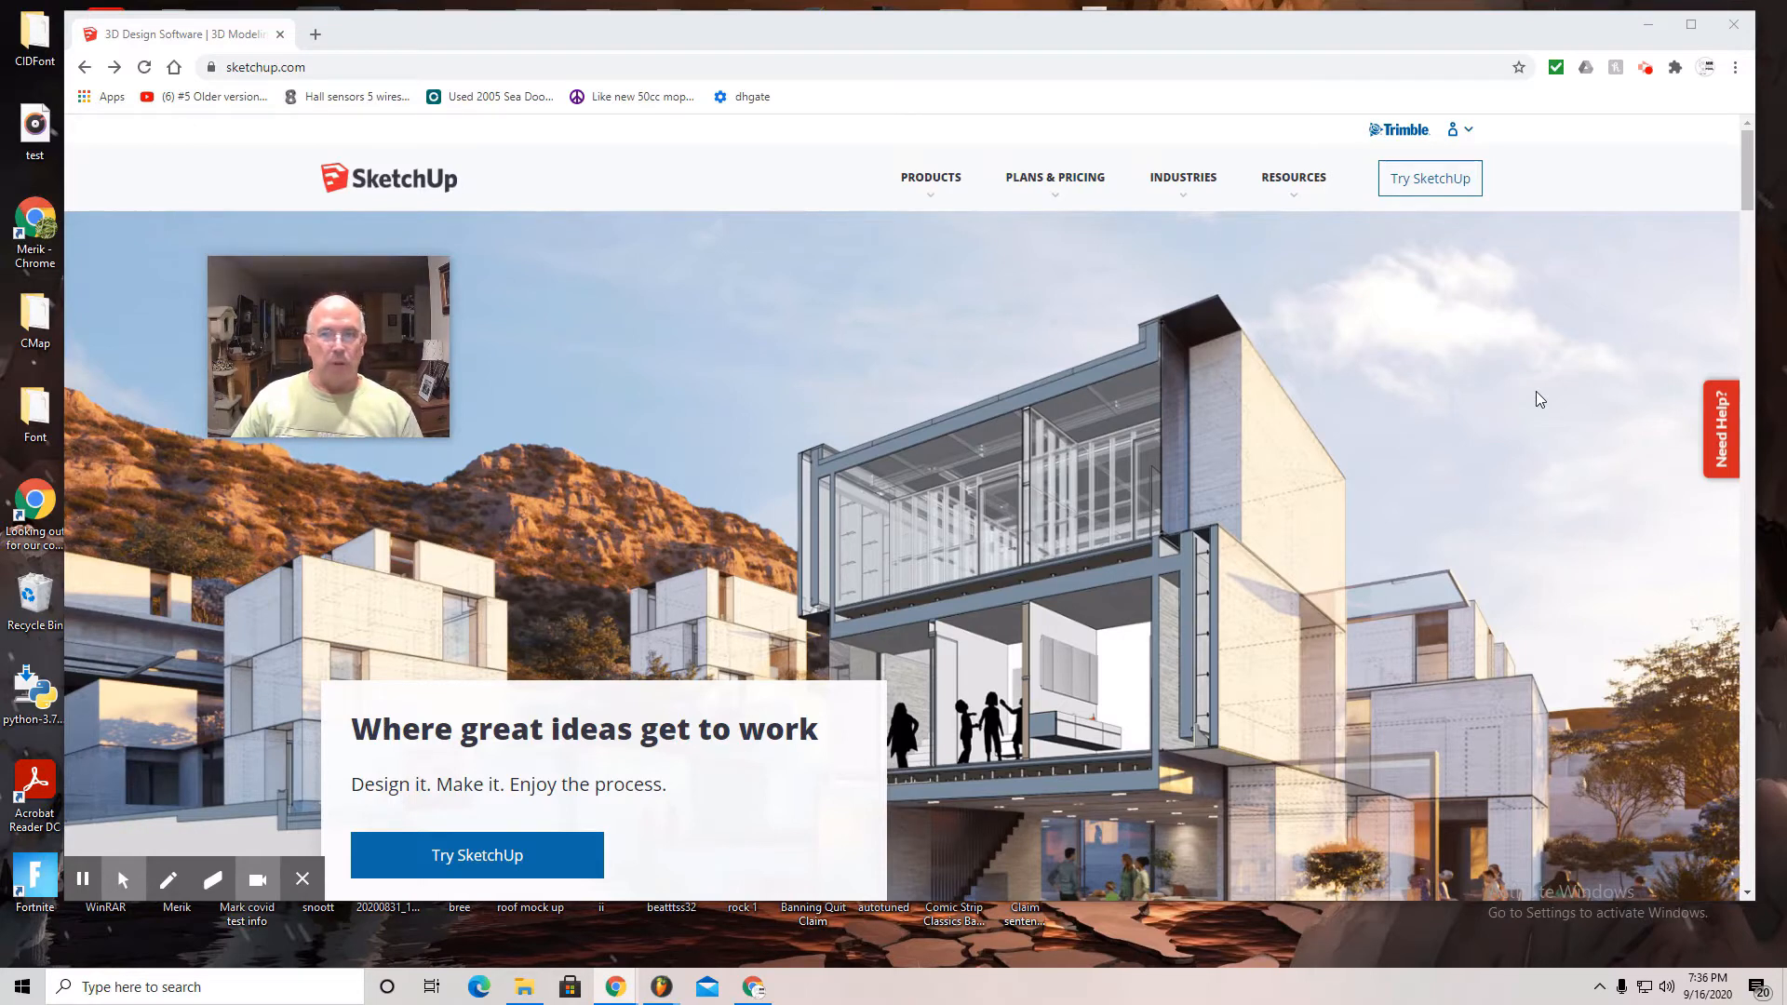
Launch SketchUp for Web (freemium) from the account's products and create a model from Simple Template - Feet and Inches.
click(1454, 139)
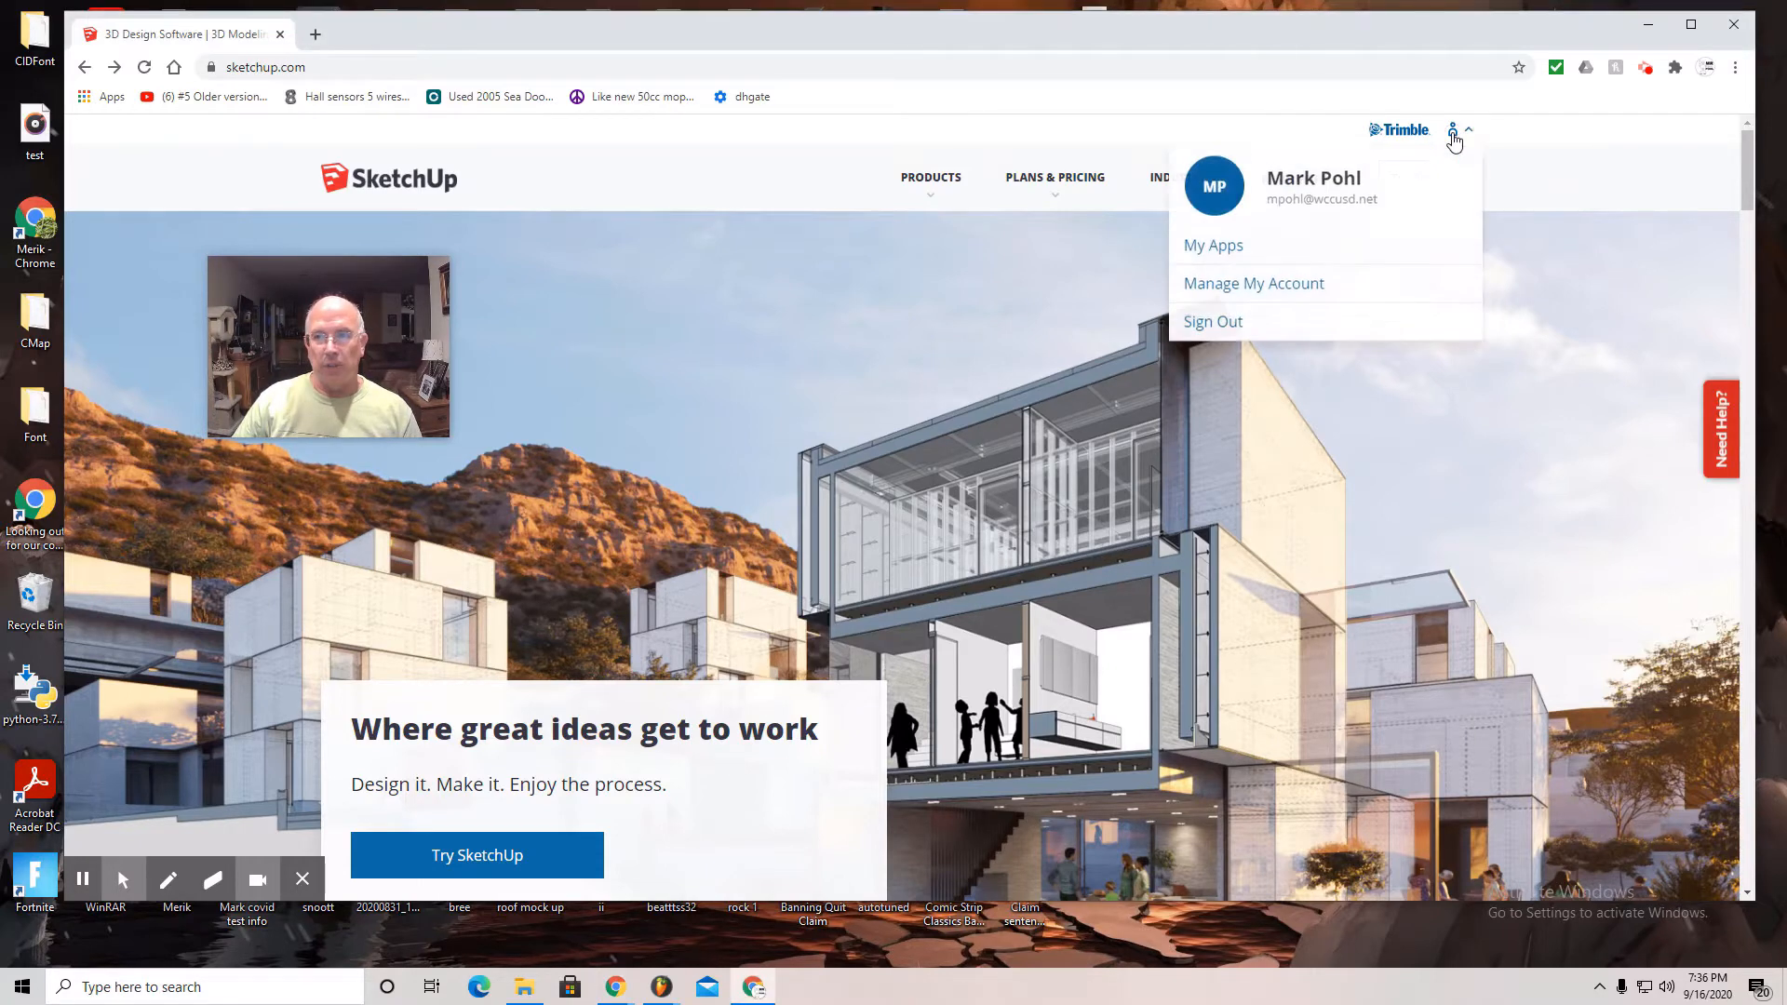
click(1227, 251)
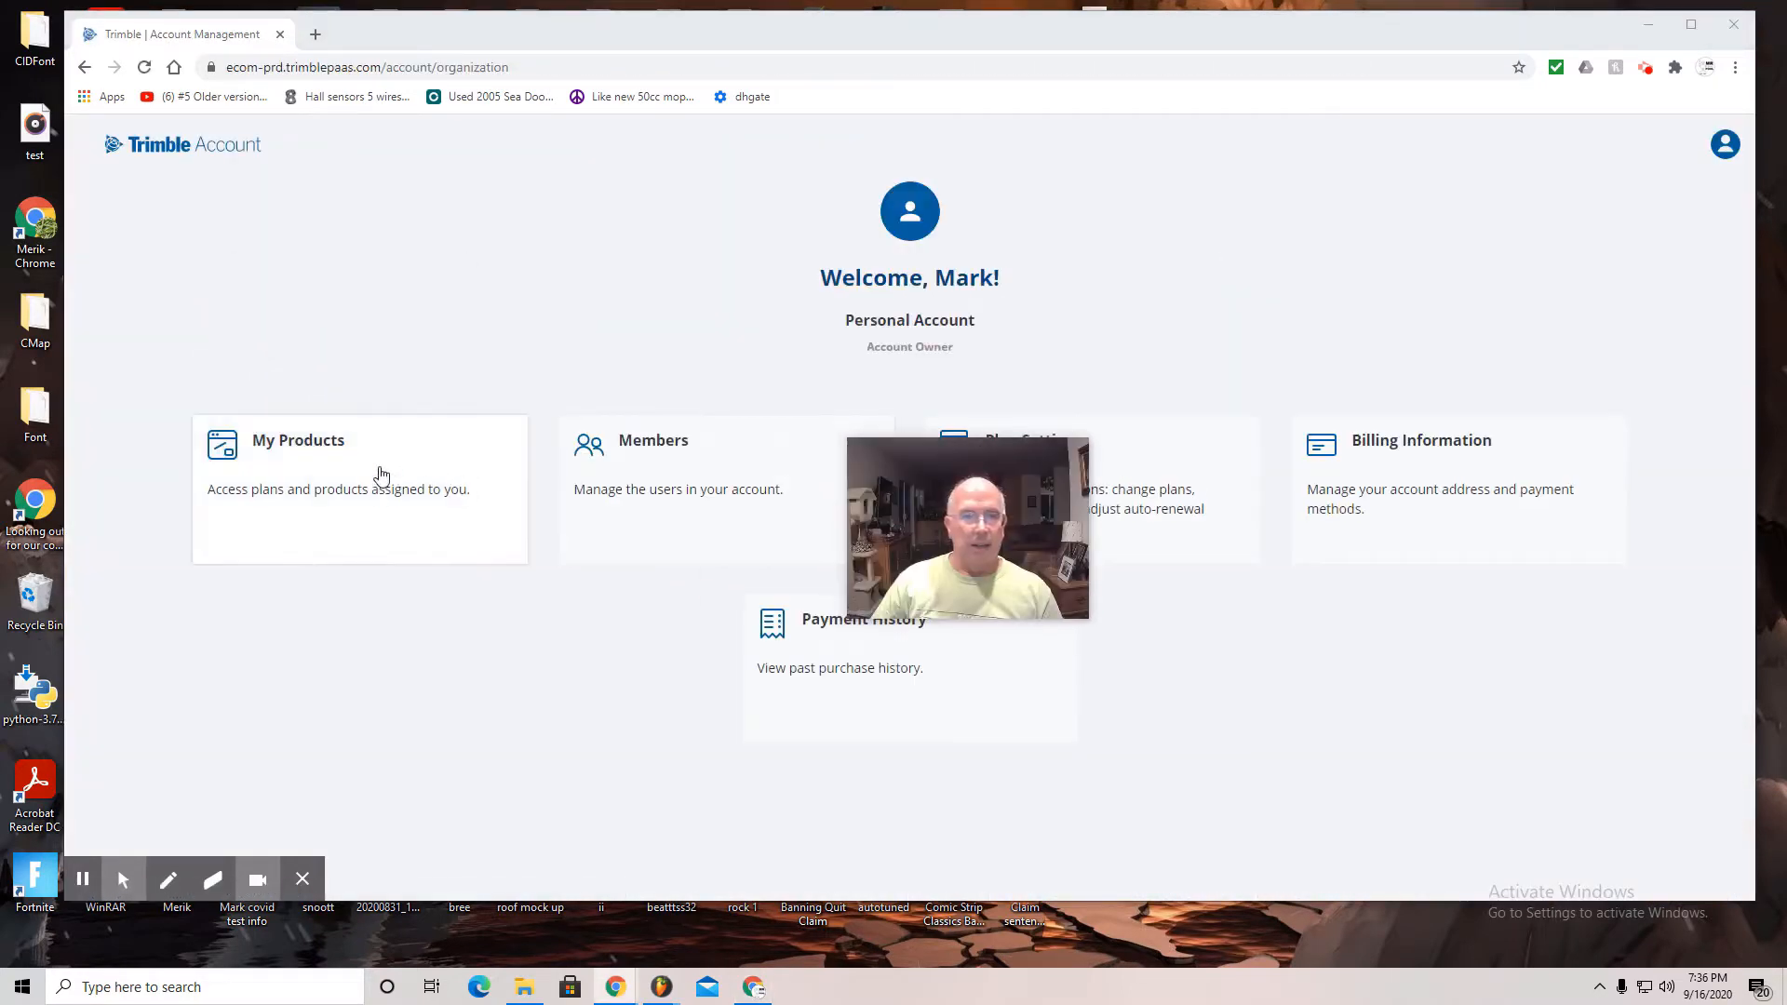
click(381, 474)
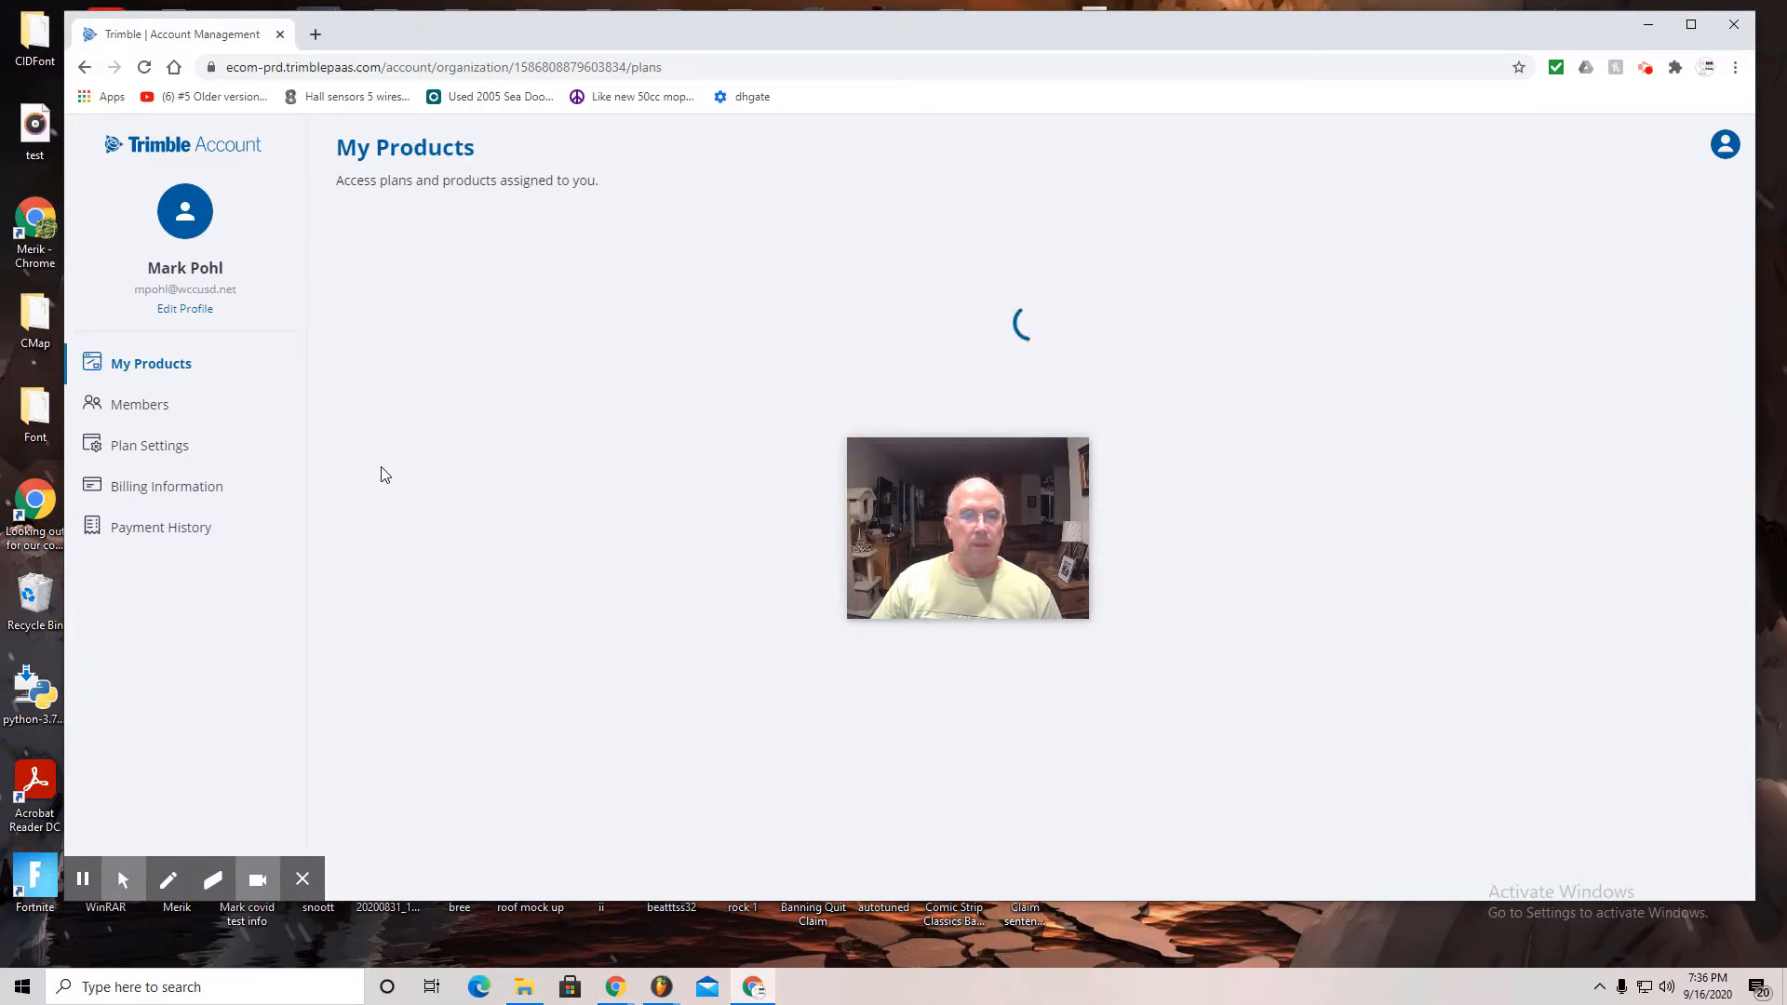
click(536, 378)
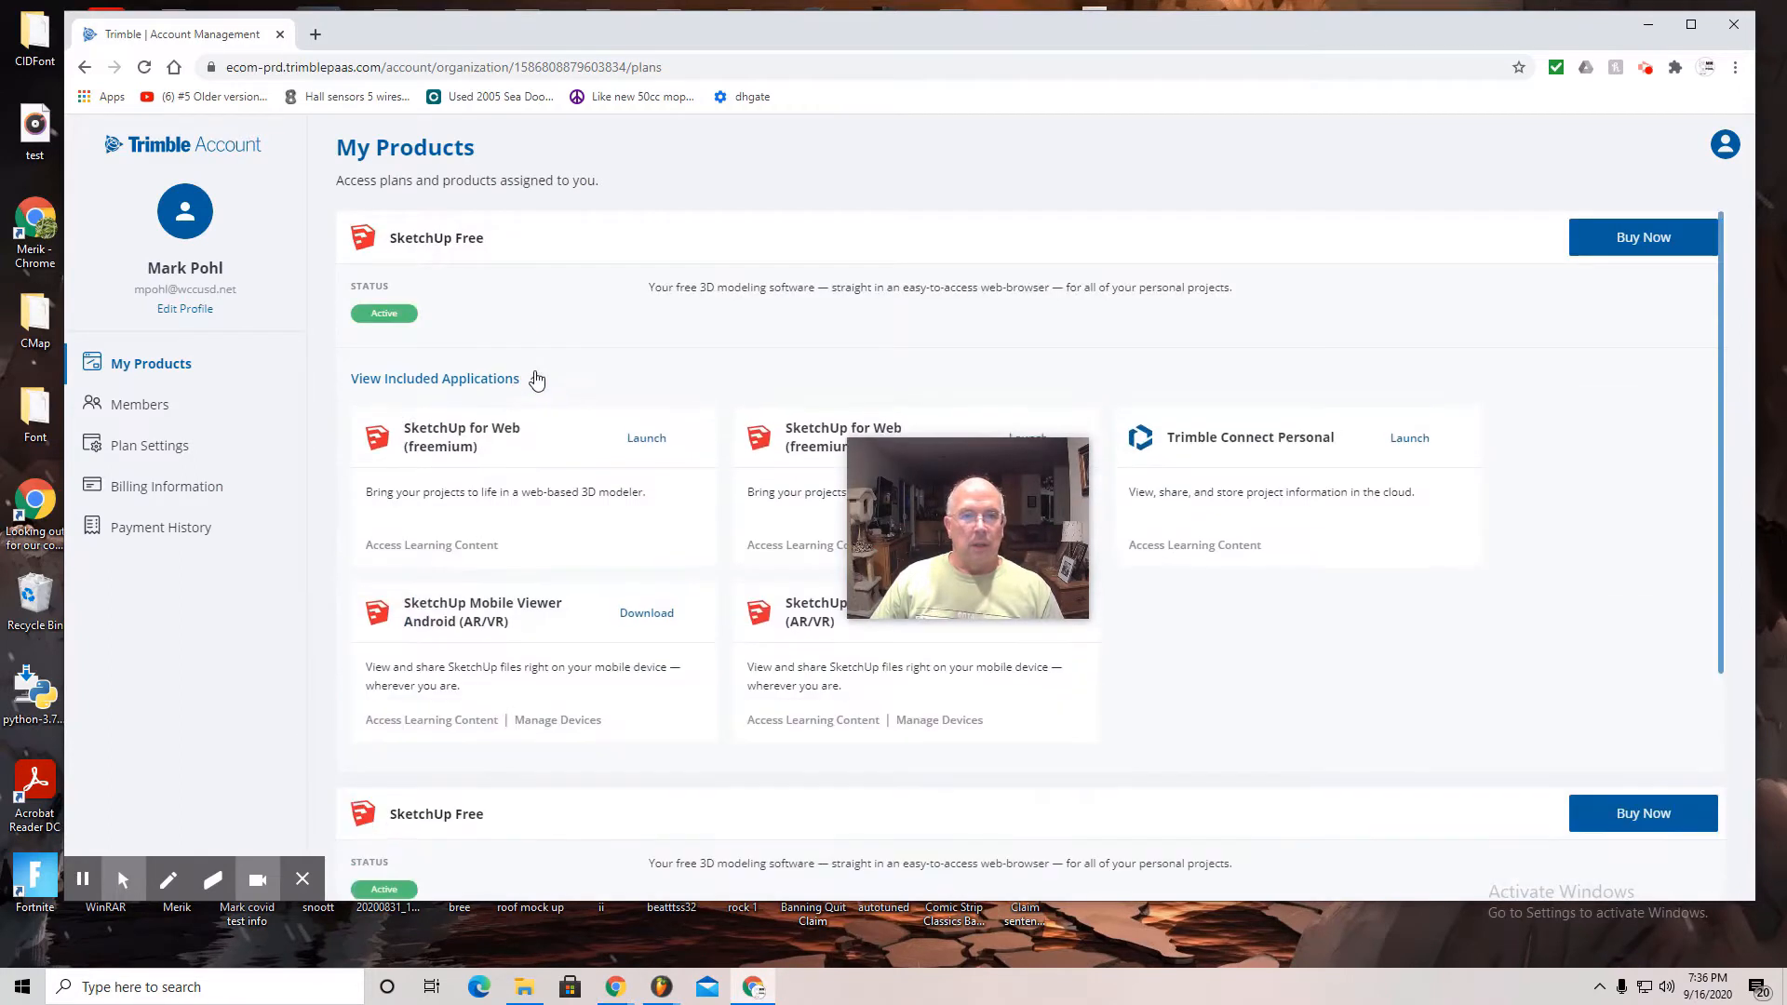
click(644, 439)
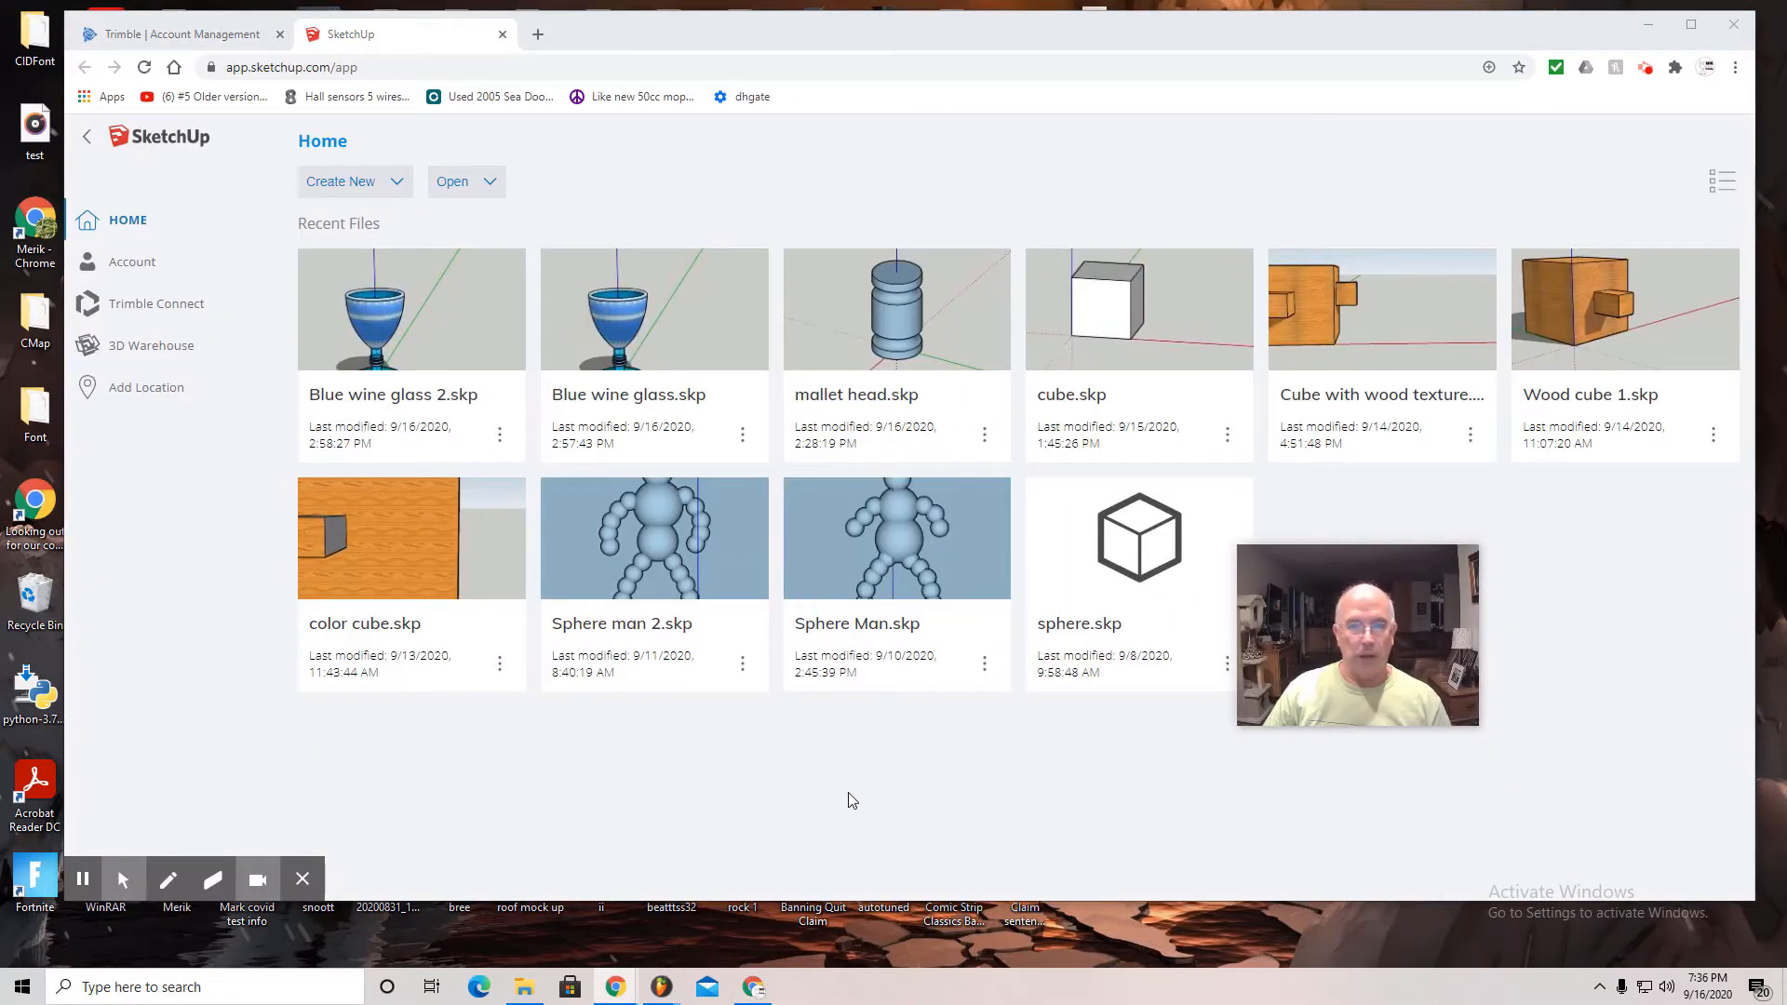
click(338, 186)
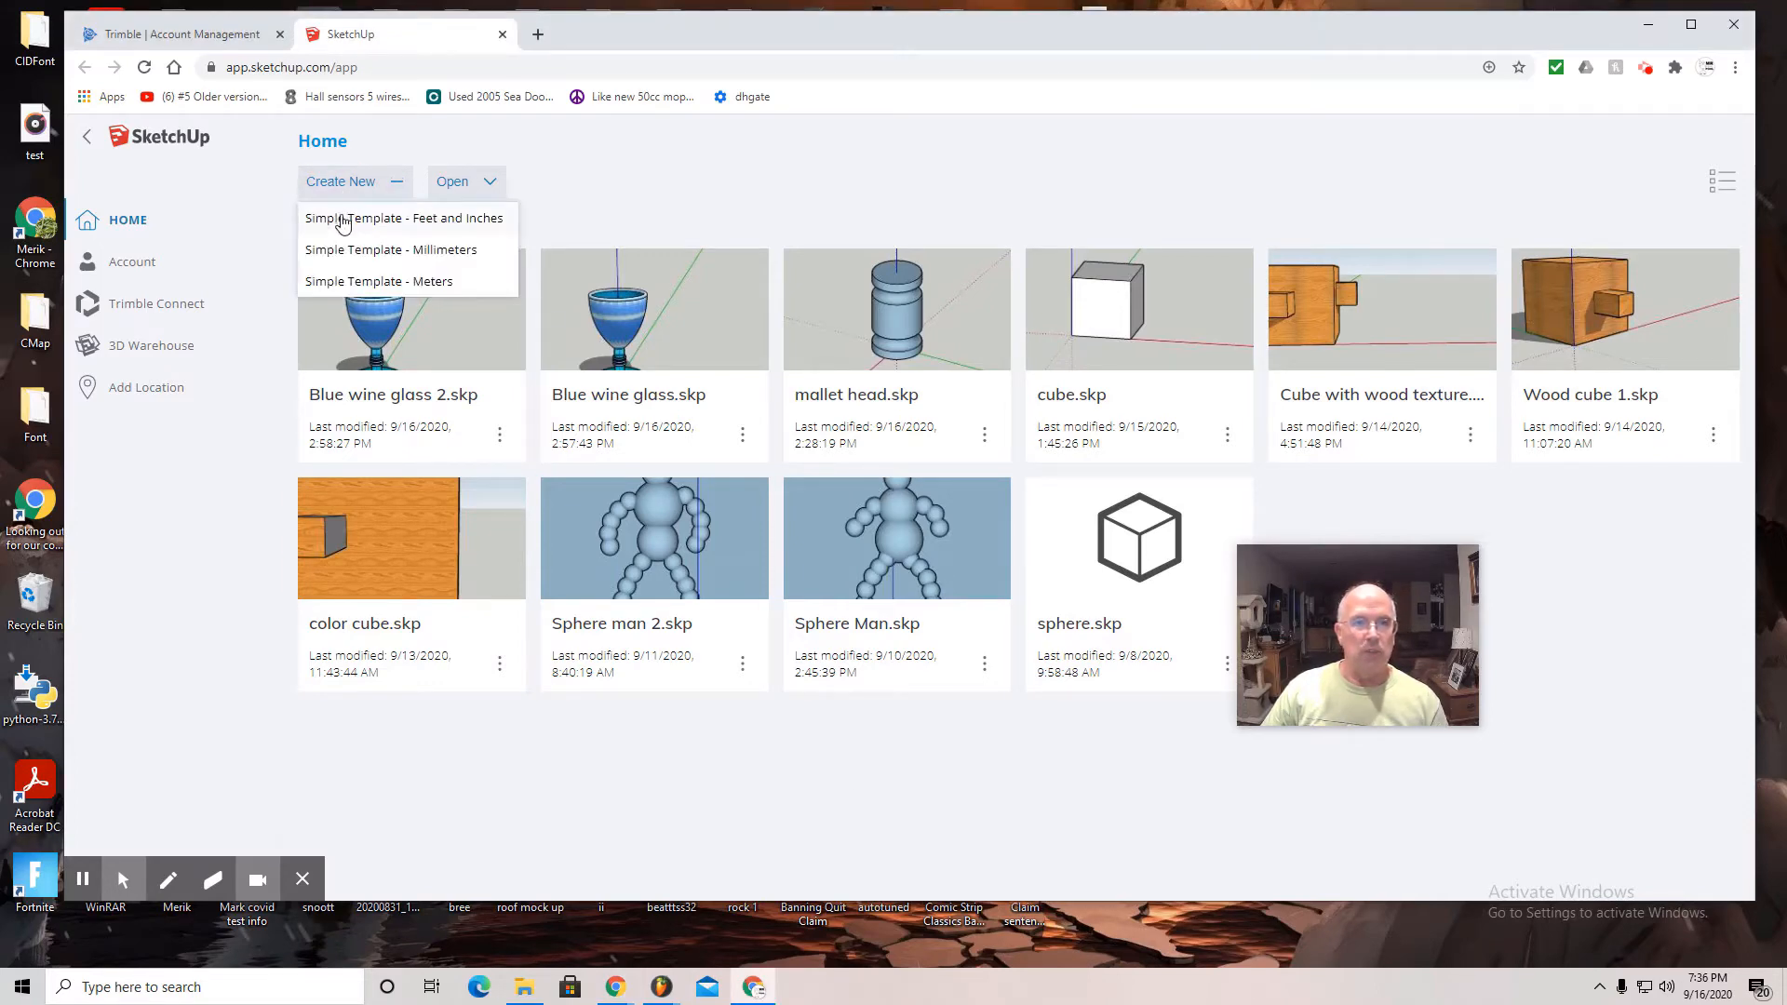
click(342, 220)
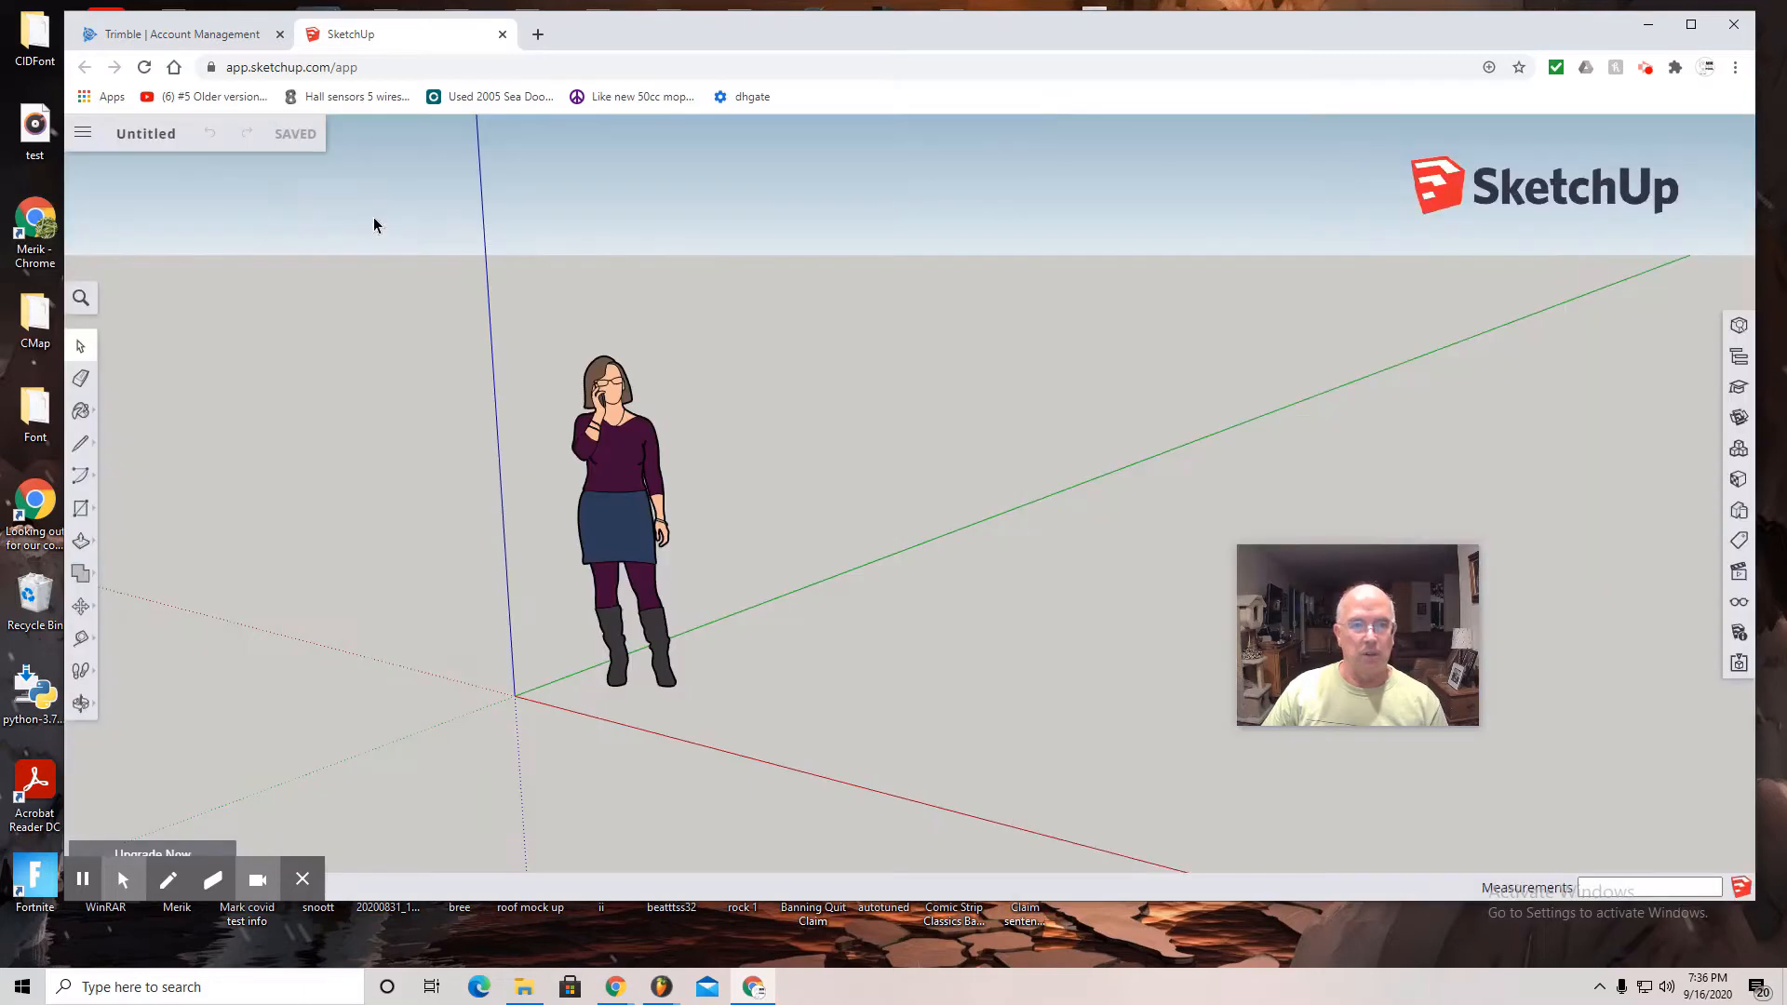
Set the model's length units to decimal inches and the length snapping interval to .125.
click(1740, 636)
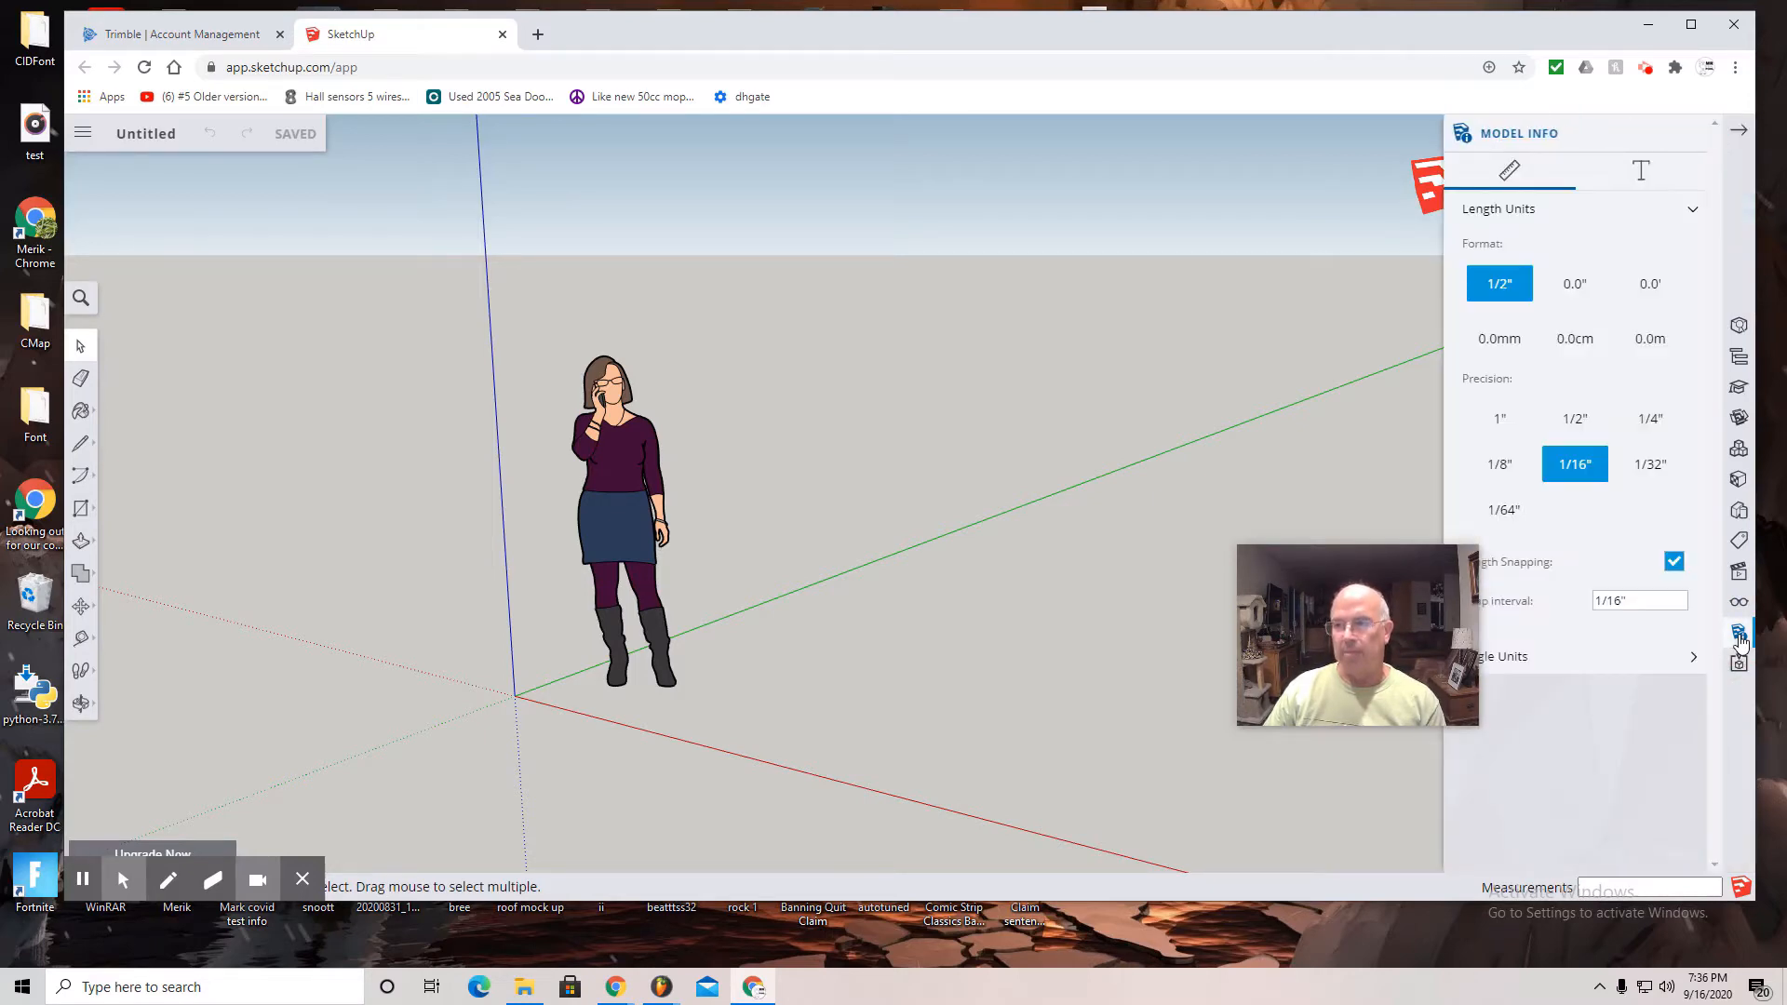
click(1575, 285)
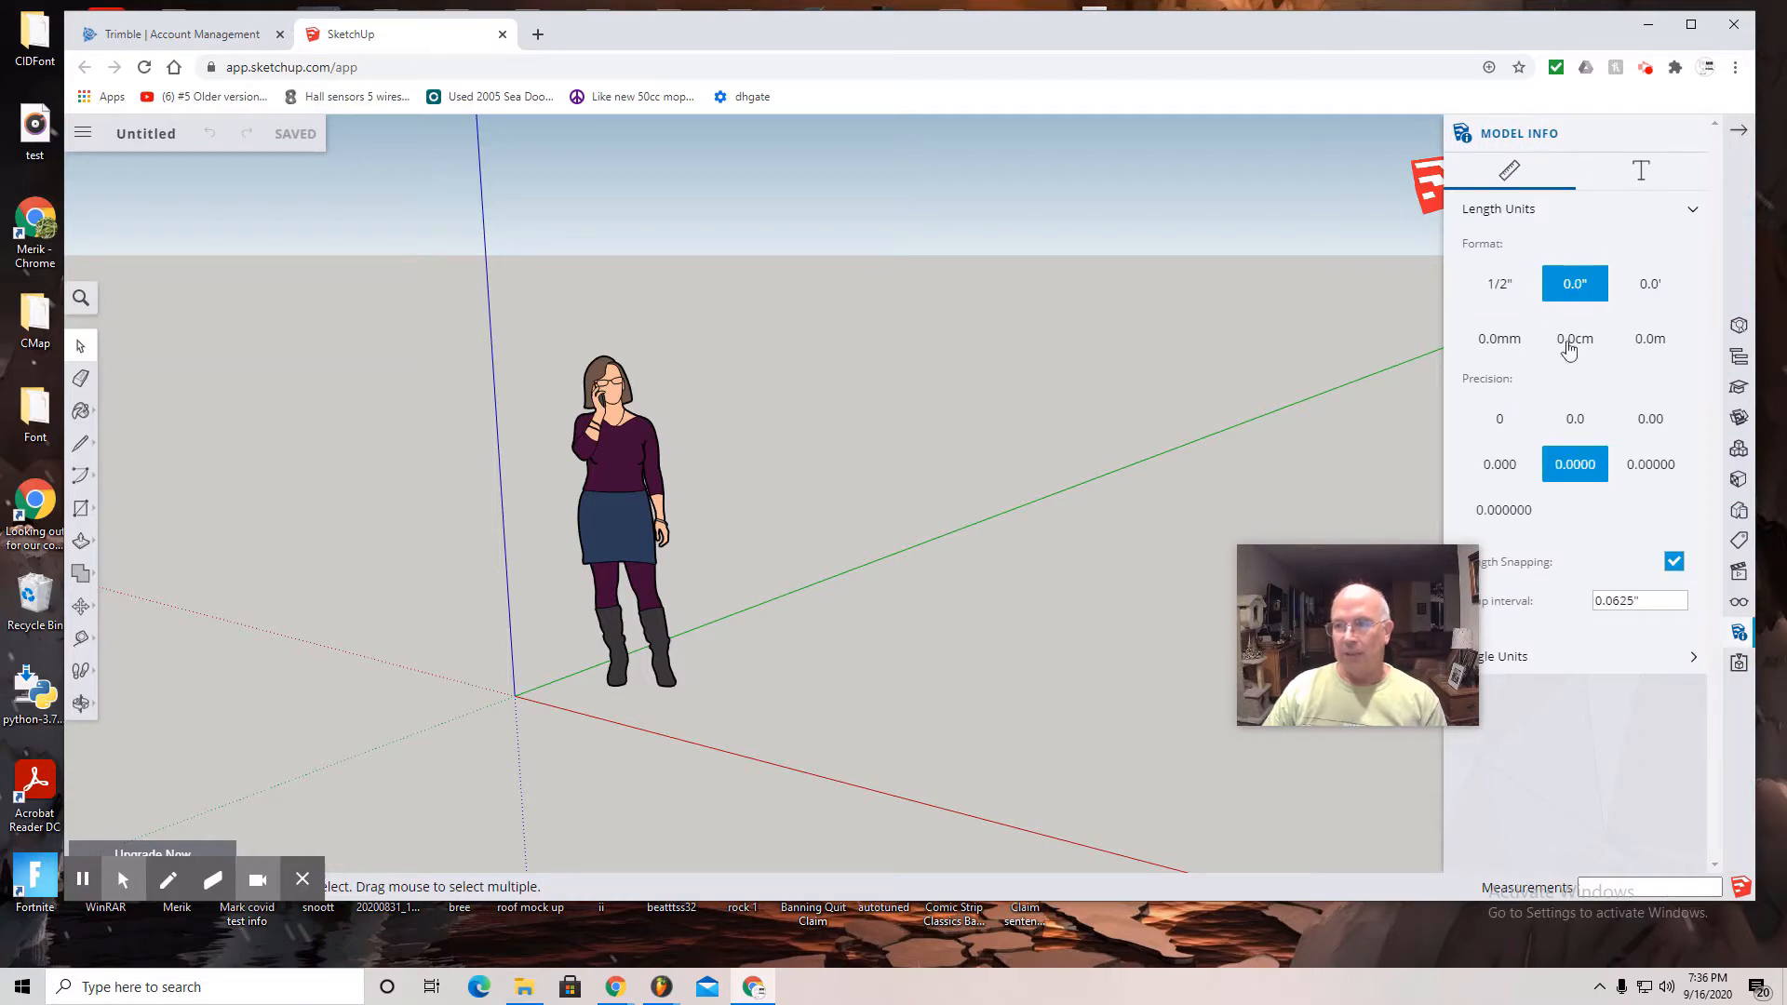
mouse_move(1457, 578)
drag(1405, 554, 1277, 516)
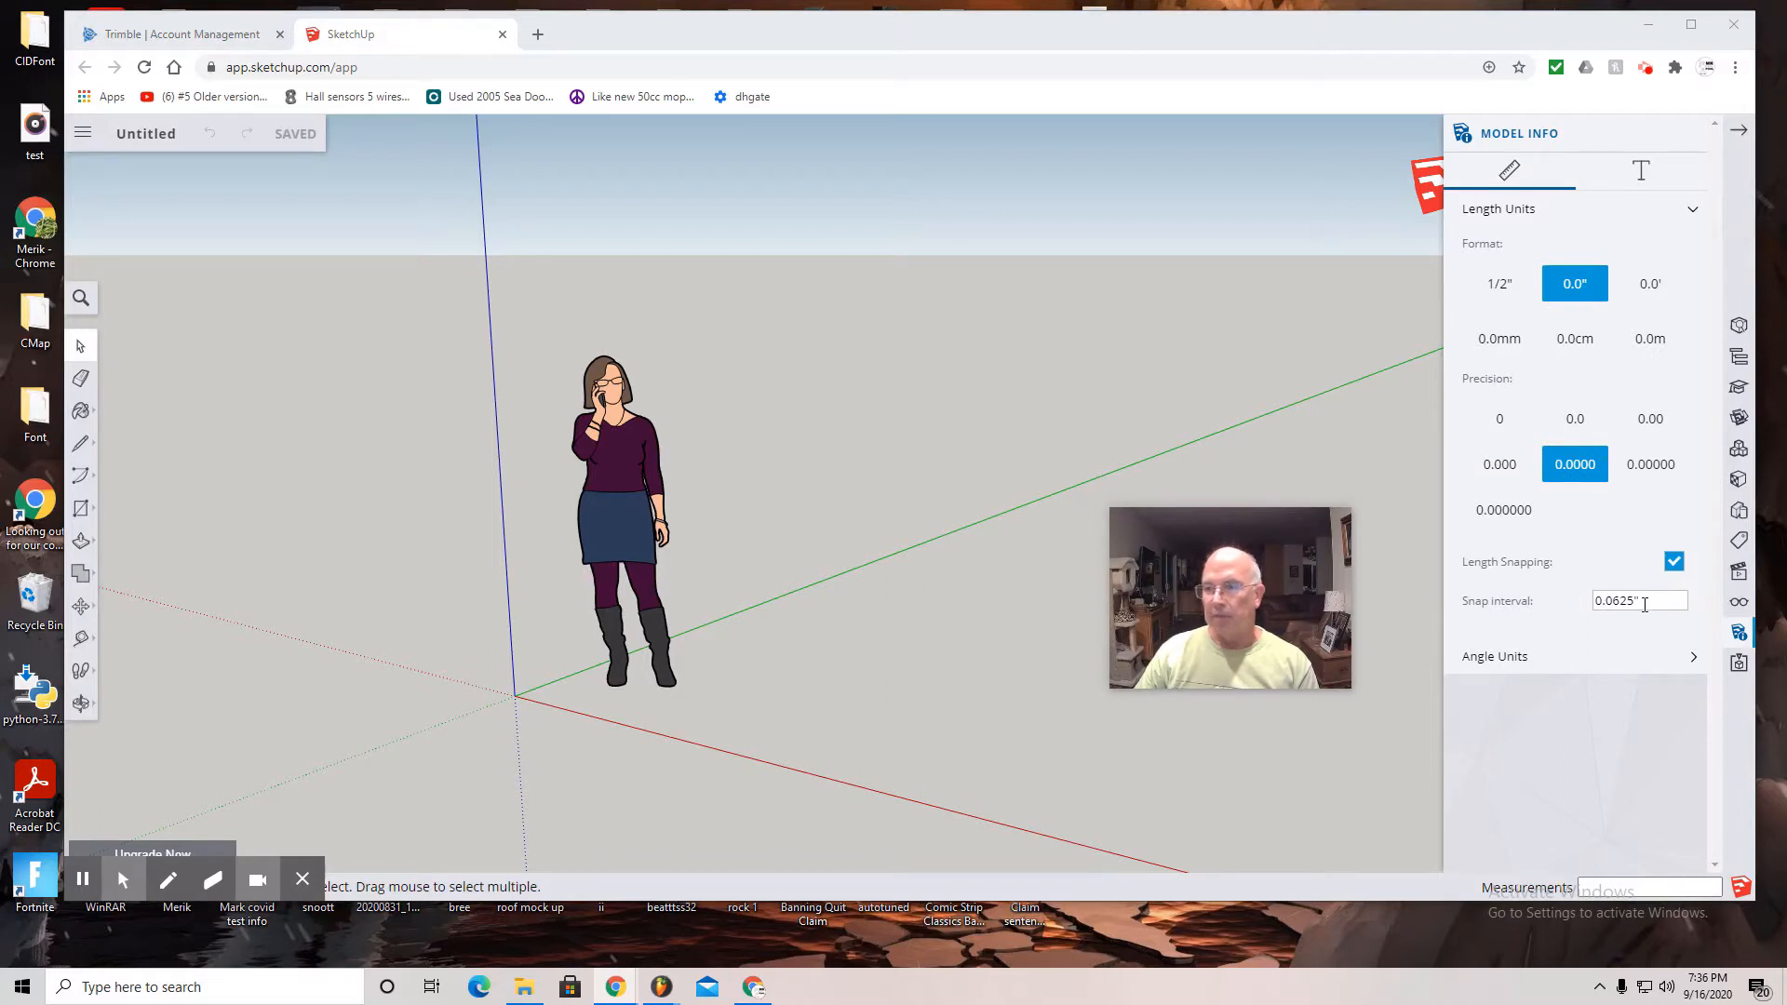
drag(1640, 601, 1594, 600)
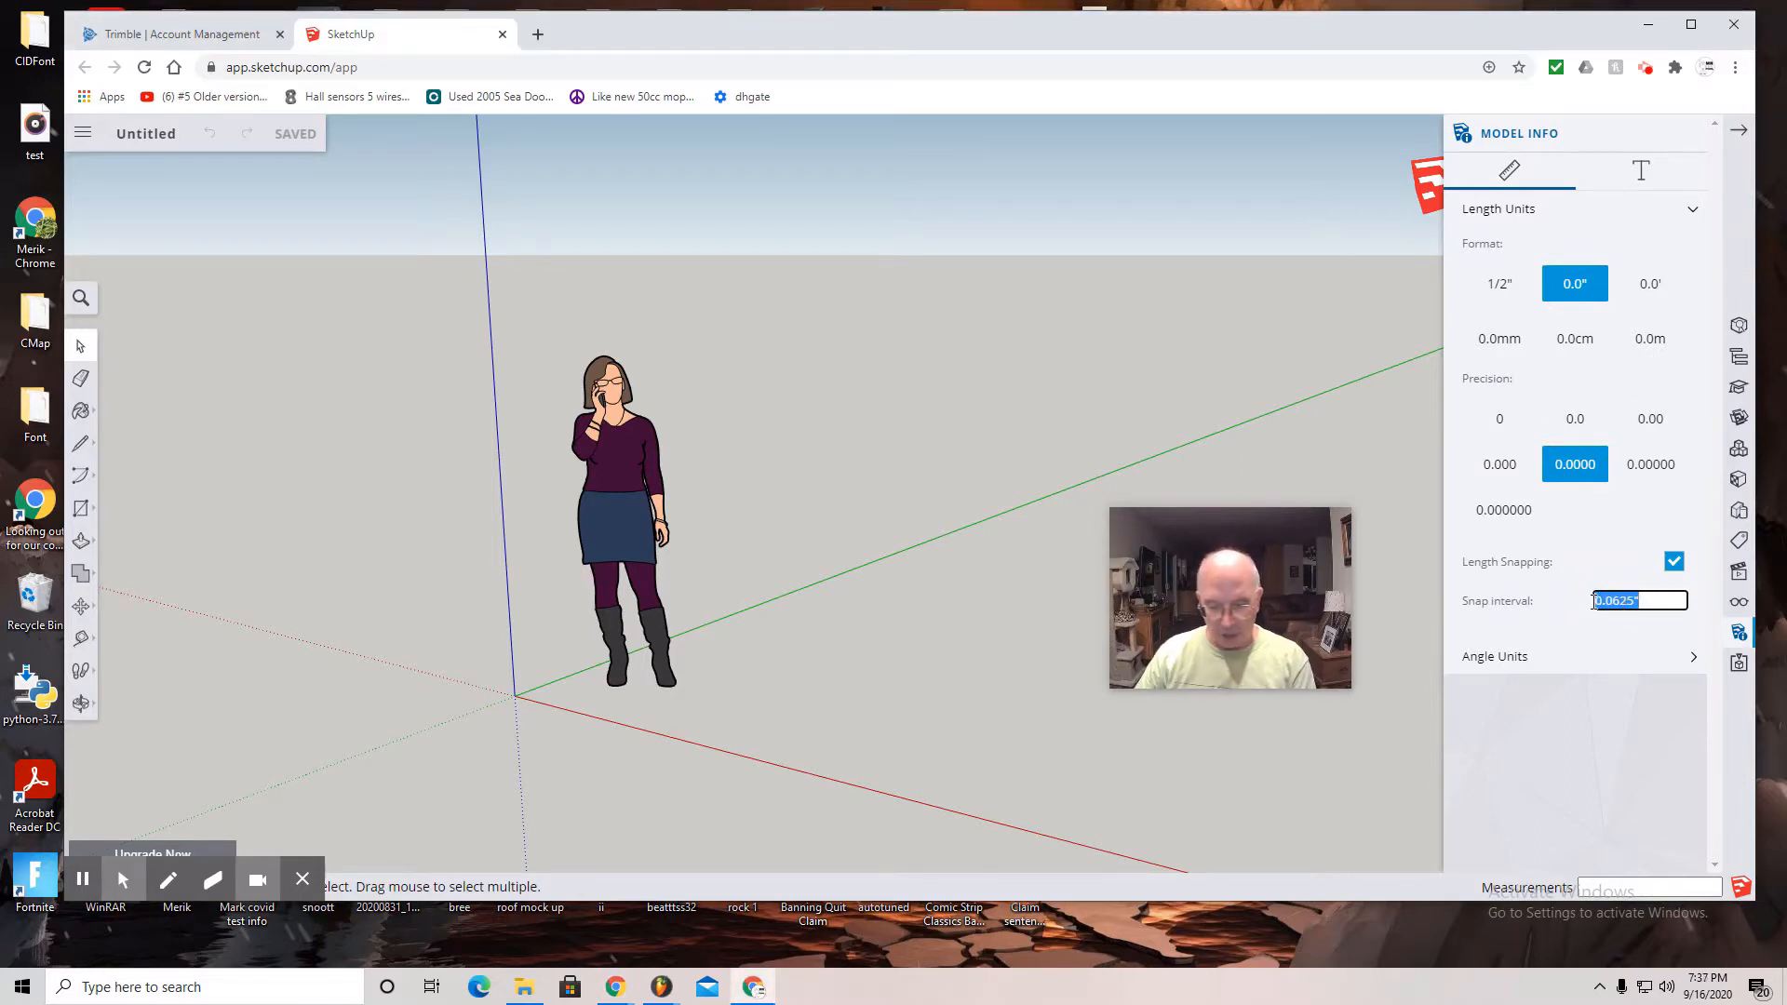
text(125)
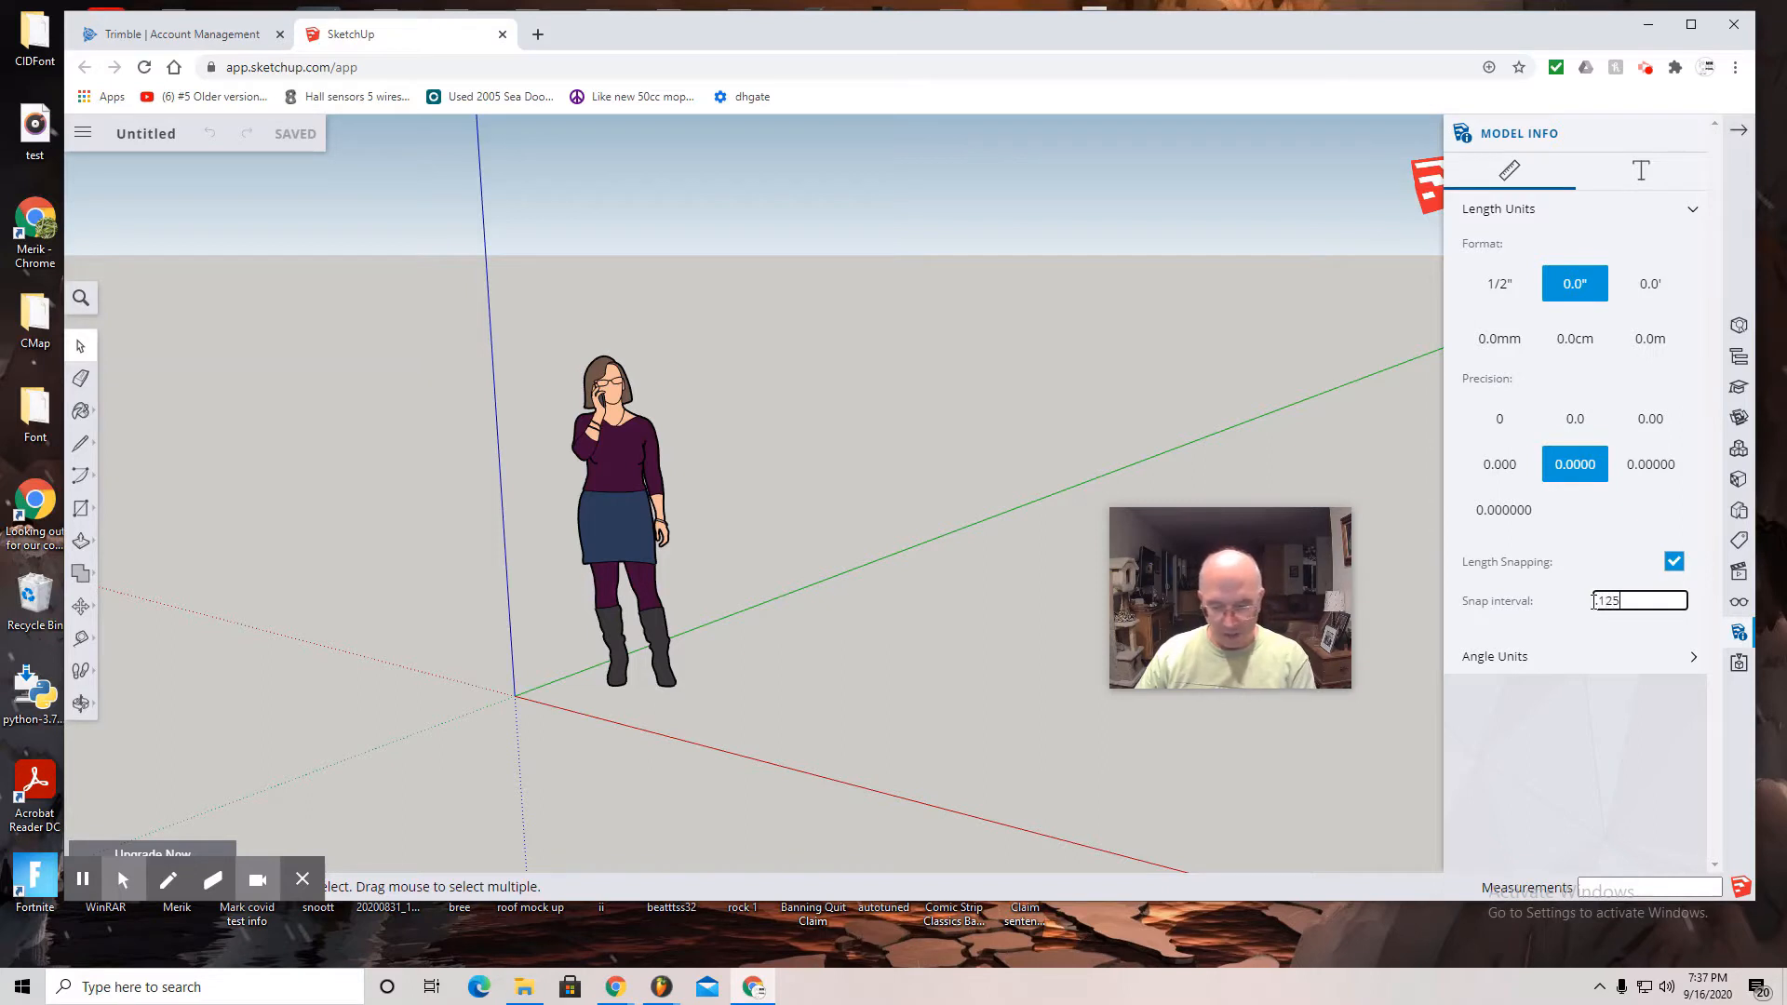
key(Return)
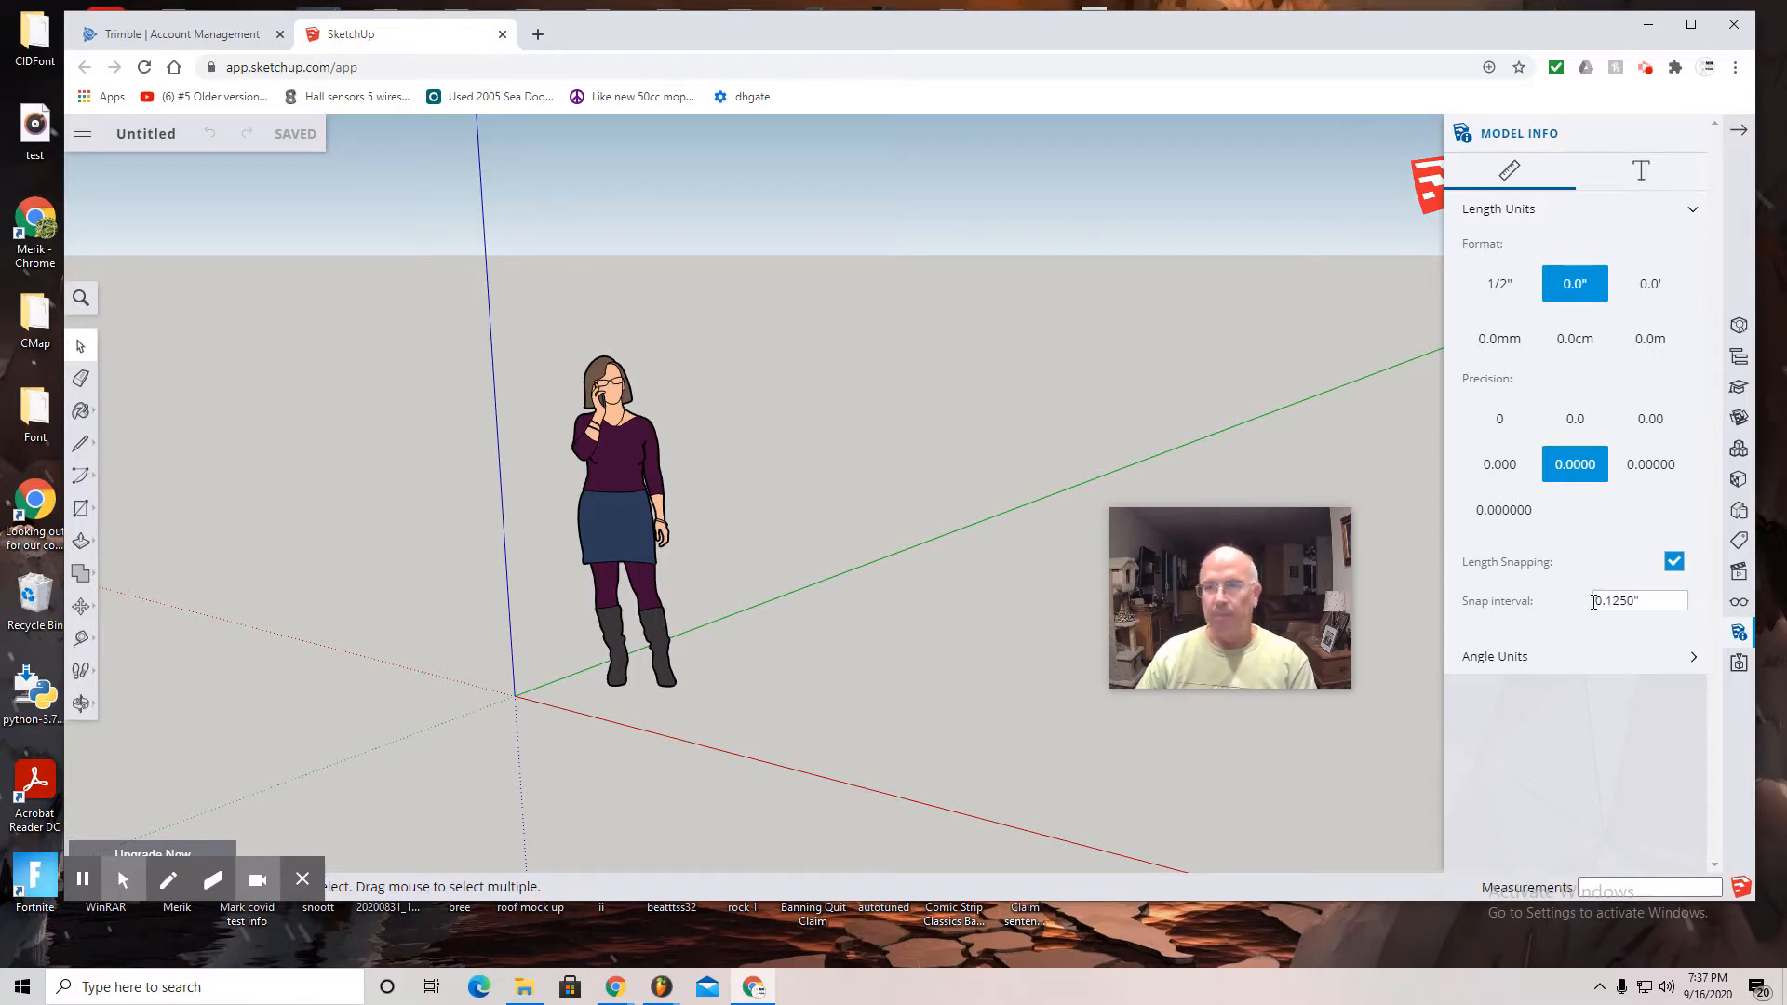
Delete the template's standing woman figure from the model.
click(632, 514)
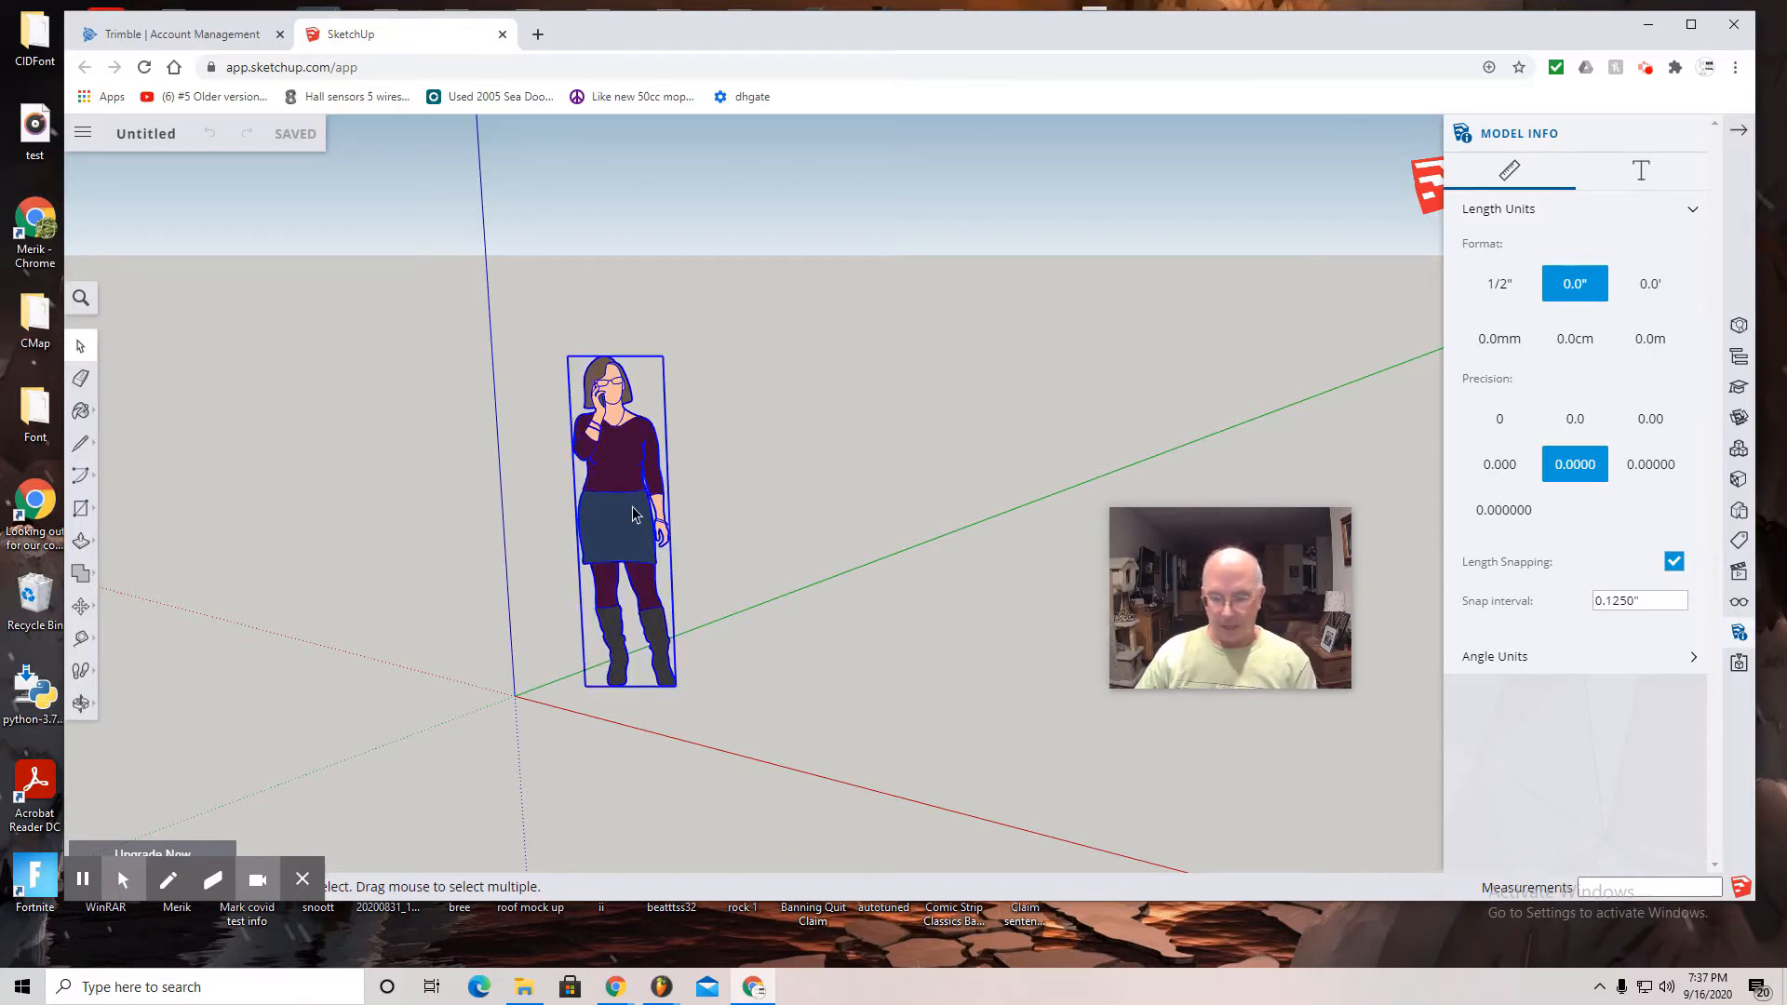
key(Delete)
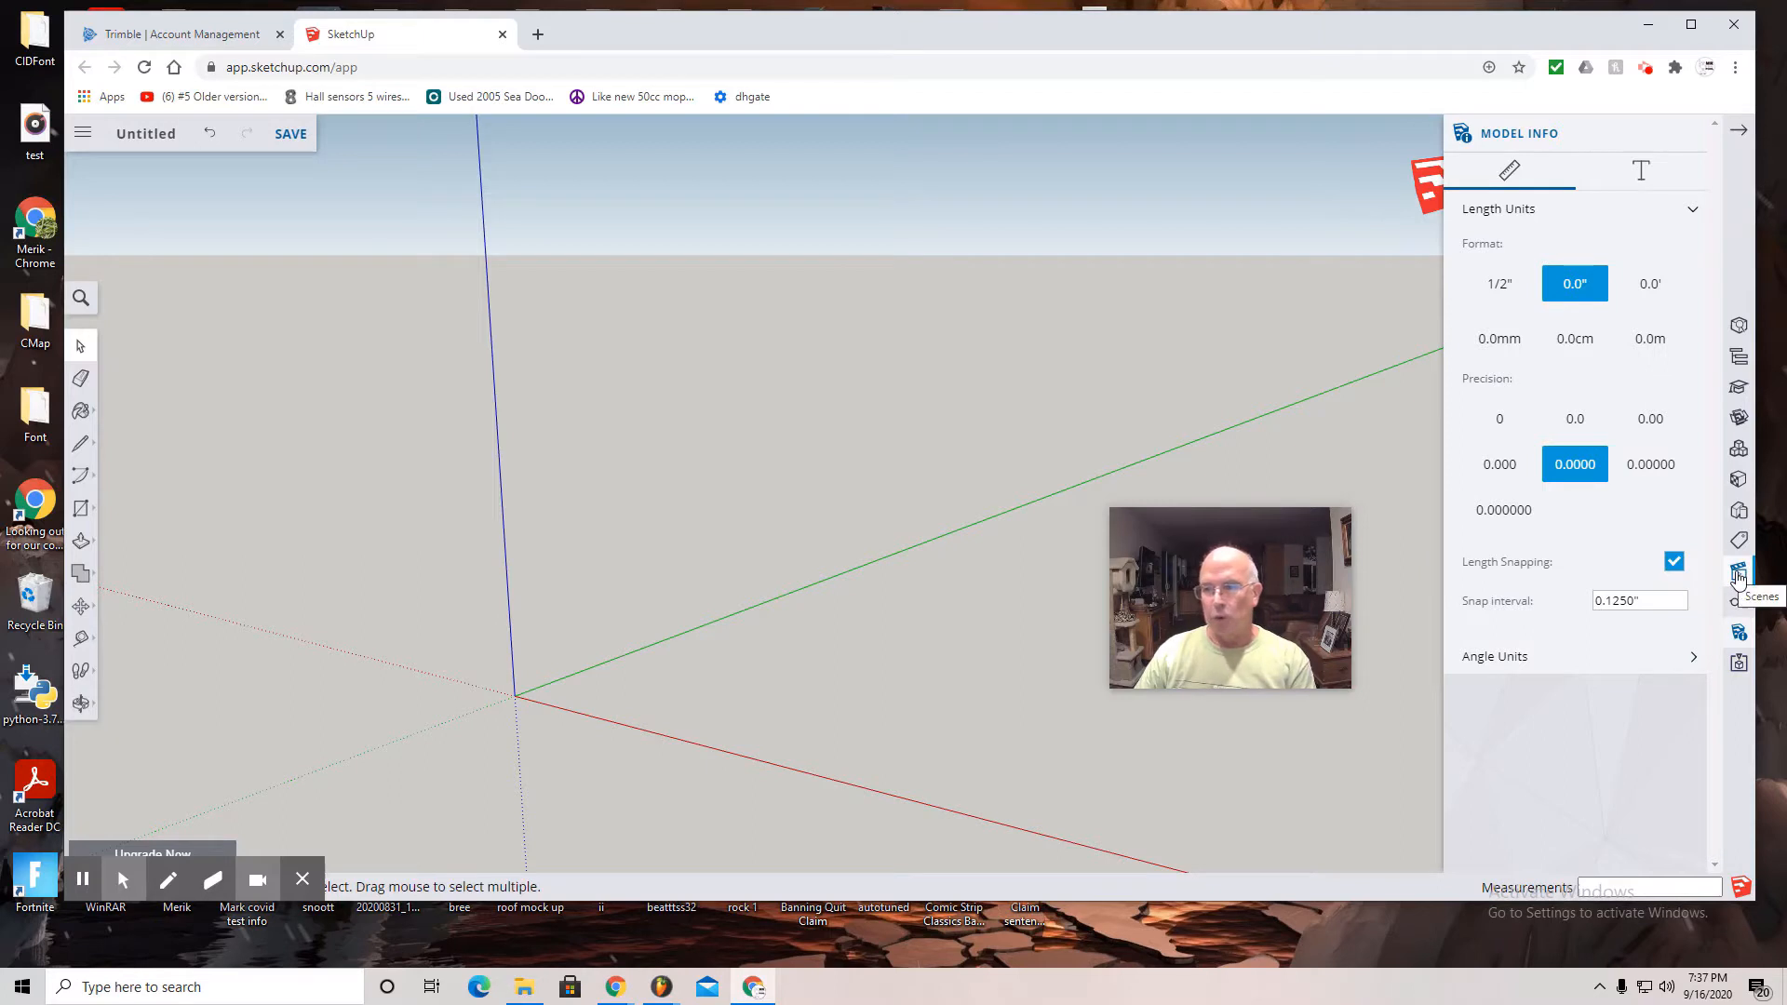
Switch the camera to parallel projection and show the standard front view.
click(1737, 575)
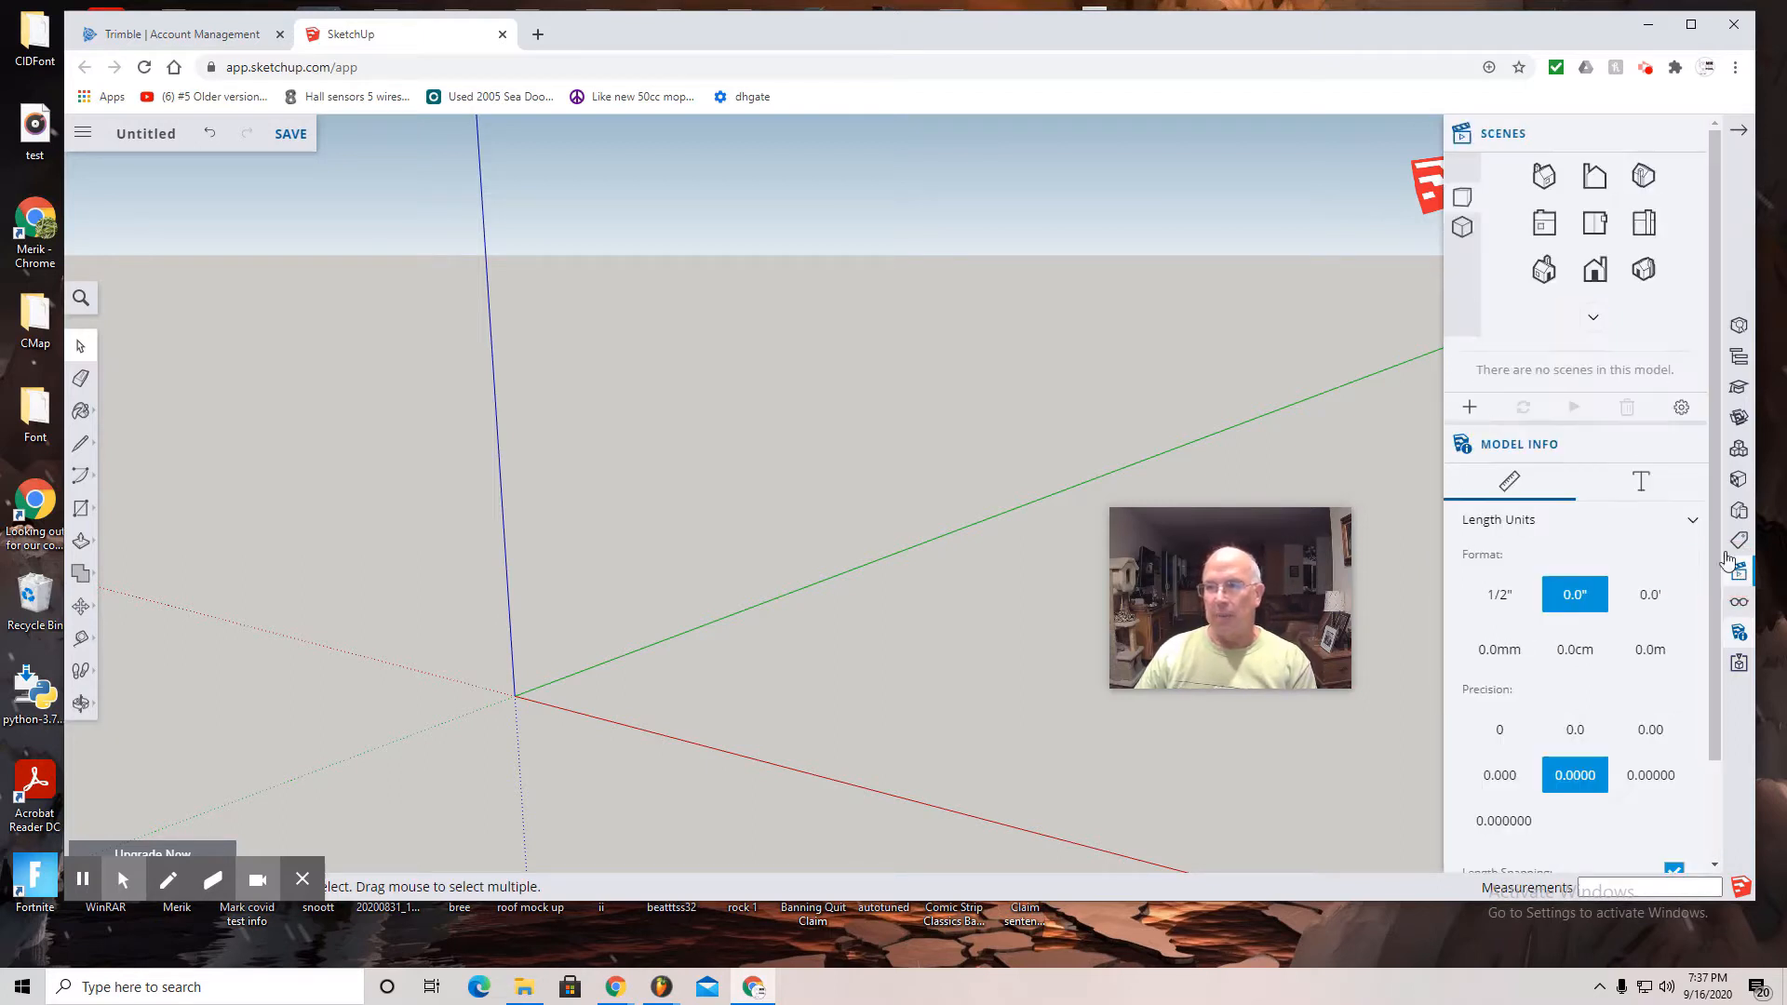
click(1461, 228)
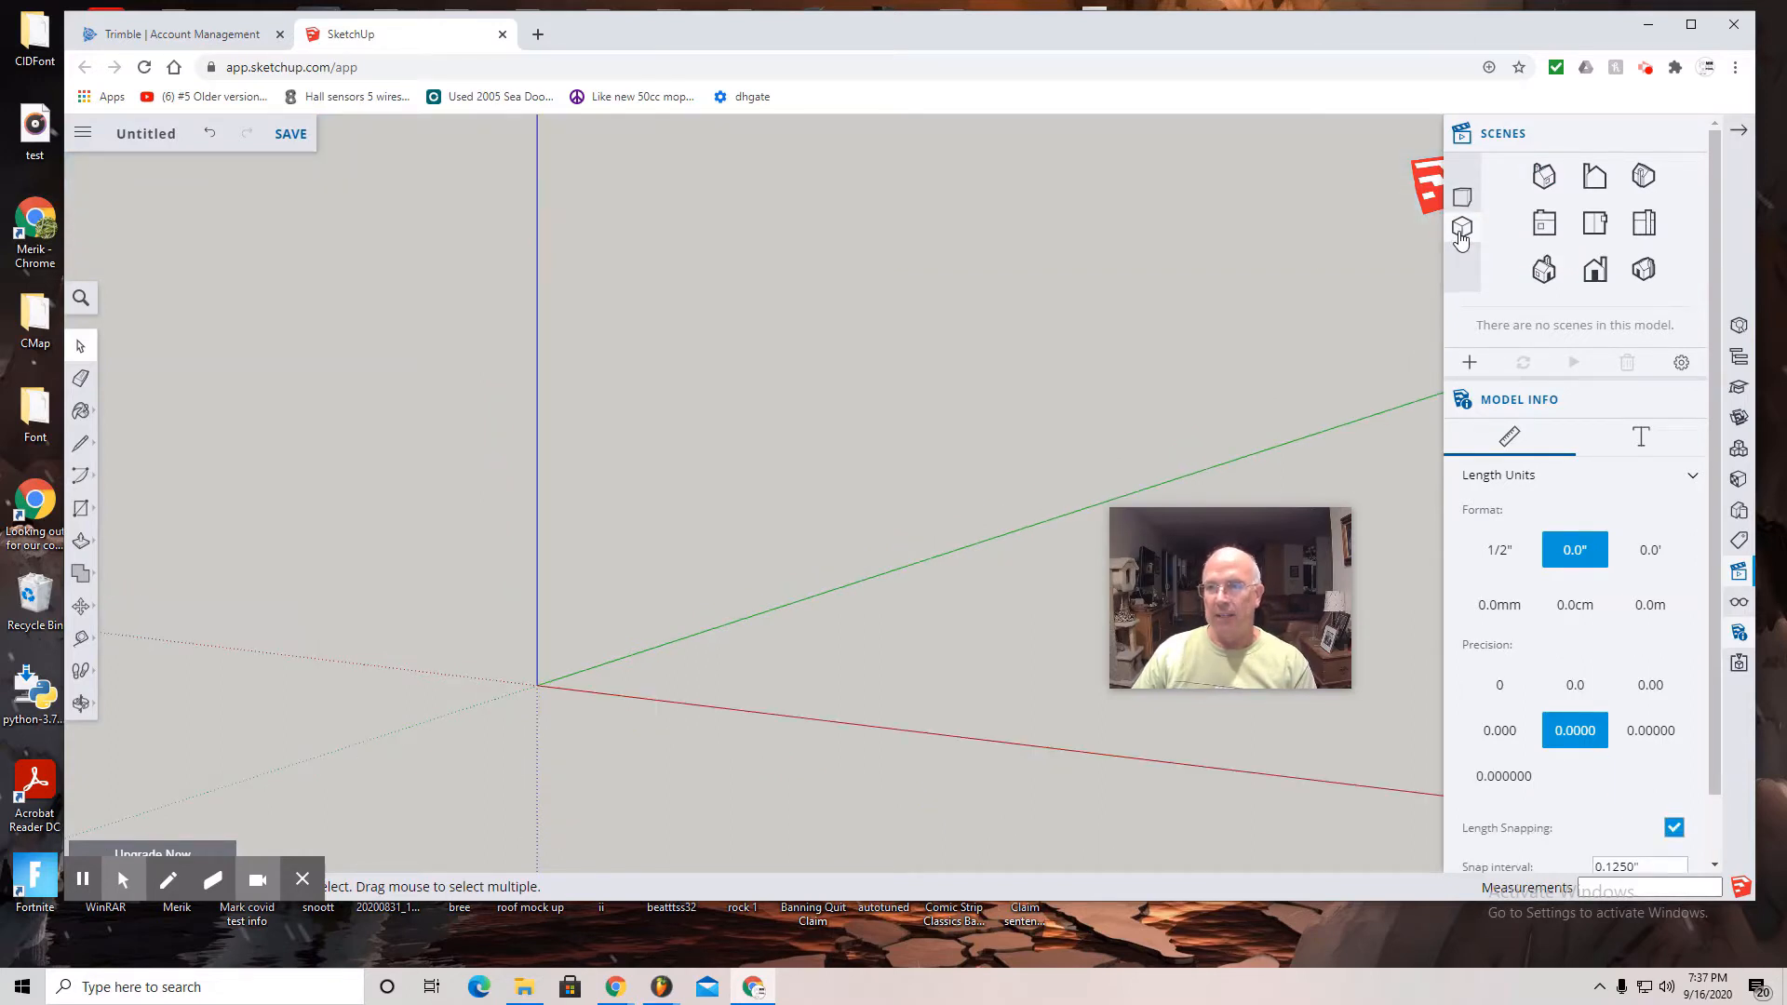
click(1595, 273)
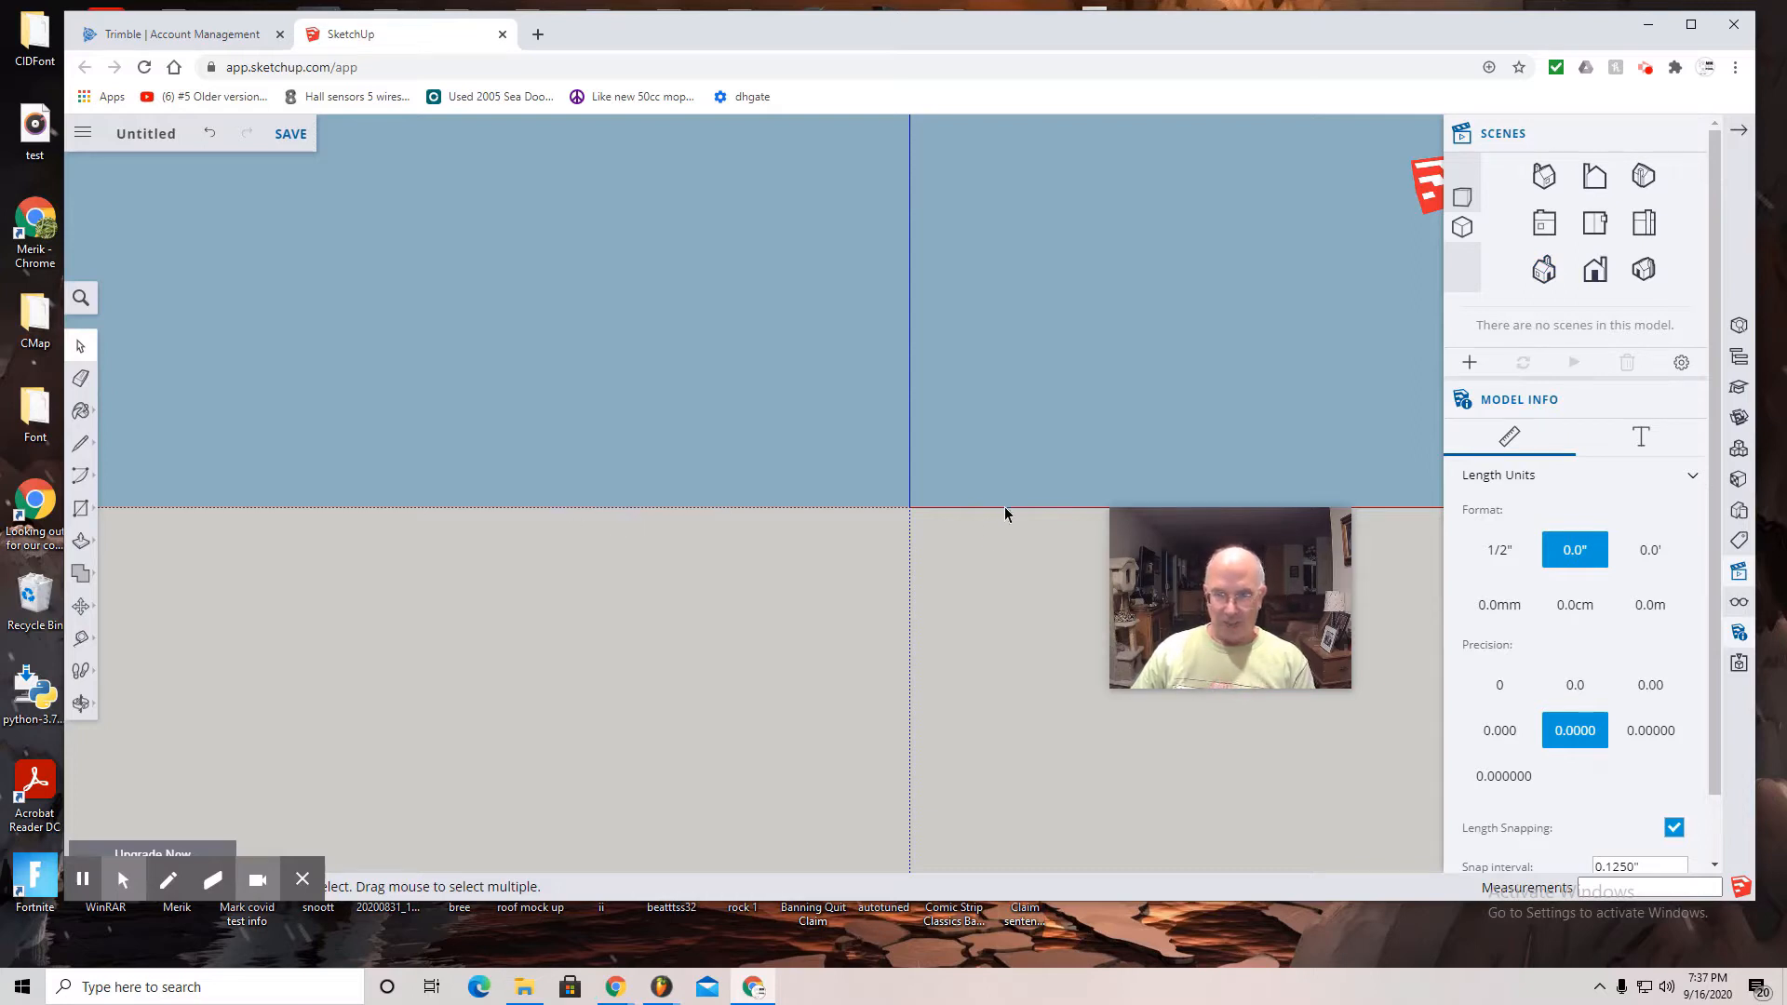
Draw a vertical rectangle .875 inches wide and 3 inches high with its lower corner at the origin.
click(81, 703)
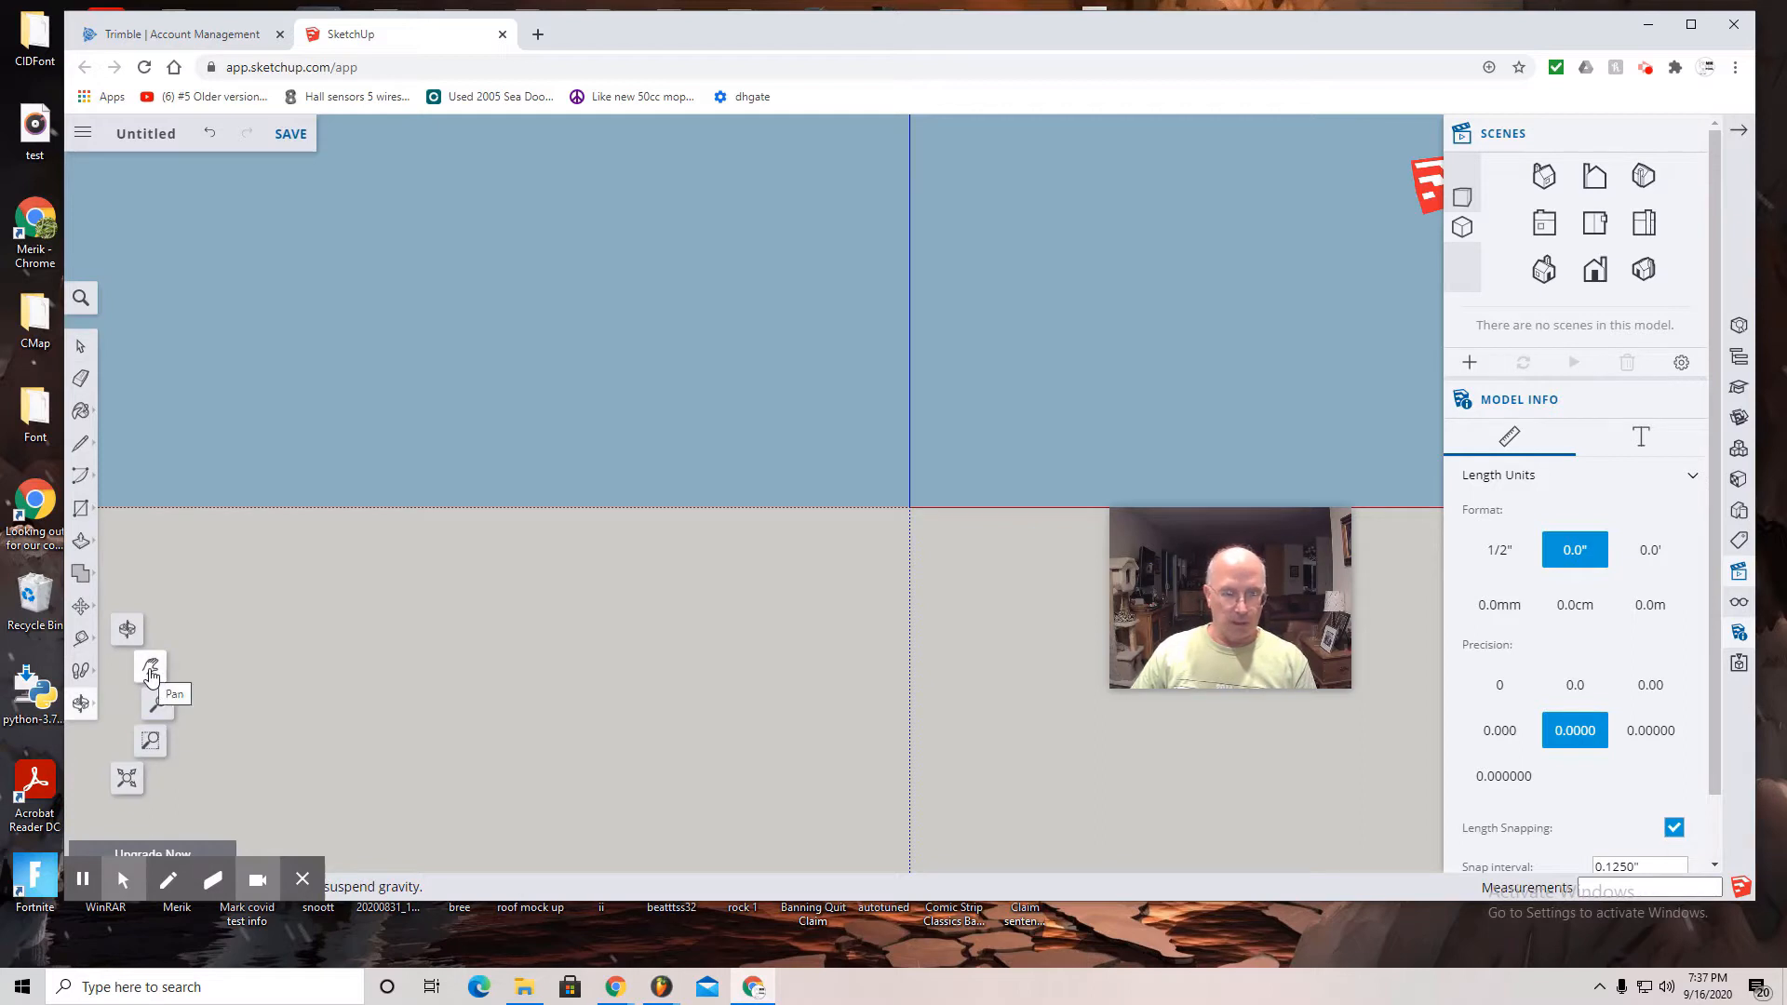
click(150, 670)
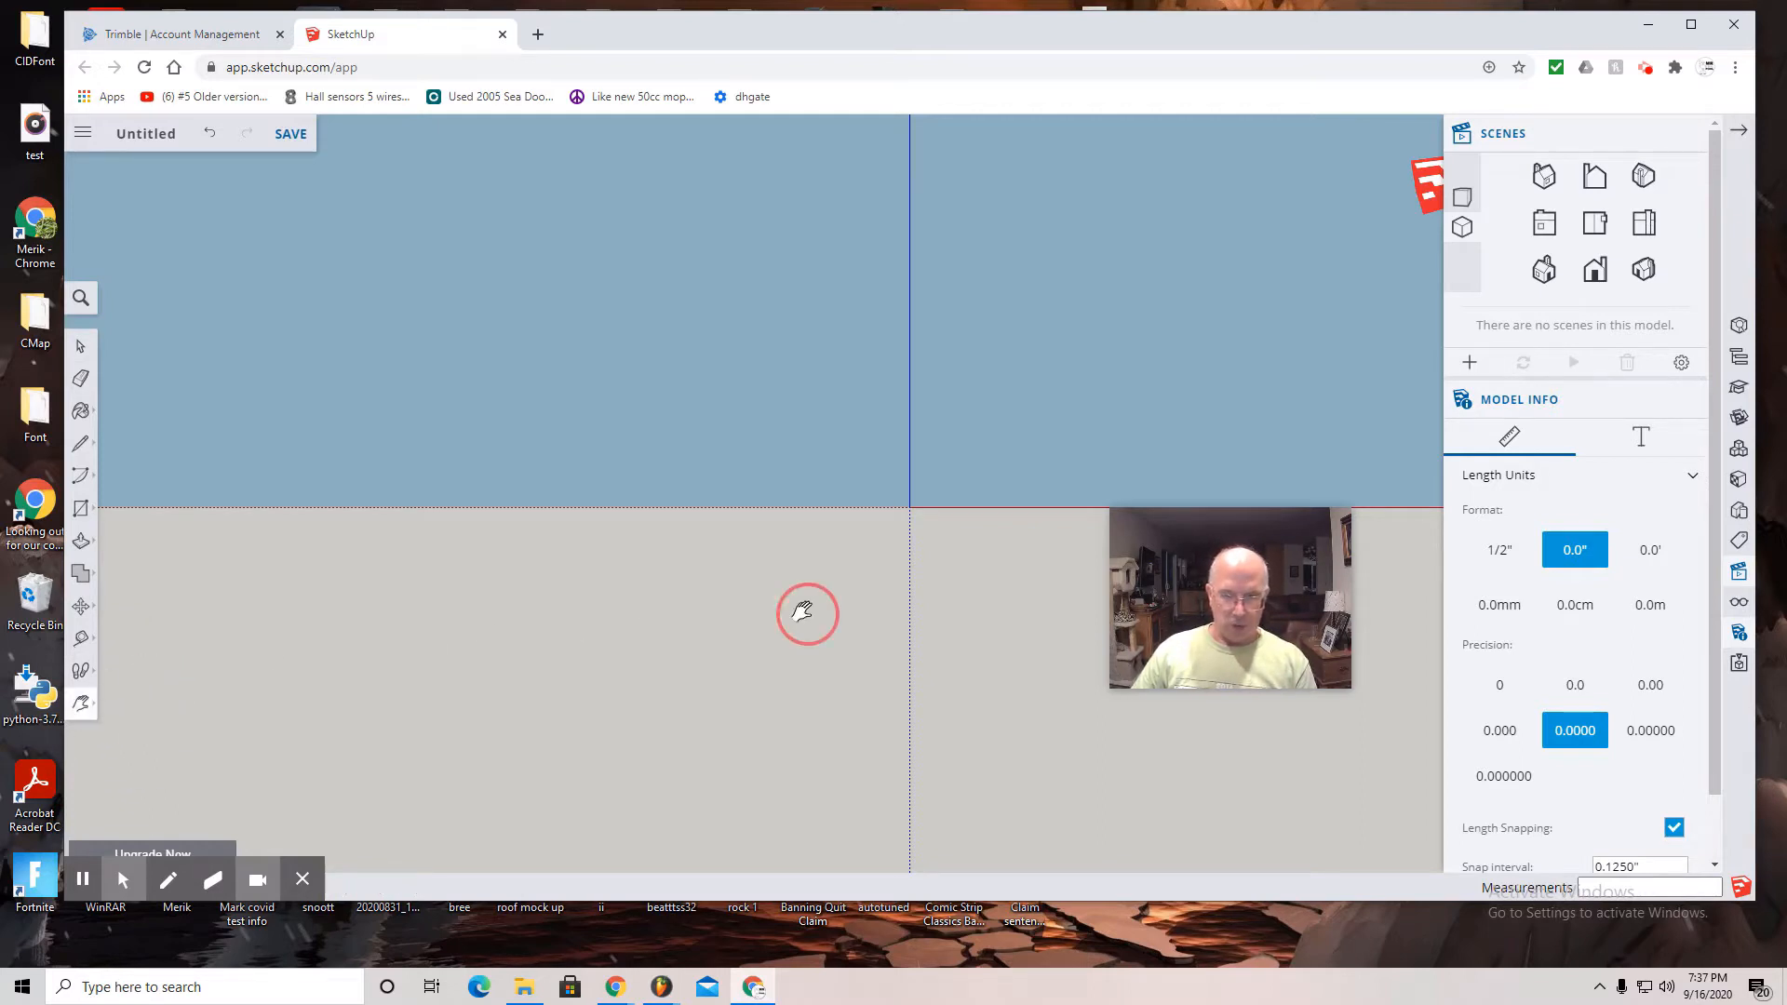
drag(801, 610, 372, 716)
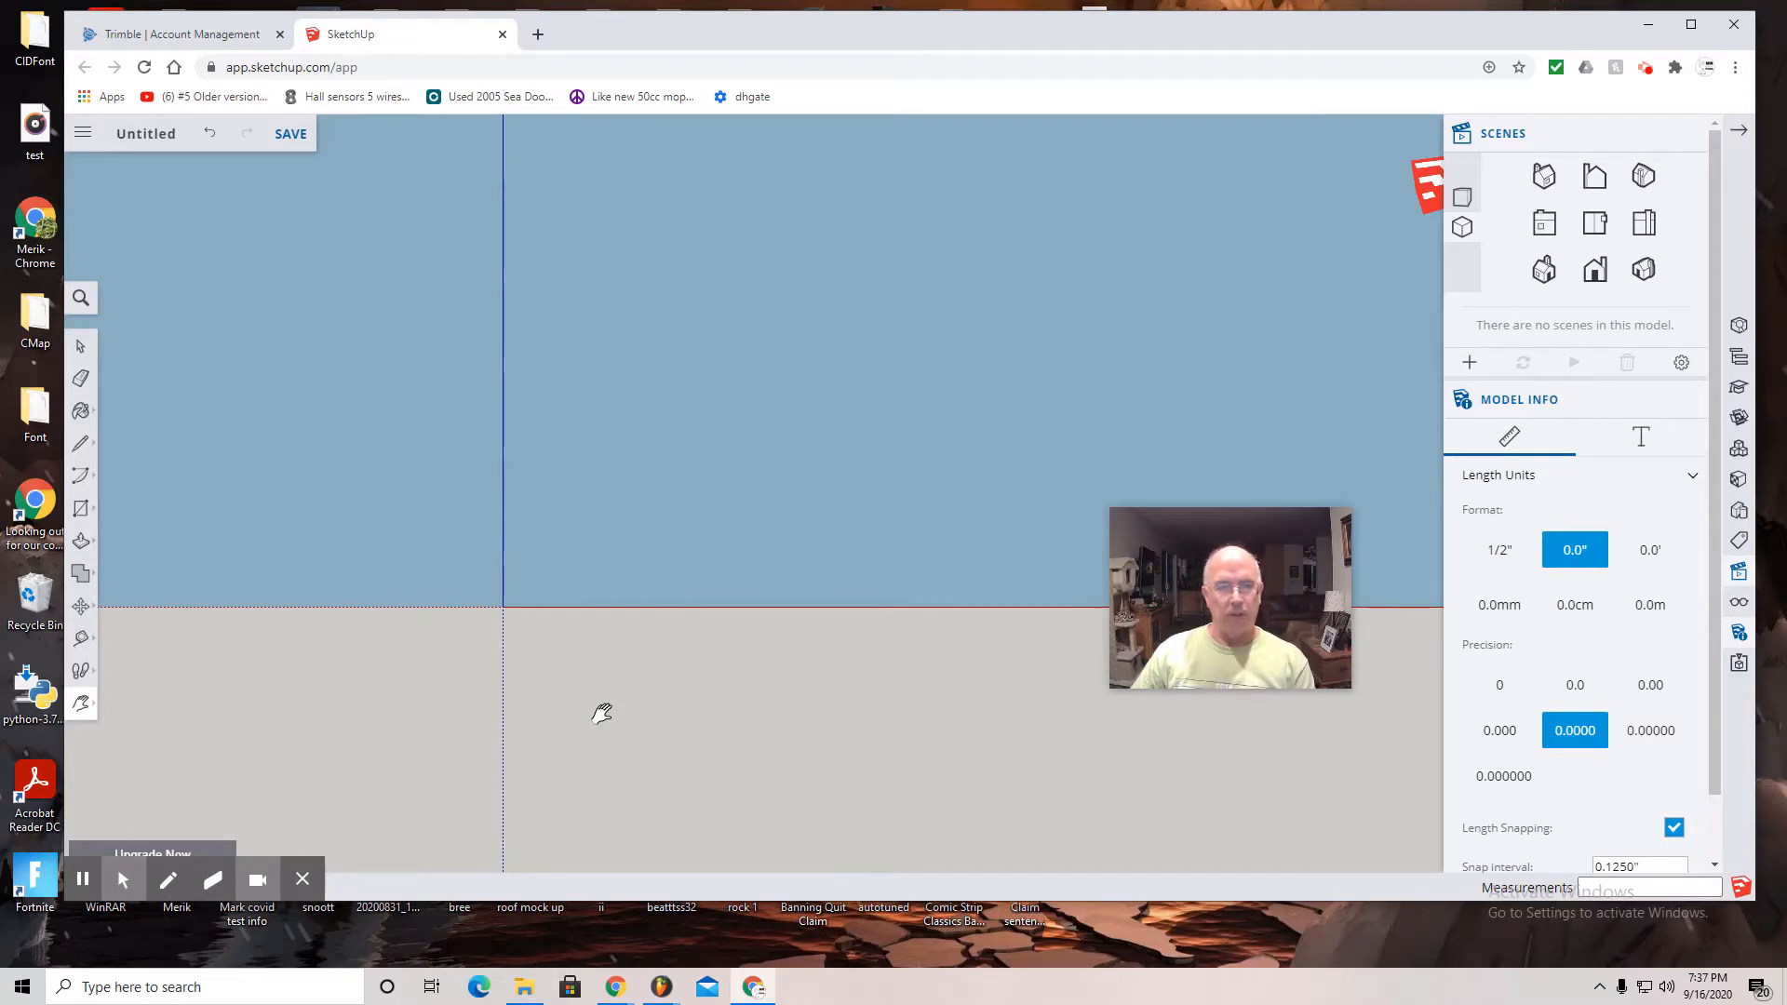
click(80, 511)
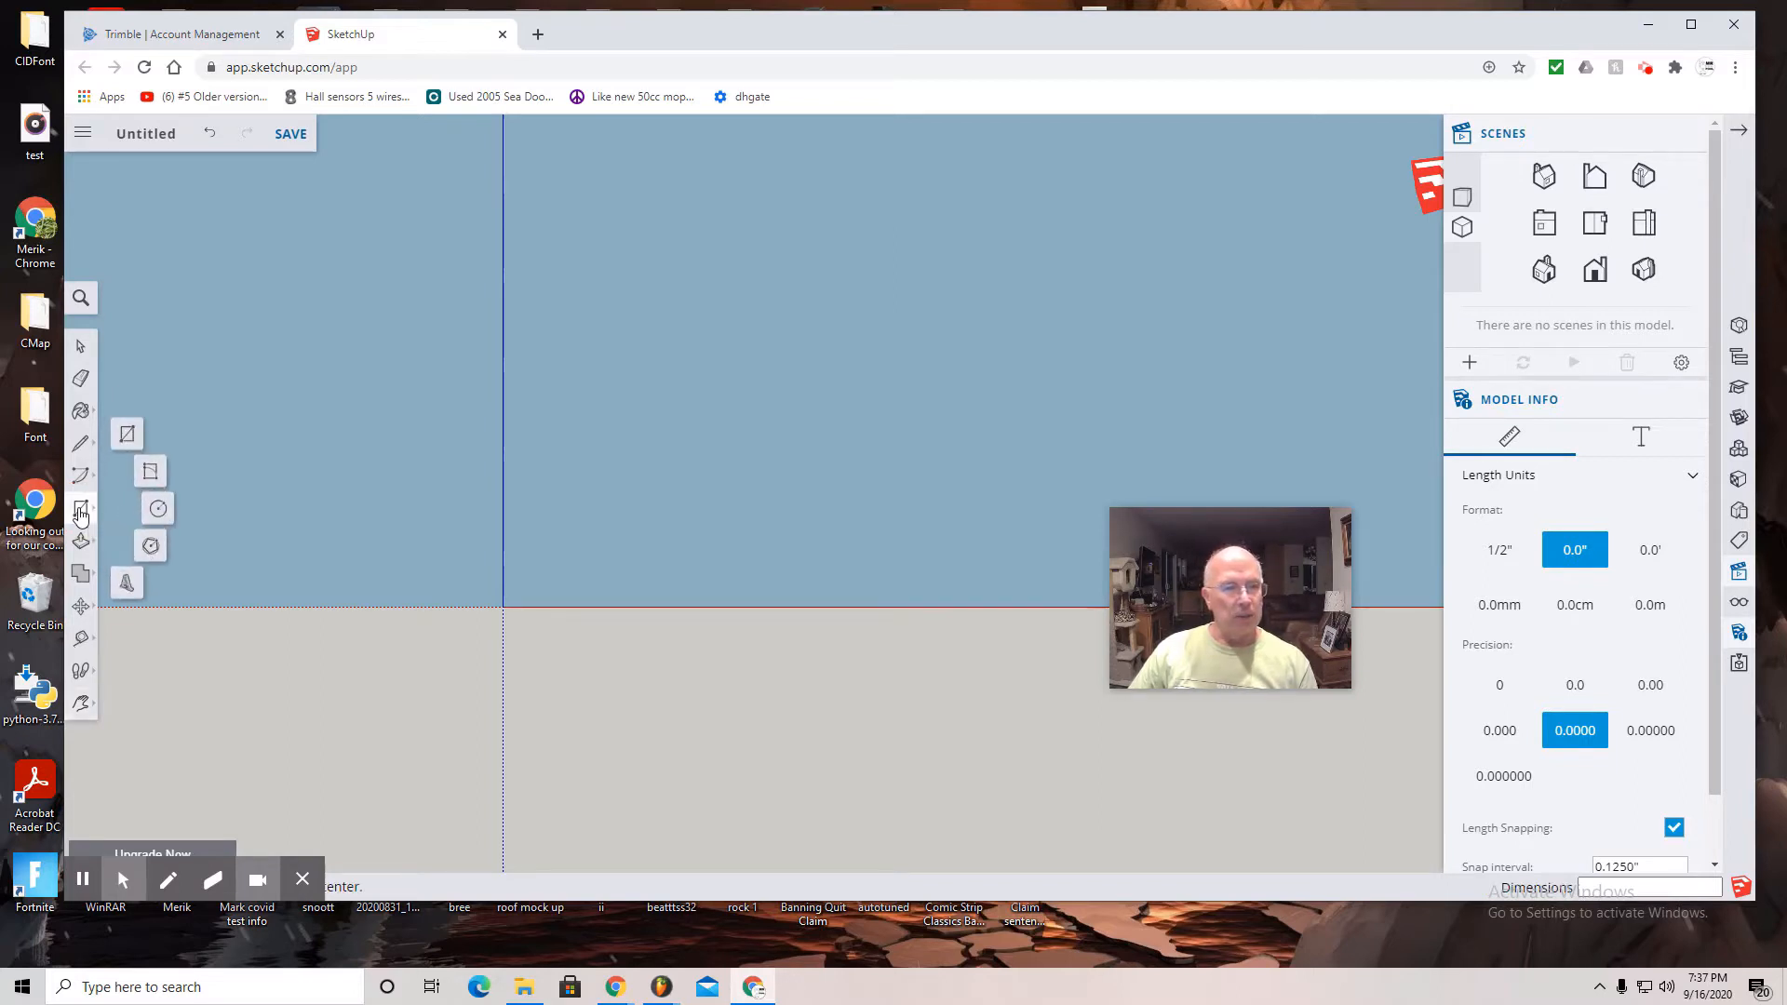
click(126, 431)
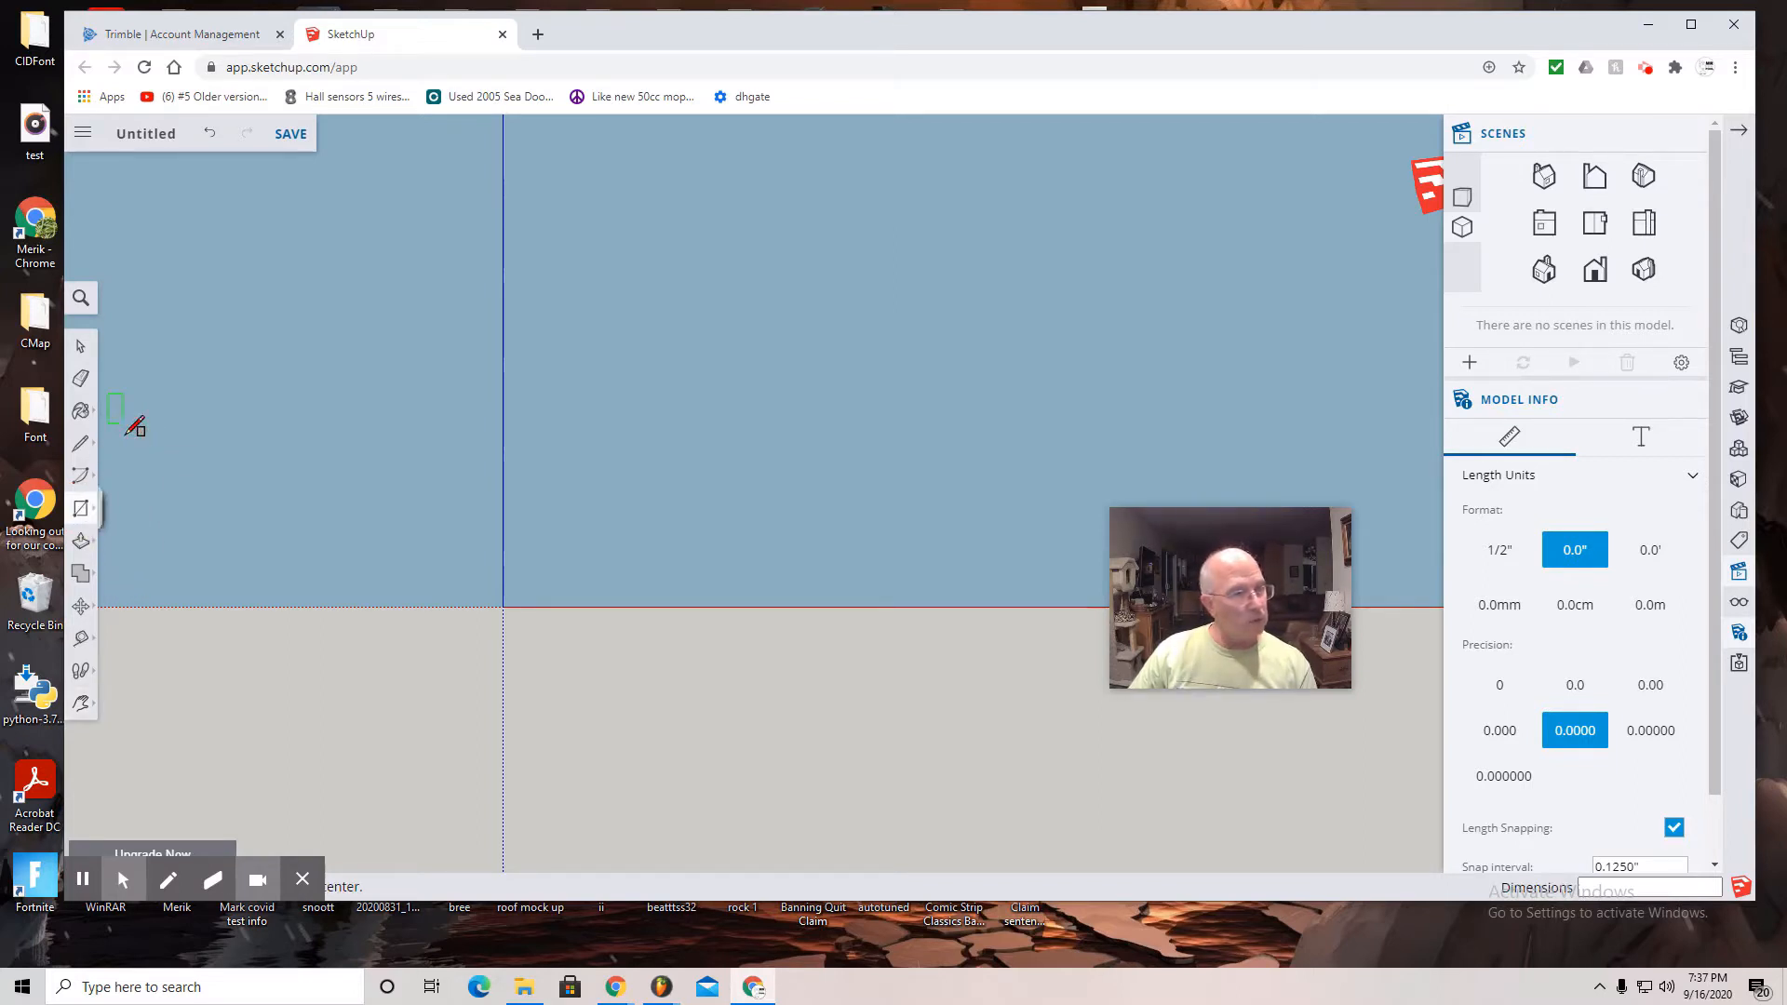
click(503, 607)
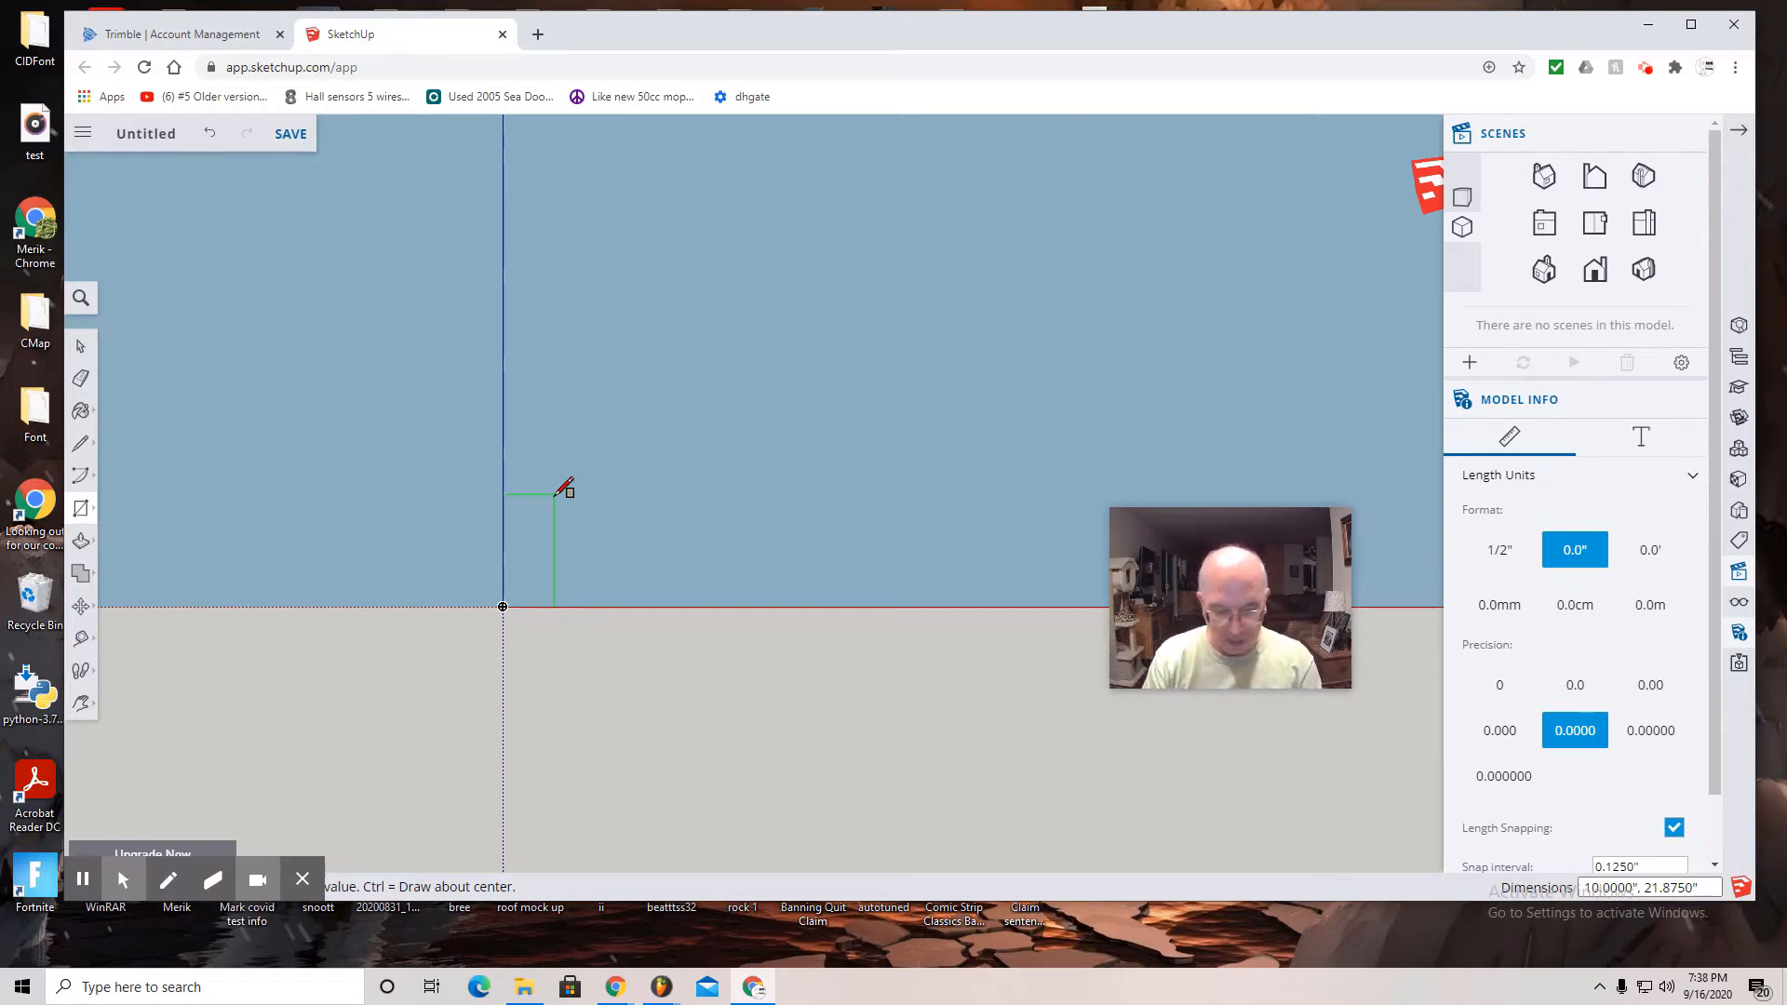
text(.3)
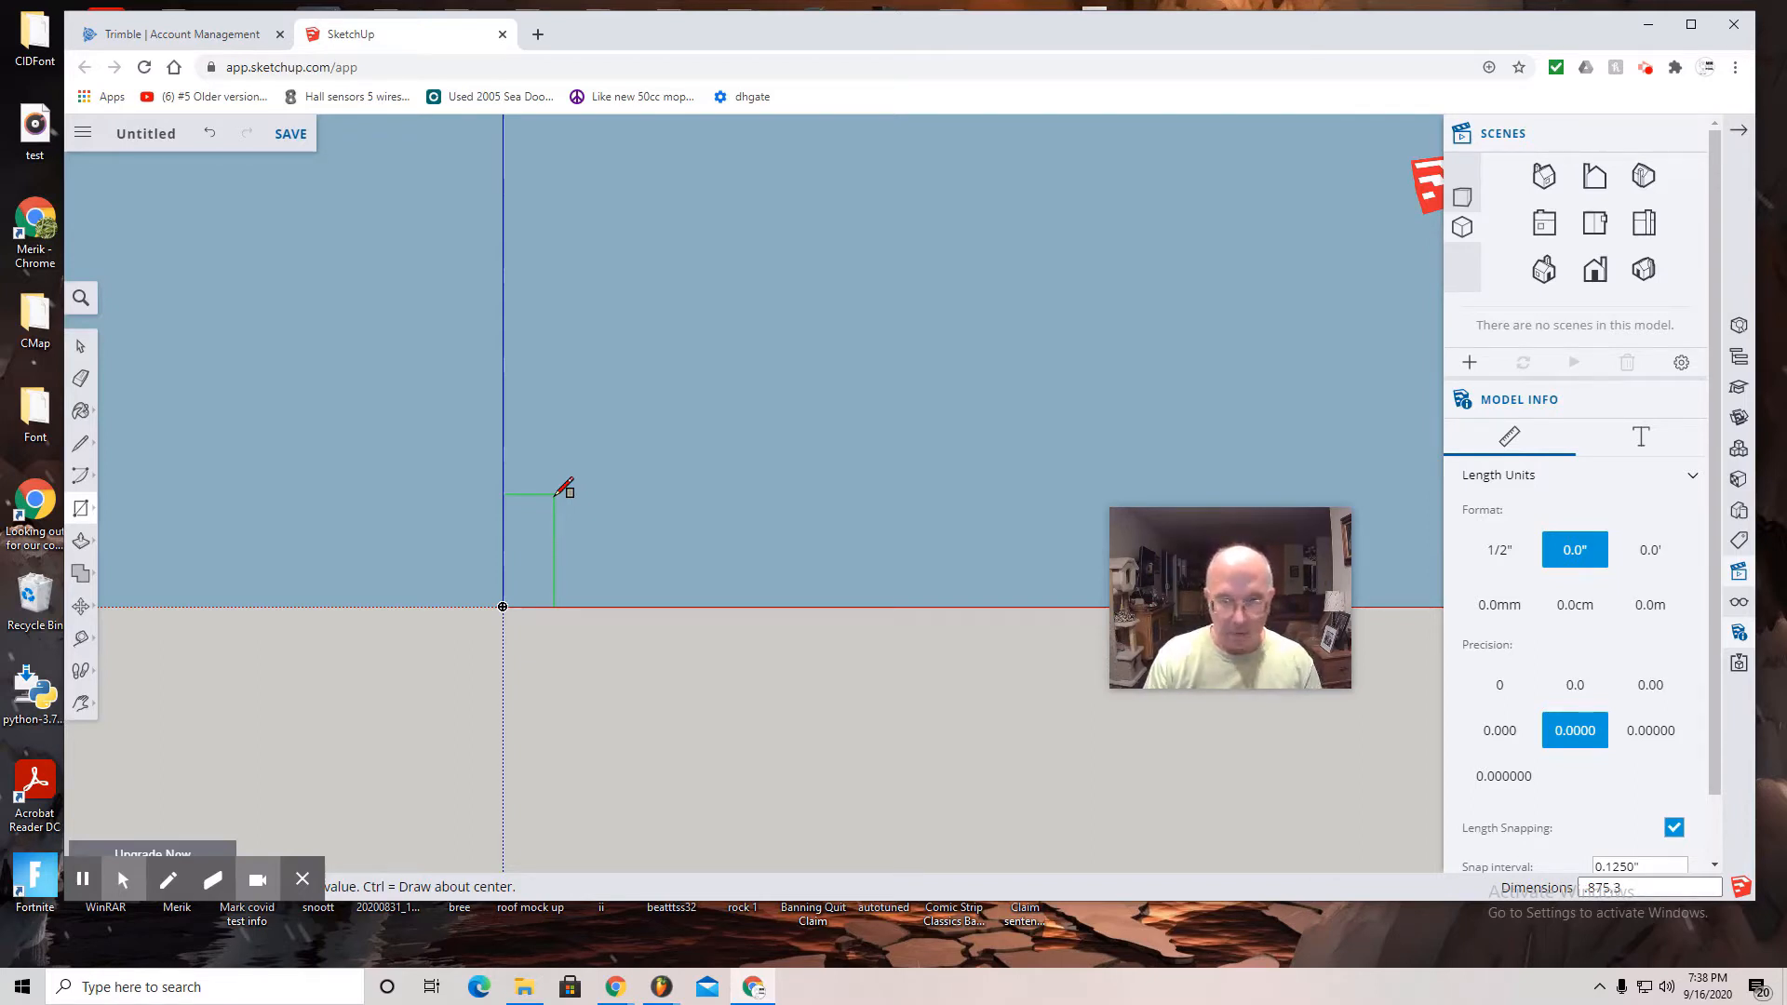
key(Return)
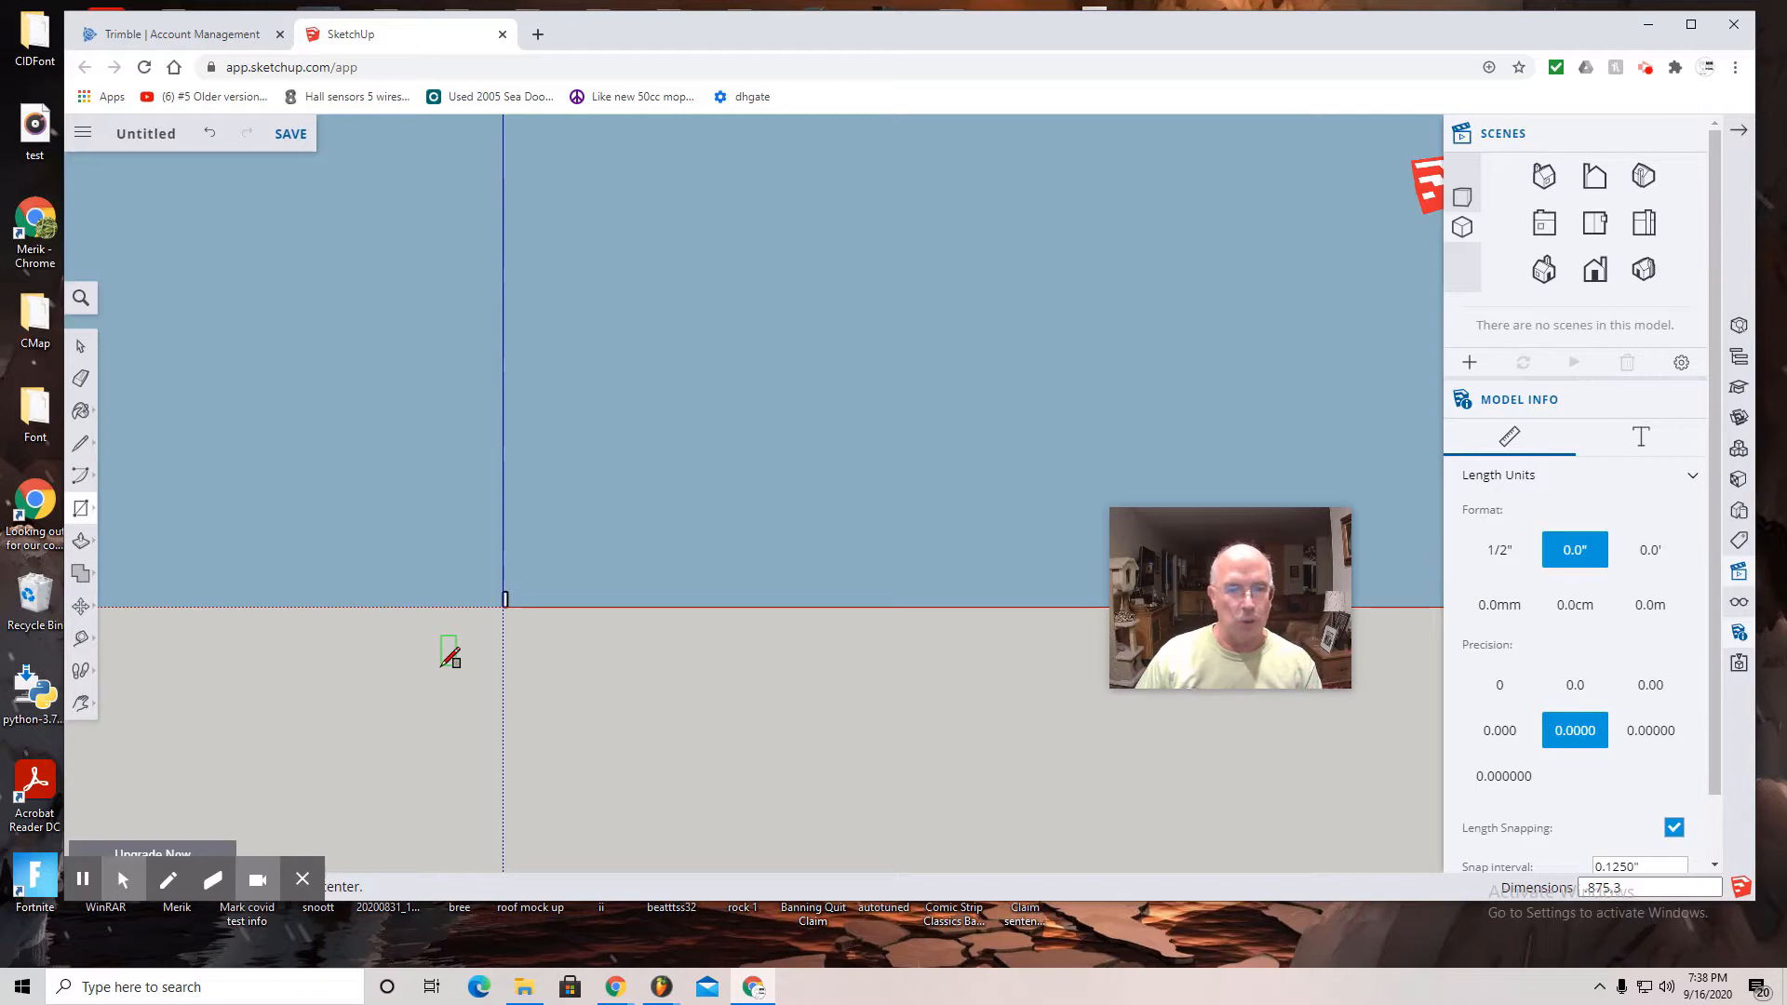
Draw two circles of 0.25 inch radius centred on the rectangle's right edge, one near its upper end and one near its lower end.
scroll(450, 657, up, 5)
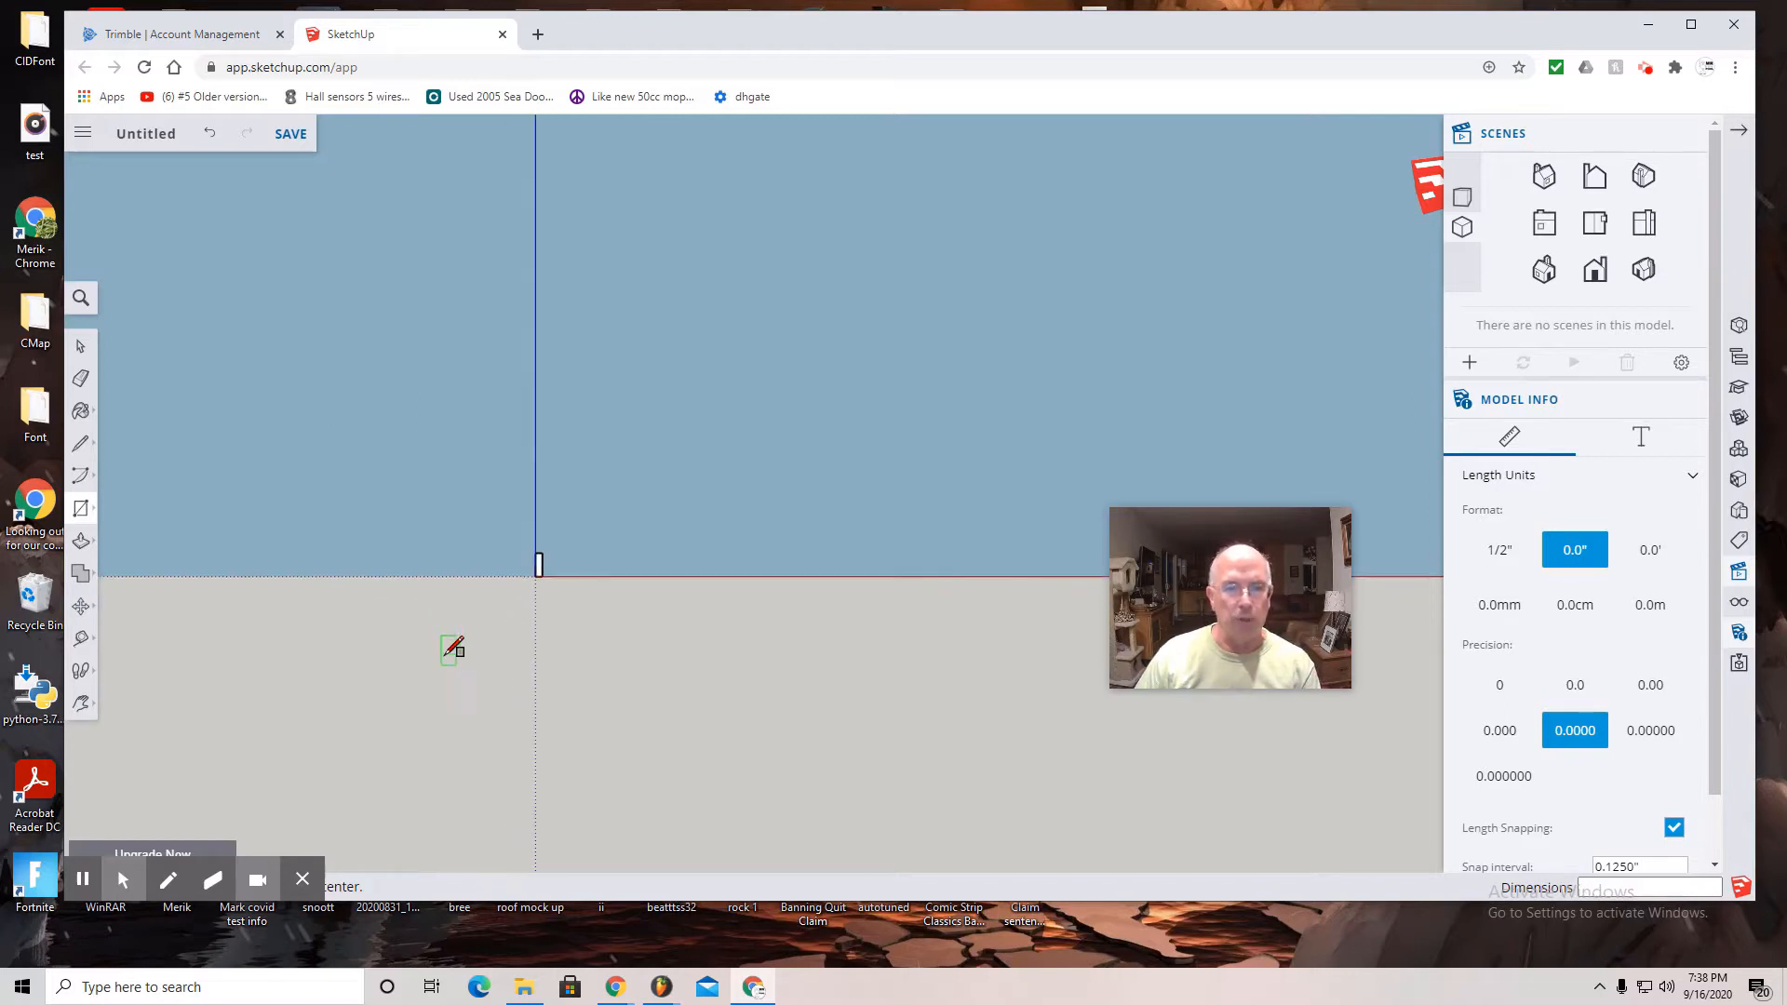
scroll(509, 556, up, 5)
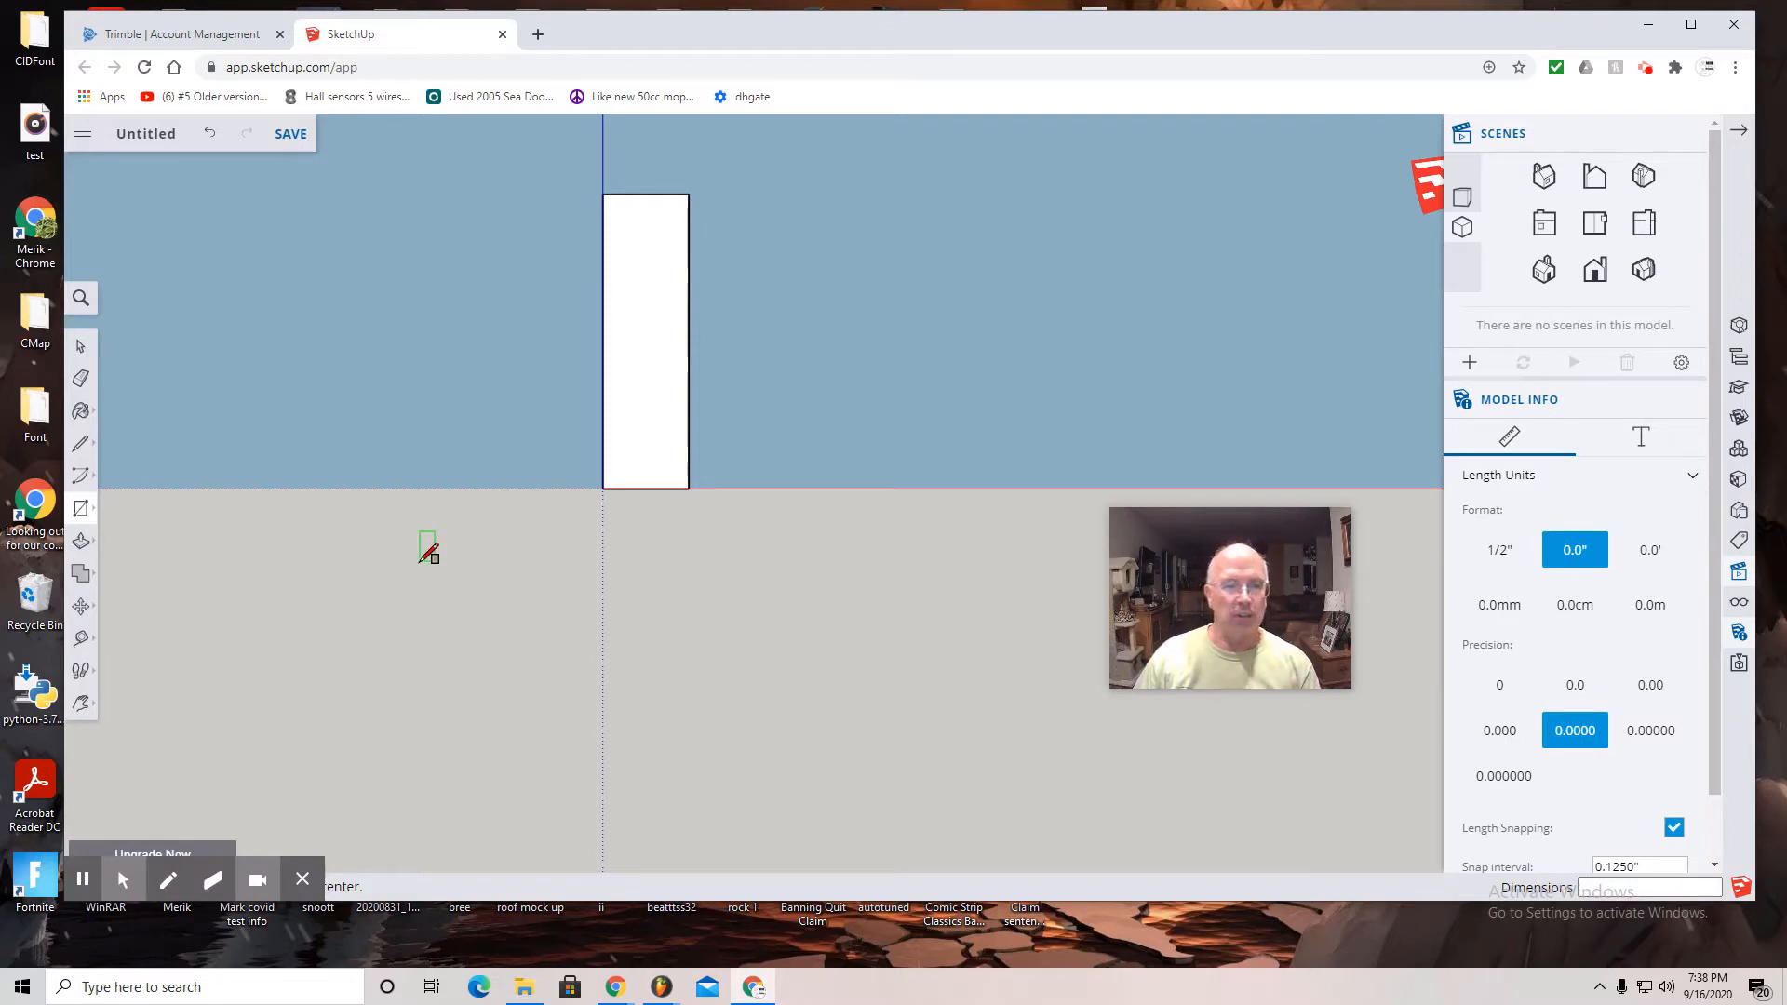
click(79, 516)
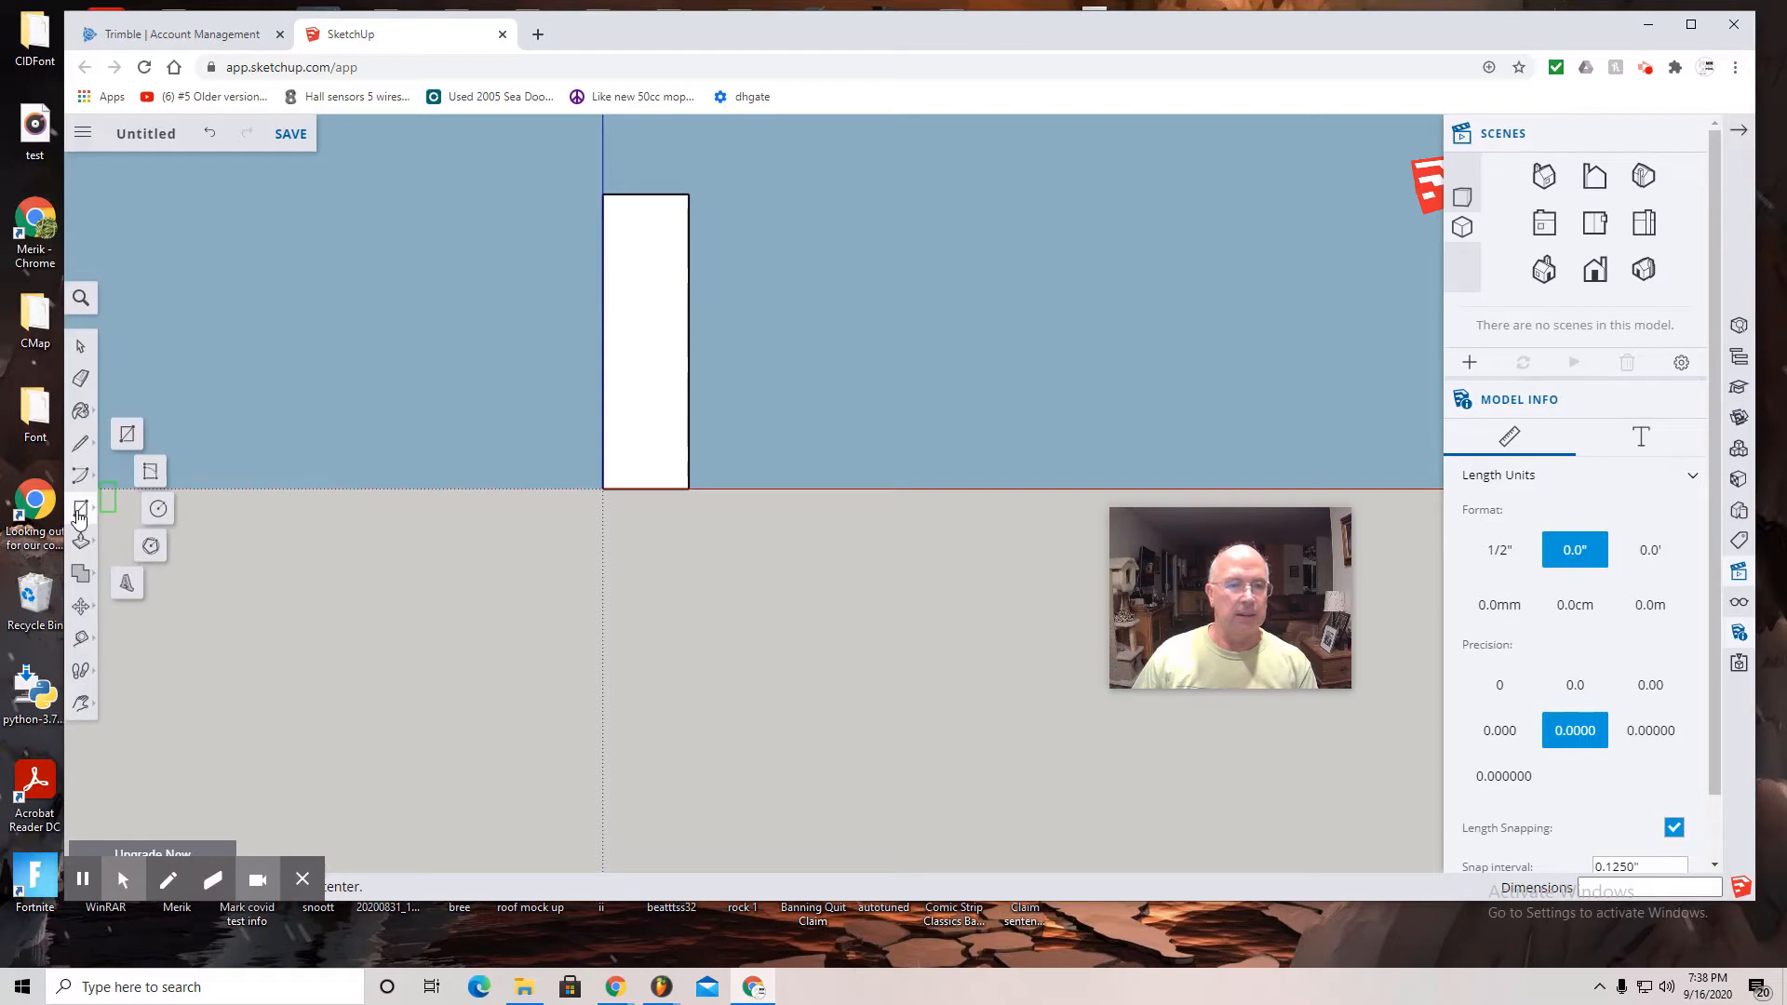
click(158, 511)
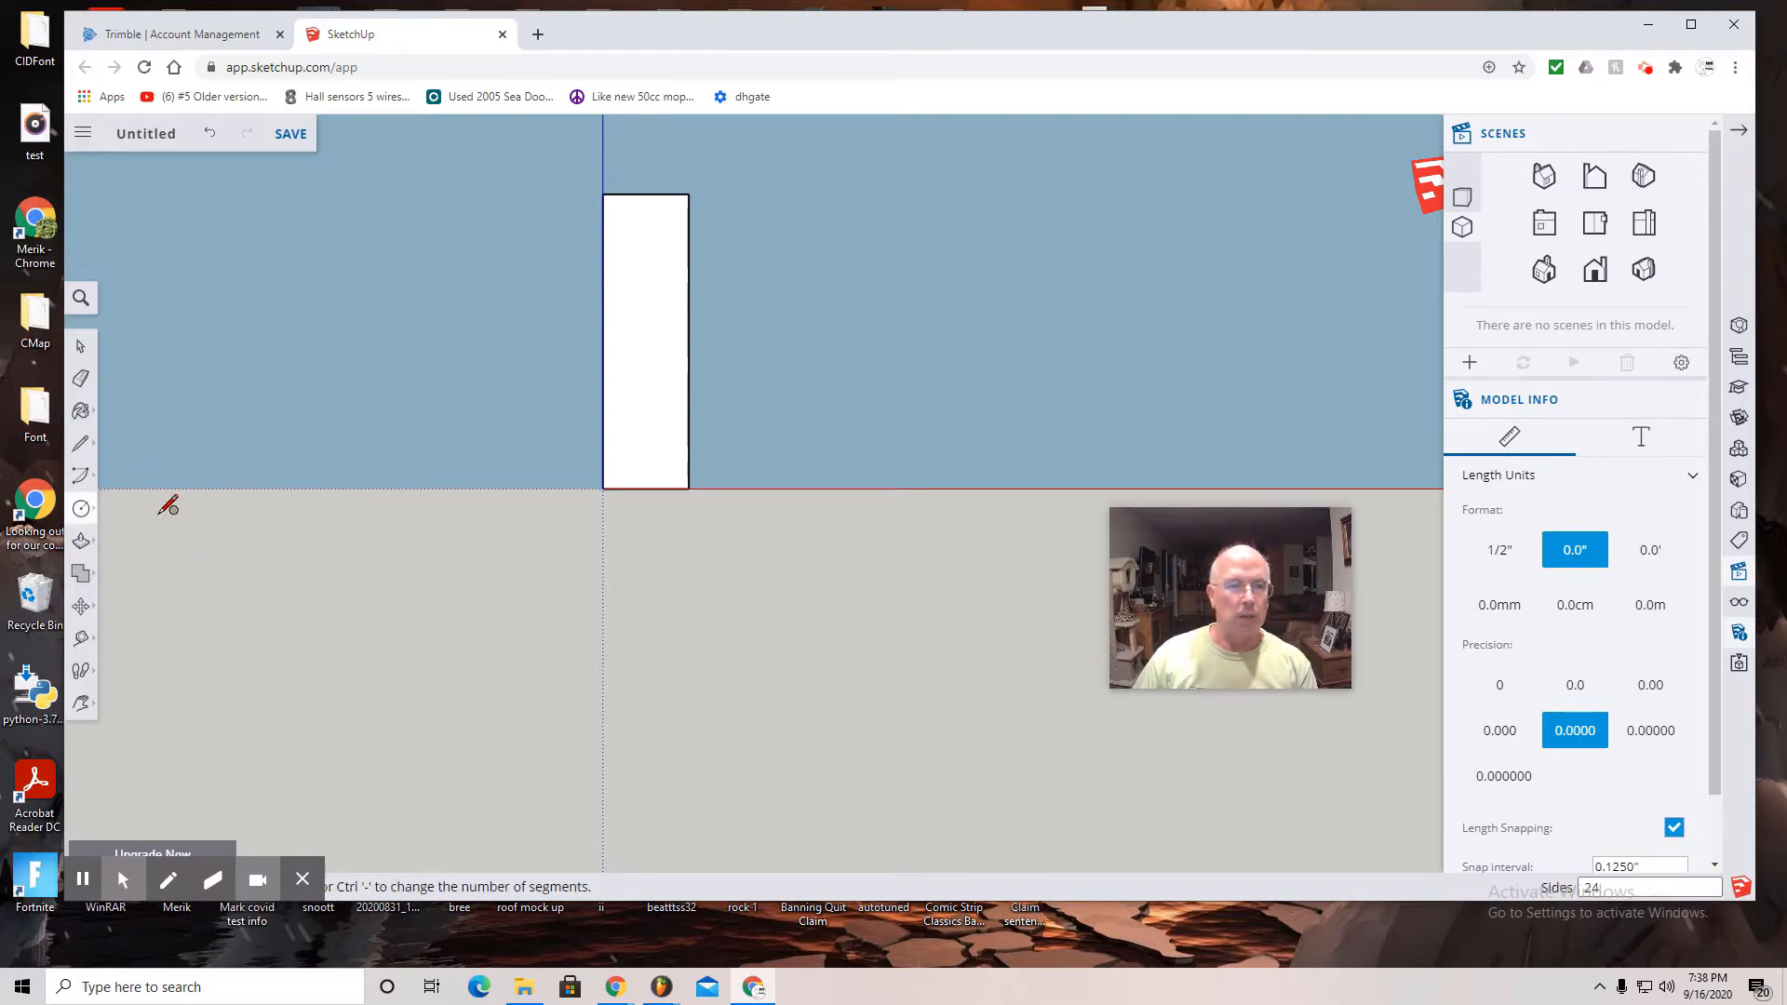
click(689, 246)
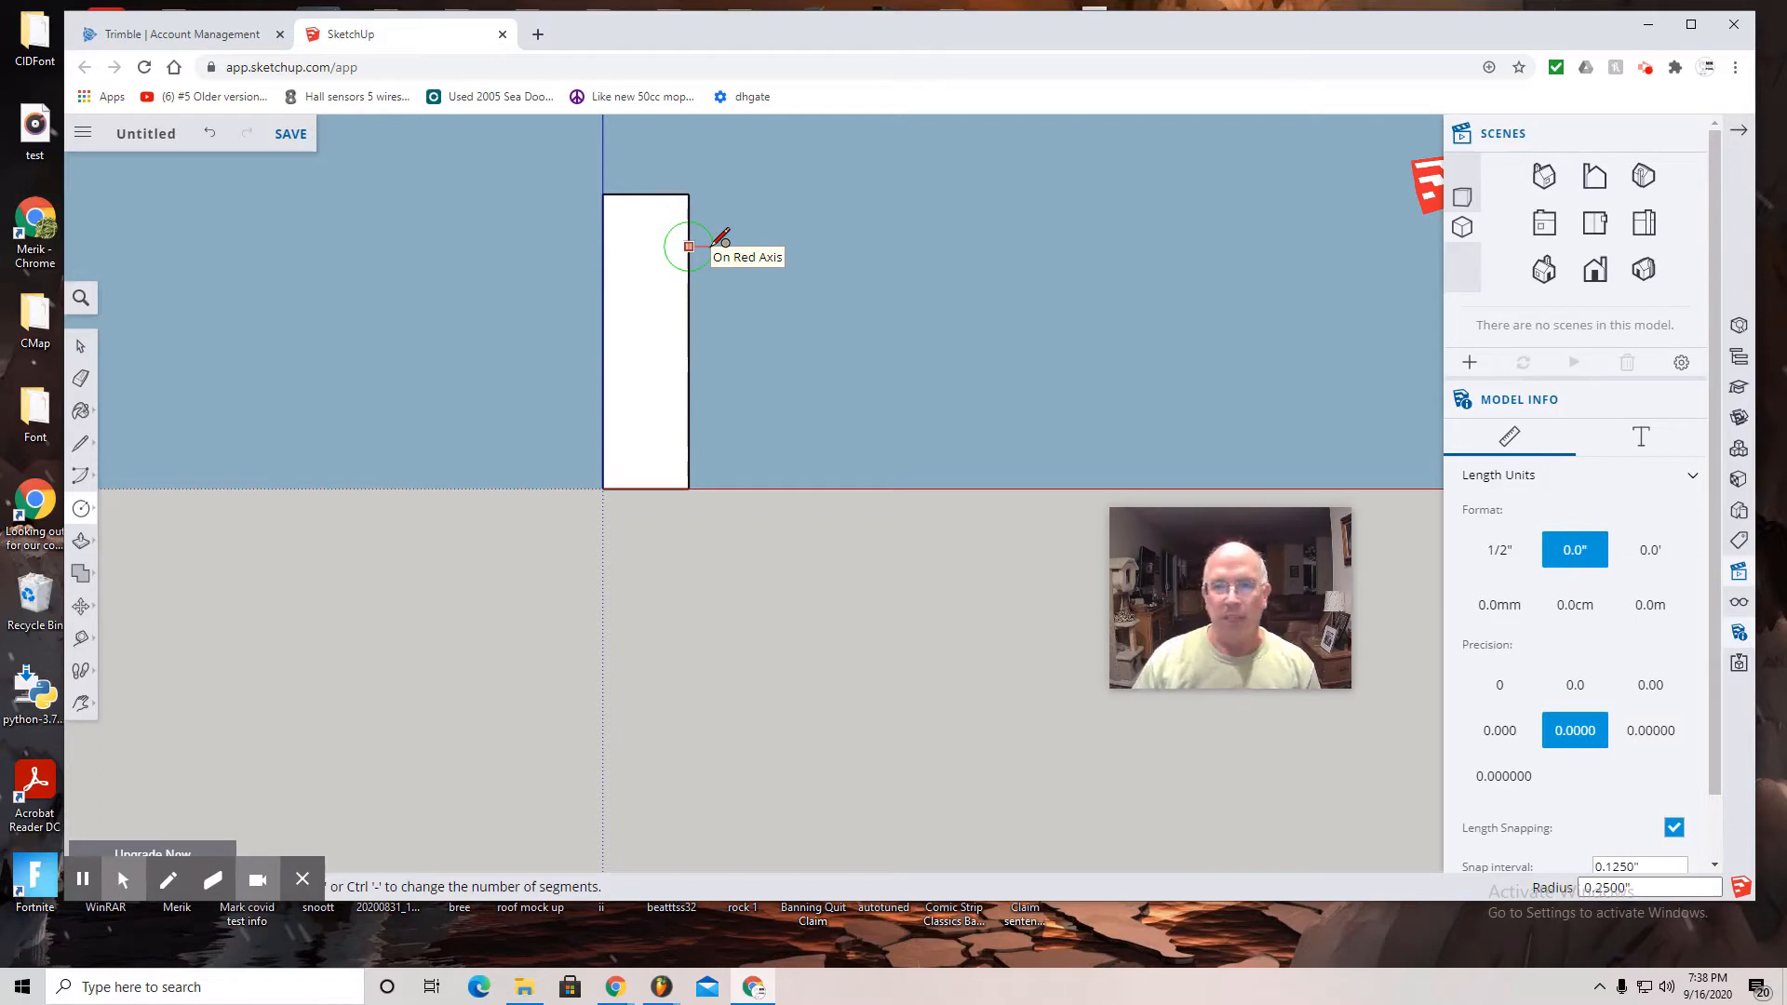
click(713, 246)
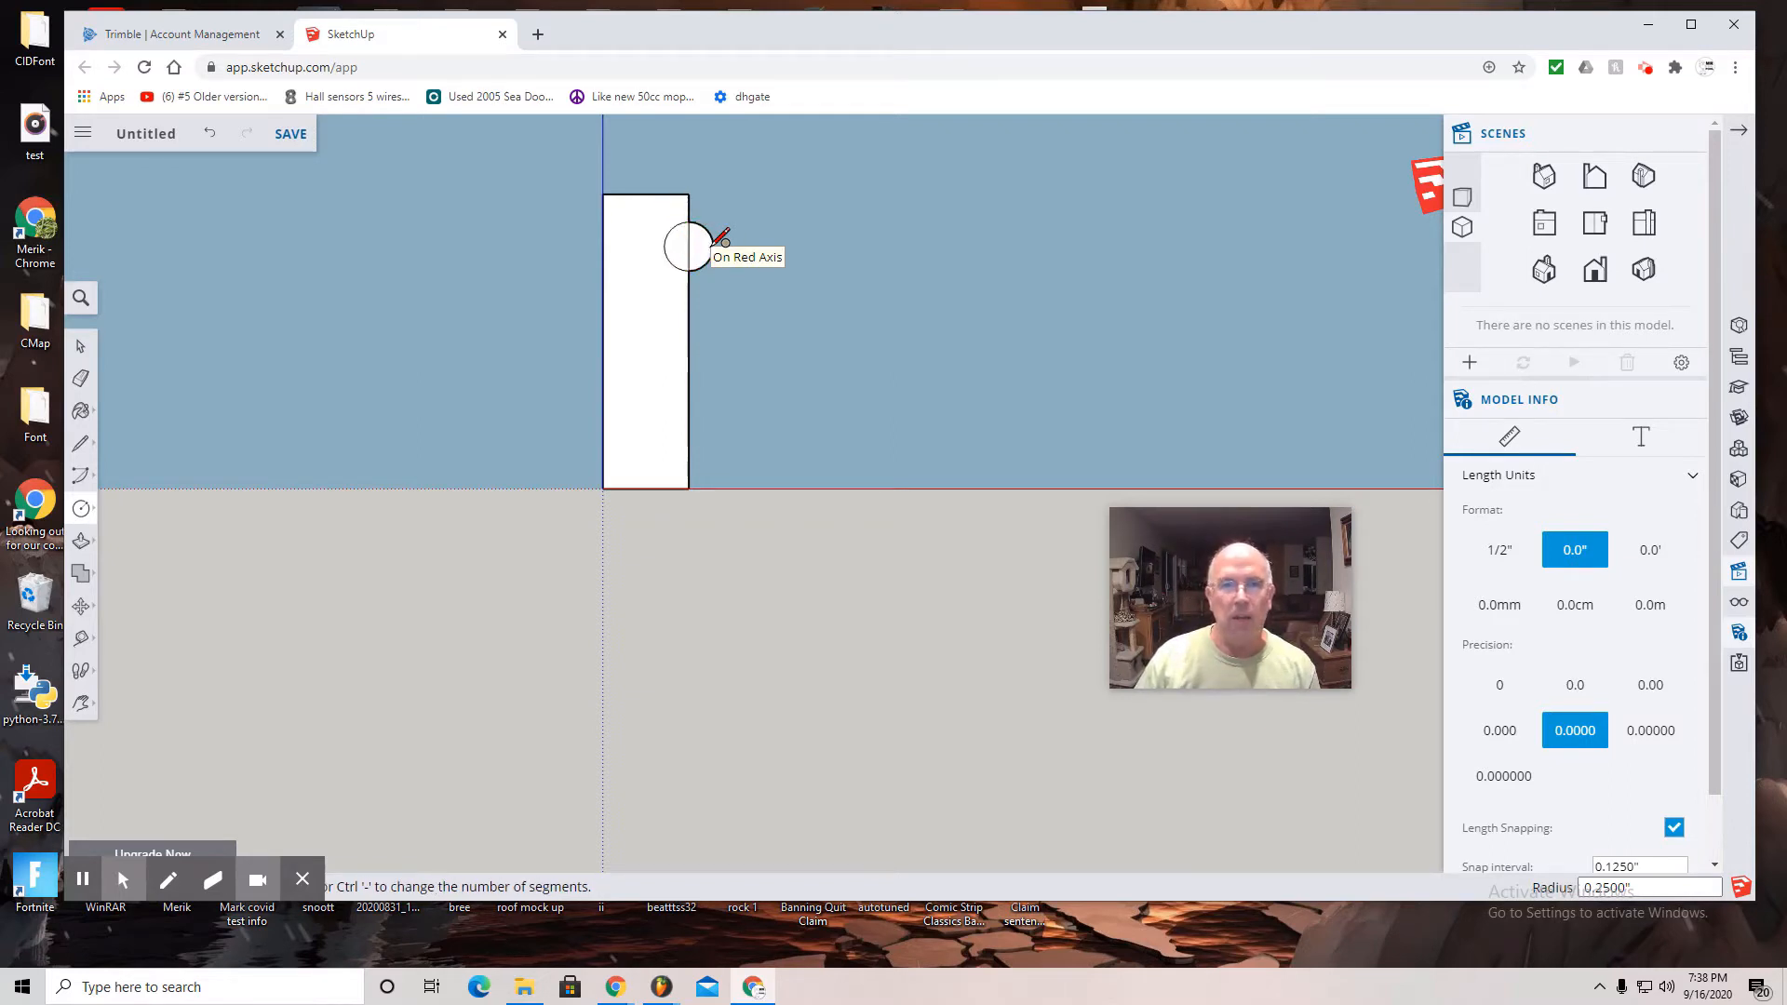
click(689, 440)
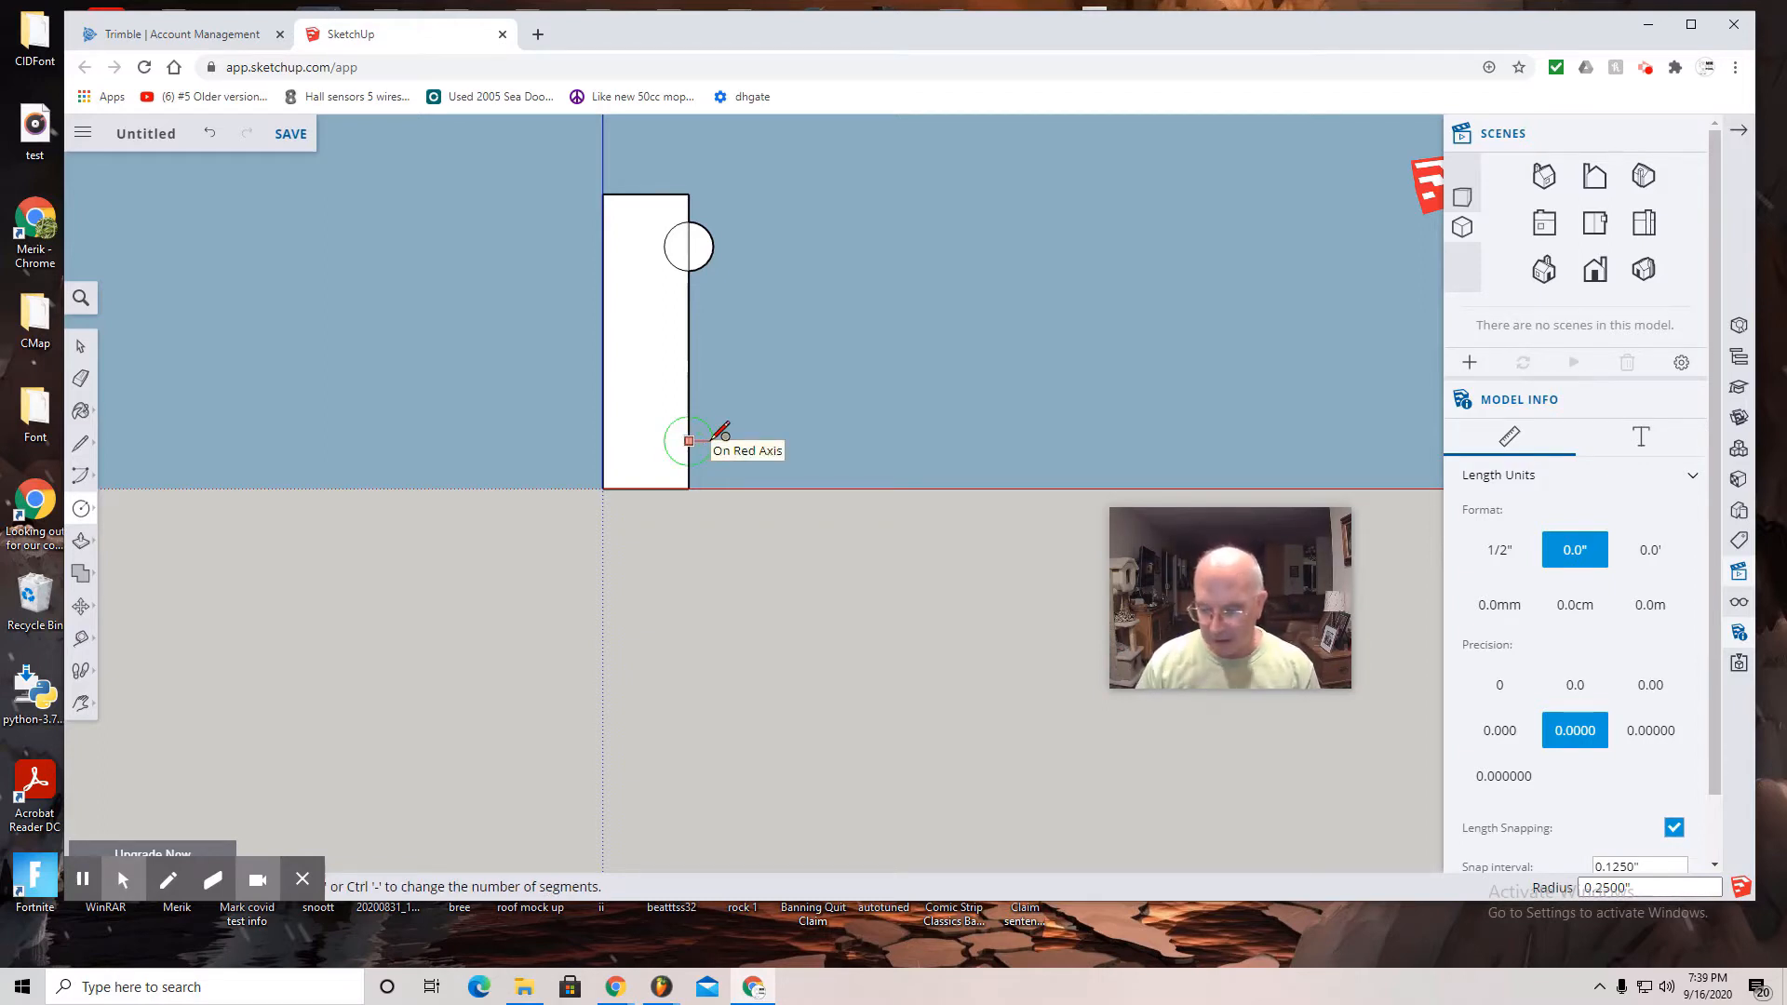
click(714, 441)
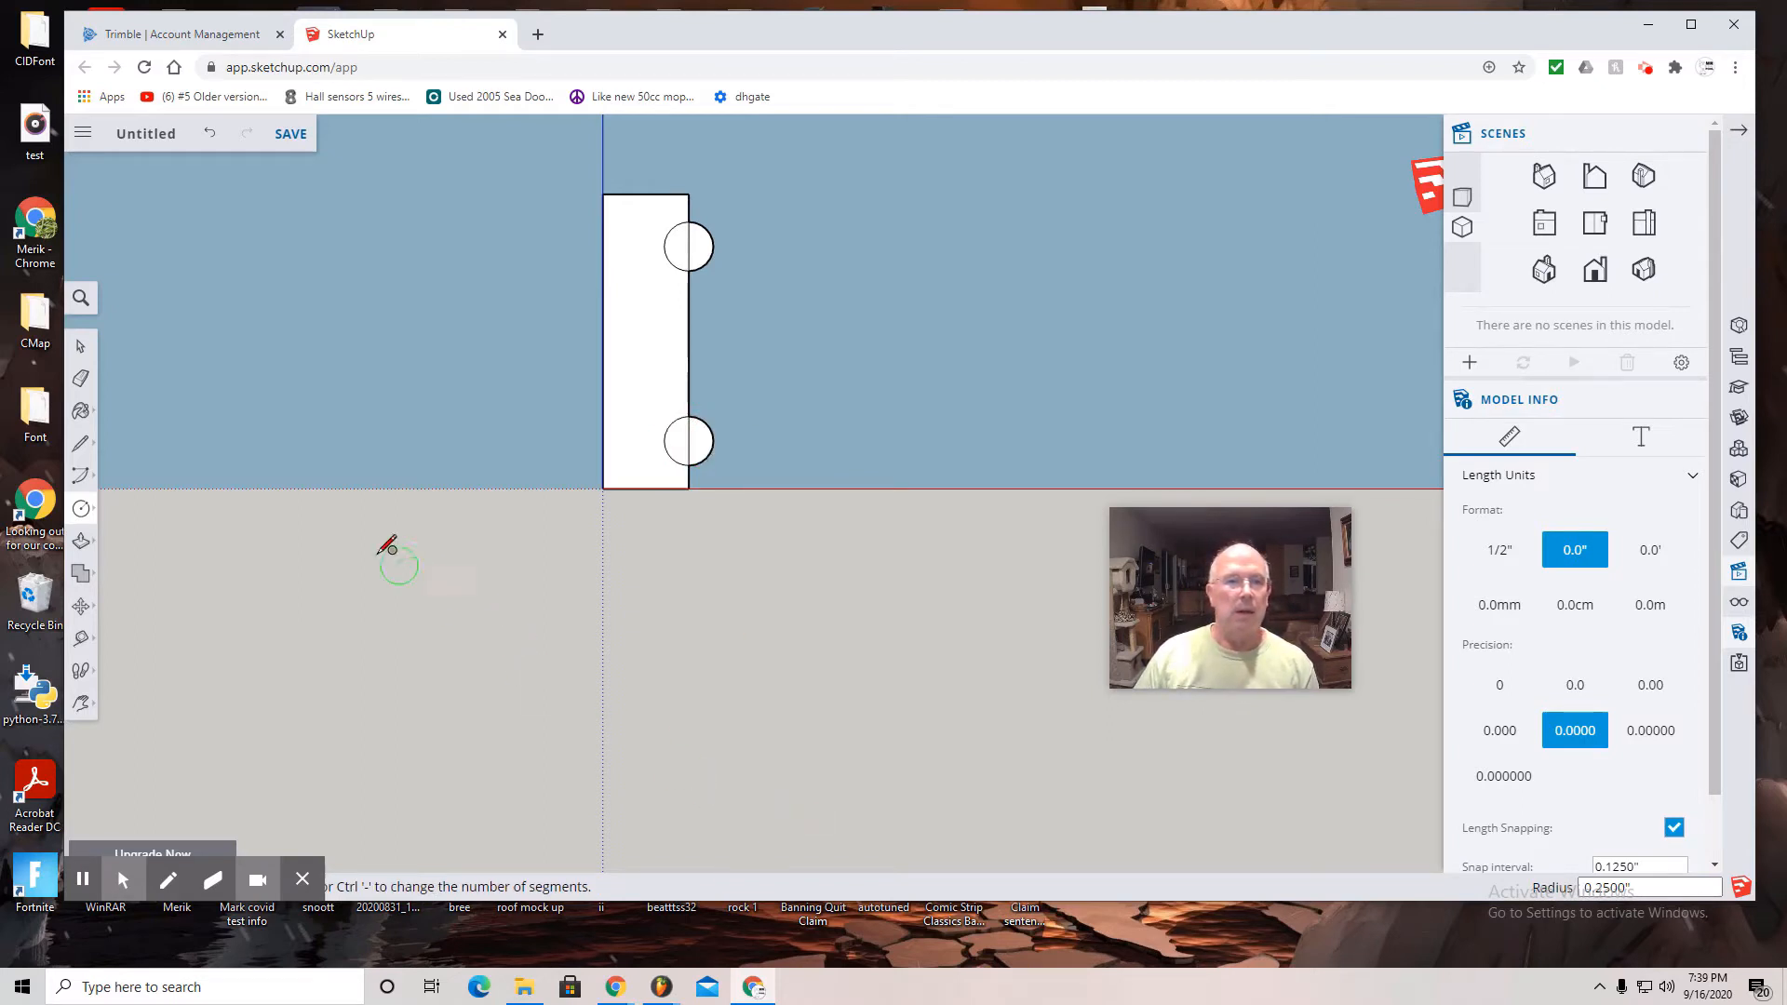
Erase the outer arcs and the straight edge segments across both circles, leaving two semicircular notches in the rectangle's right edge.
click(81, 381)
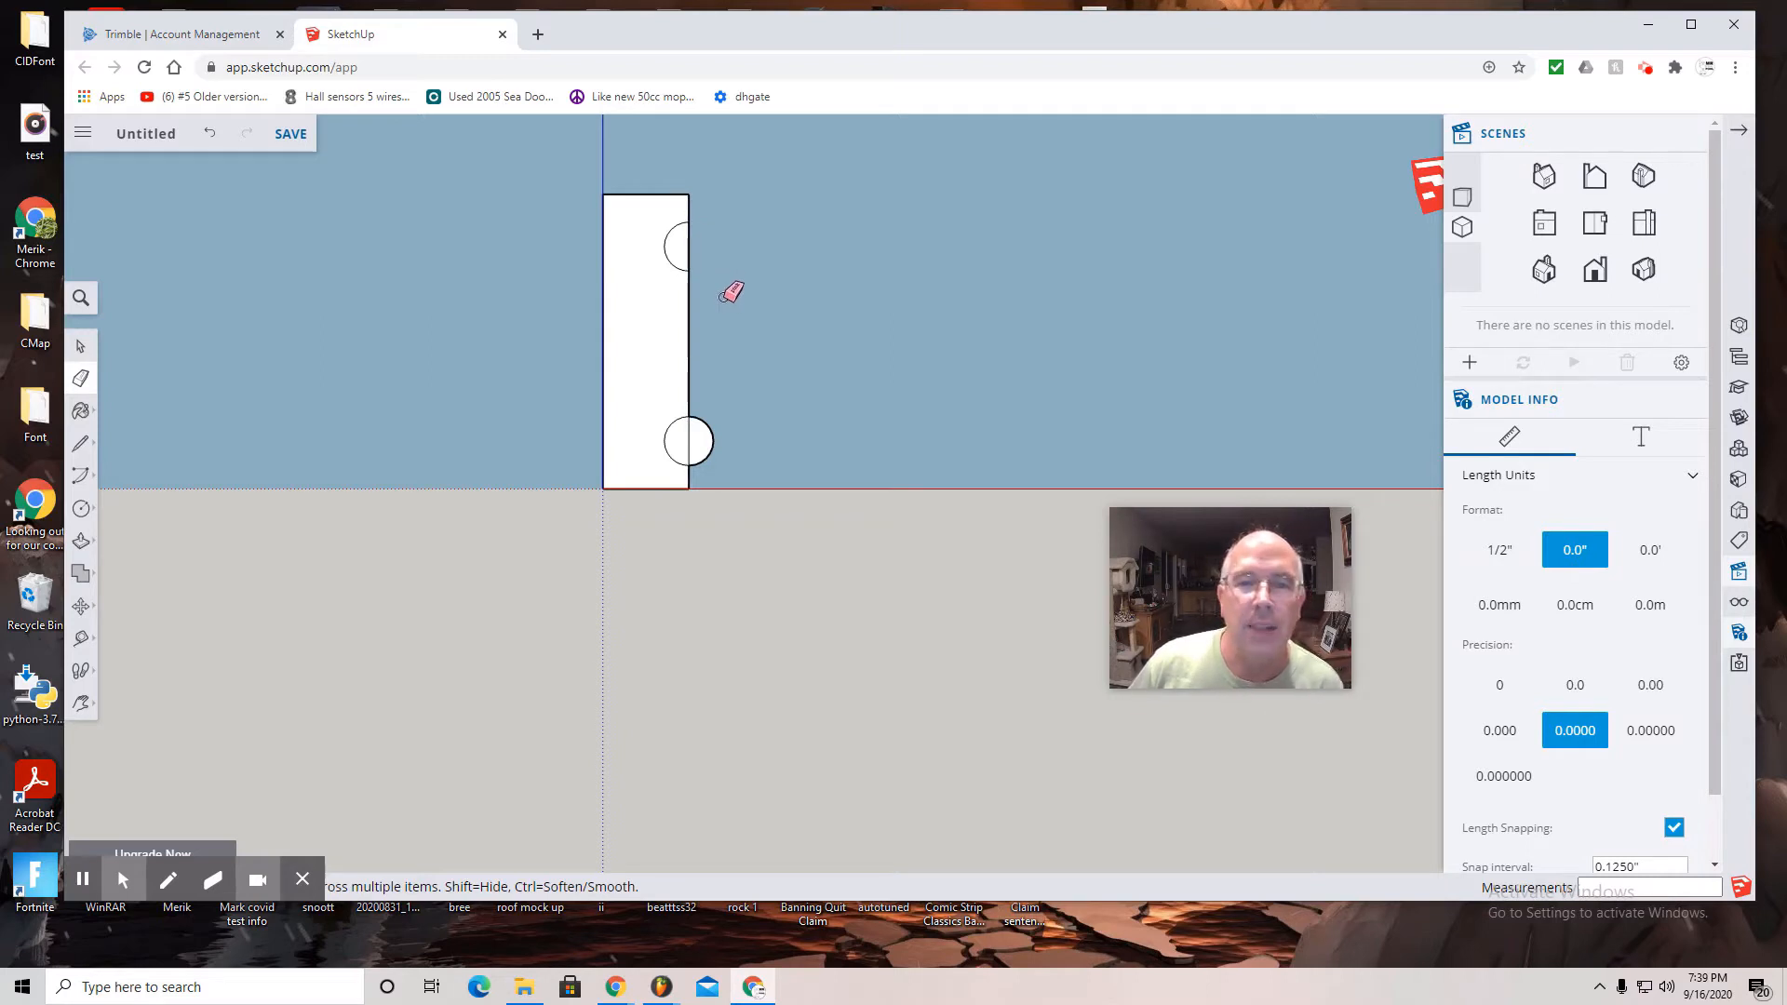
click(690, 247)
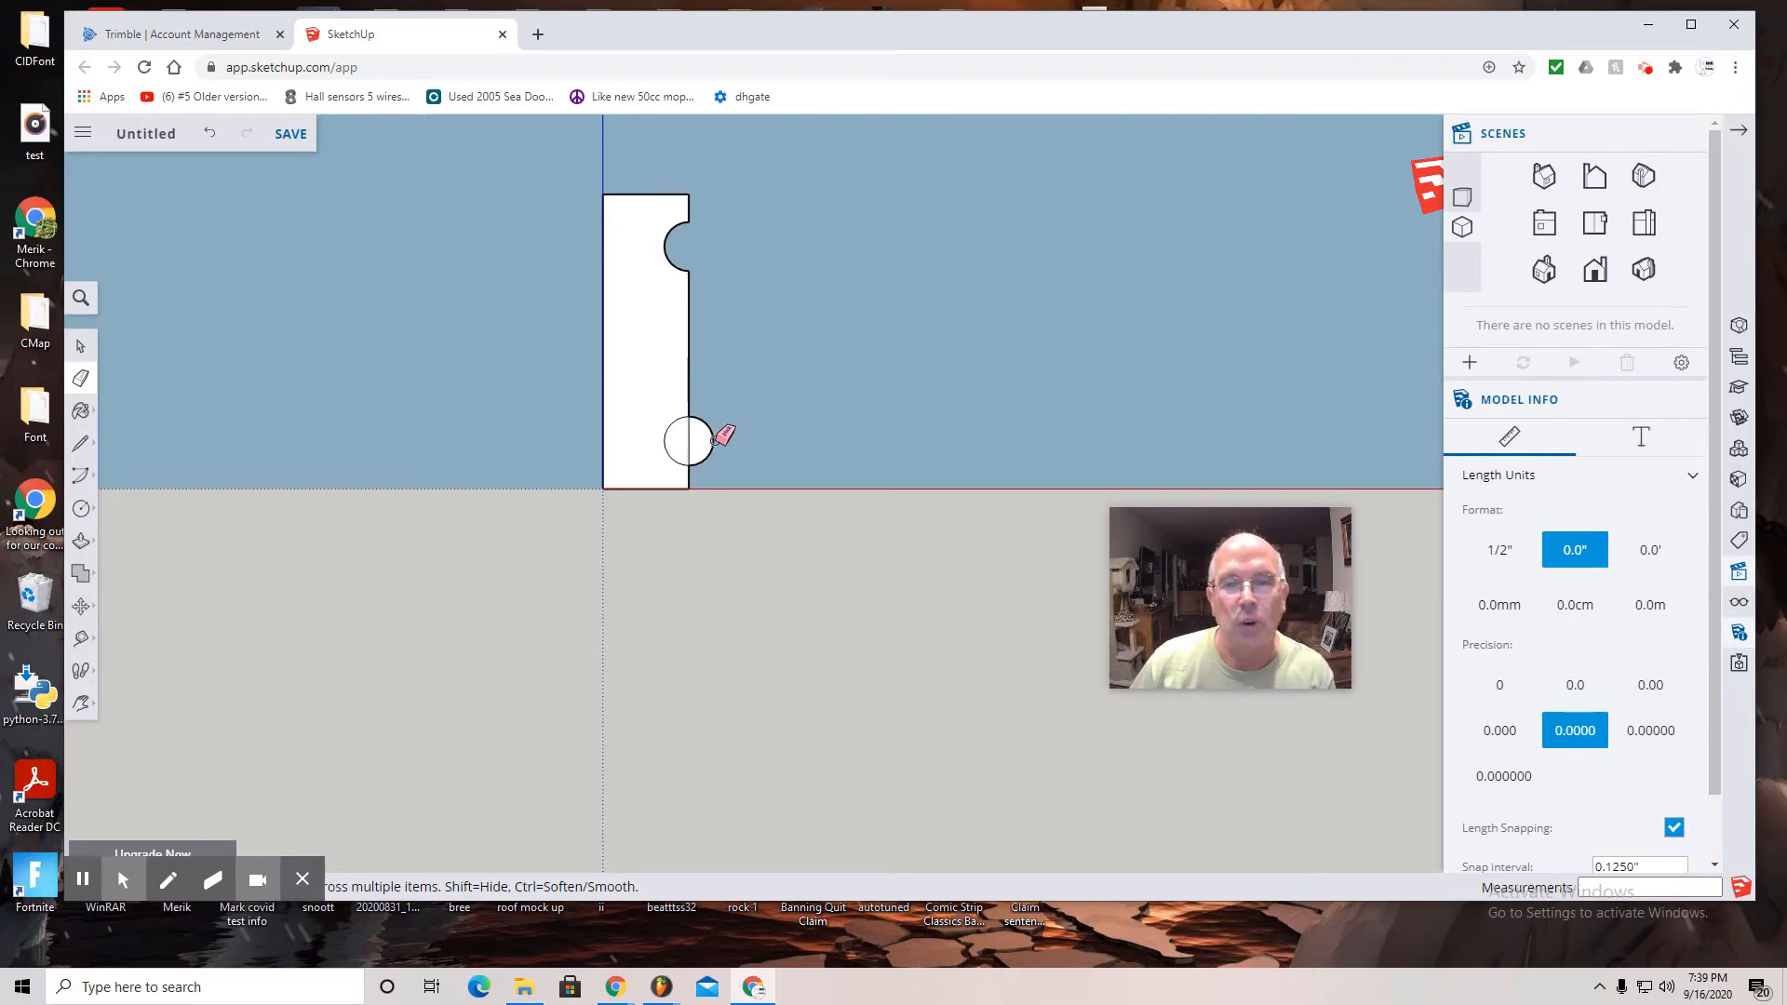
drag(712, 439, 691, 444)
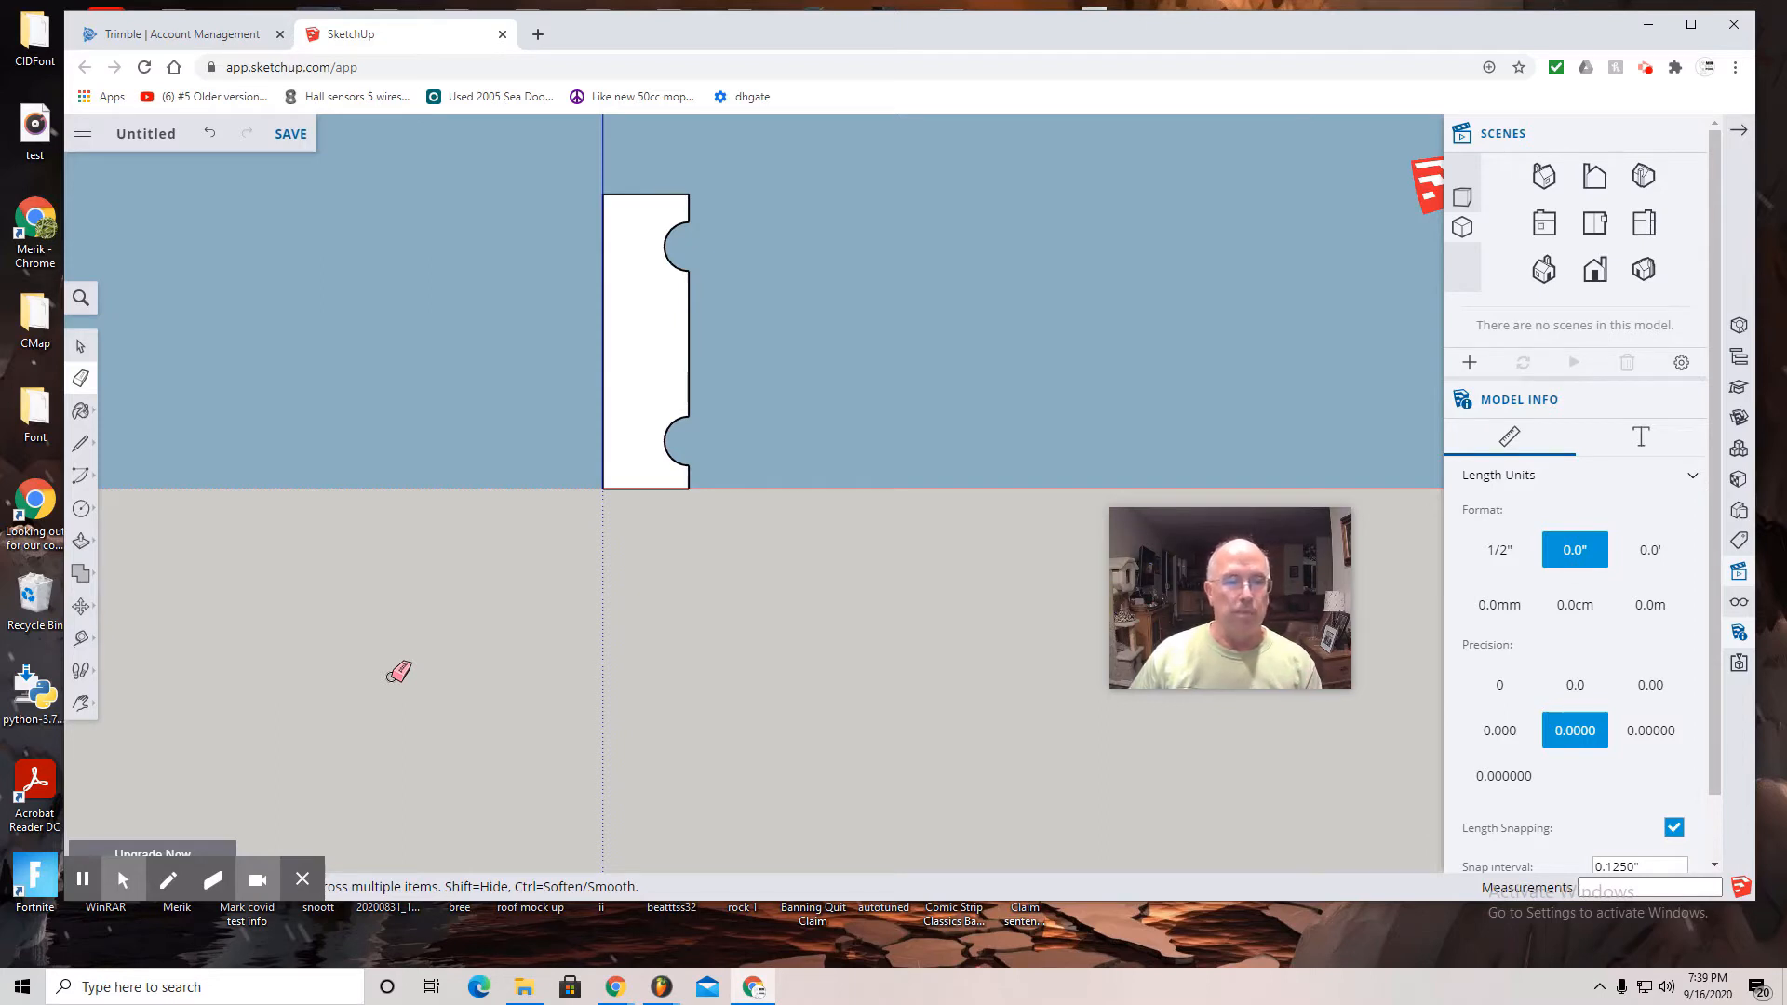
Draw a horizontal circle centred at the origin, with a 0.875 inch radius reaching the profile's lower right corner.
click(81, 704)
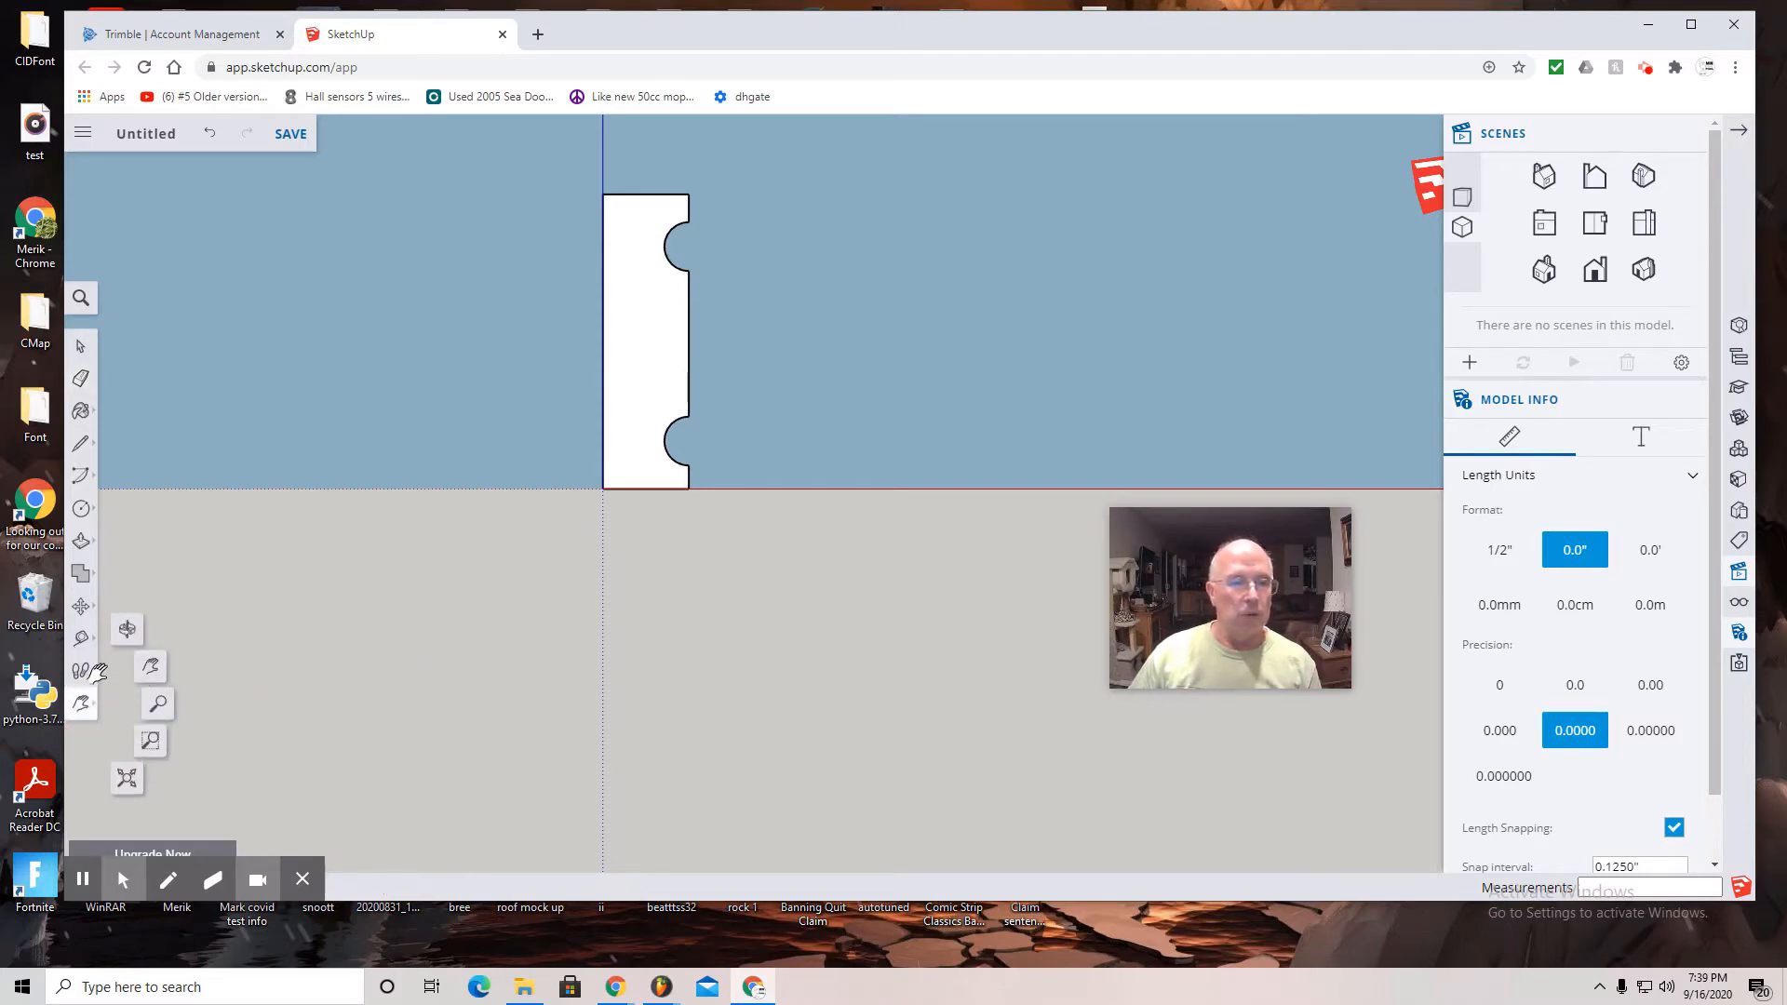
click(129, 632)
drag(465, 537, 454, 784)
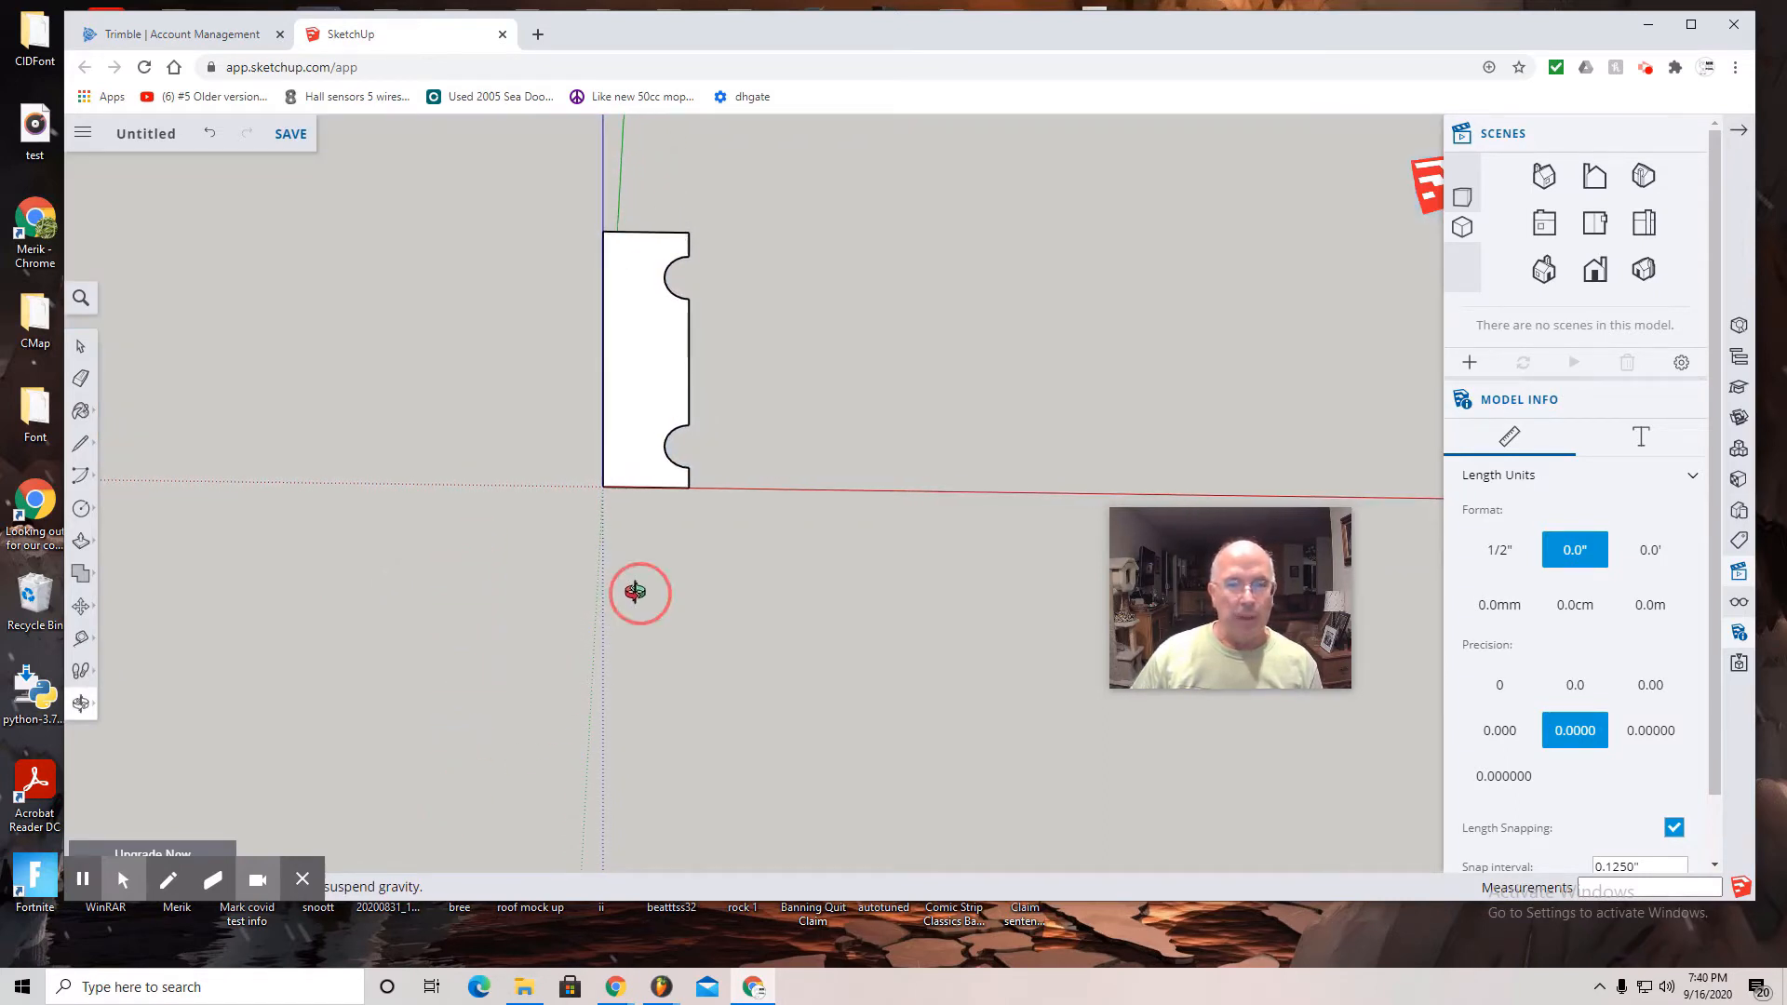
drag(634, 592, 626, 770)
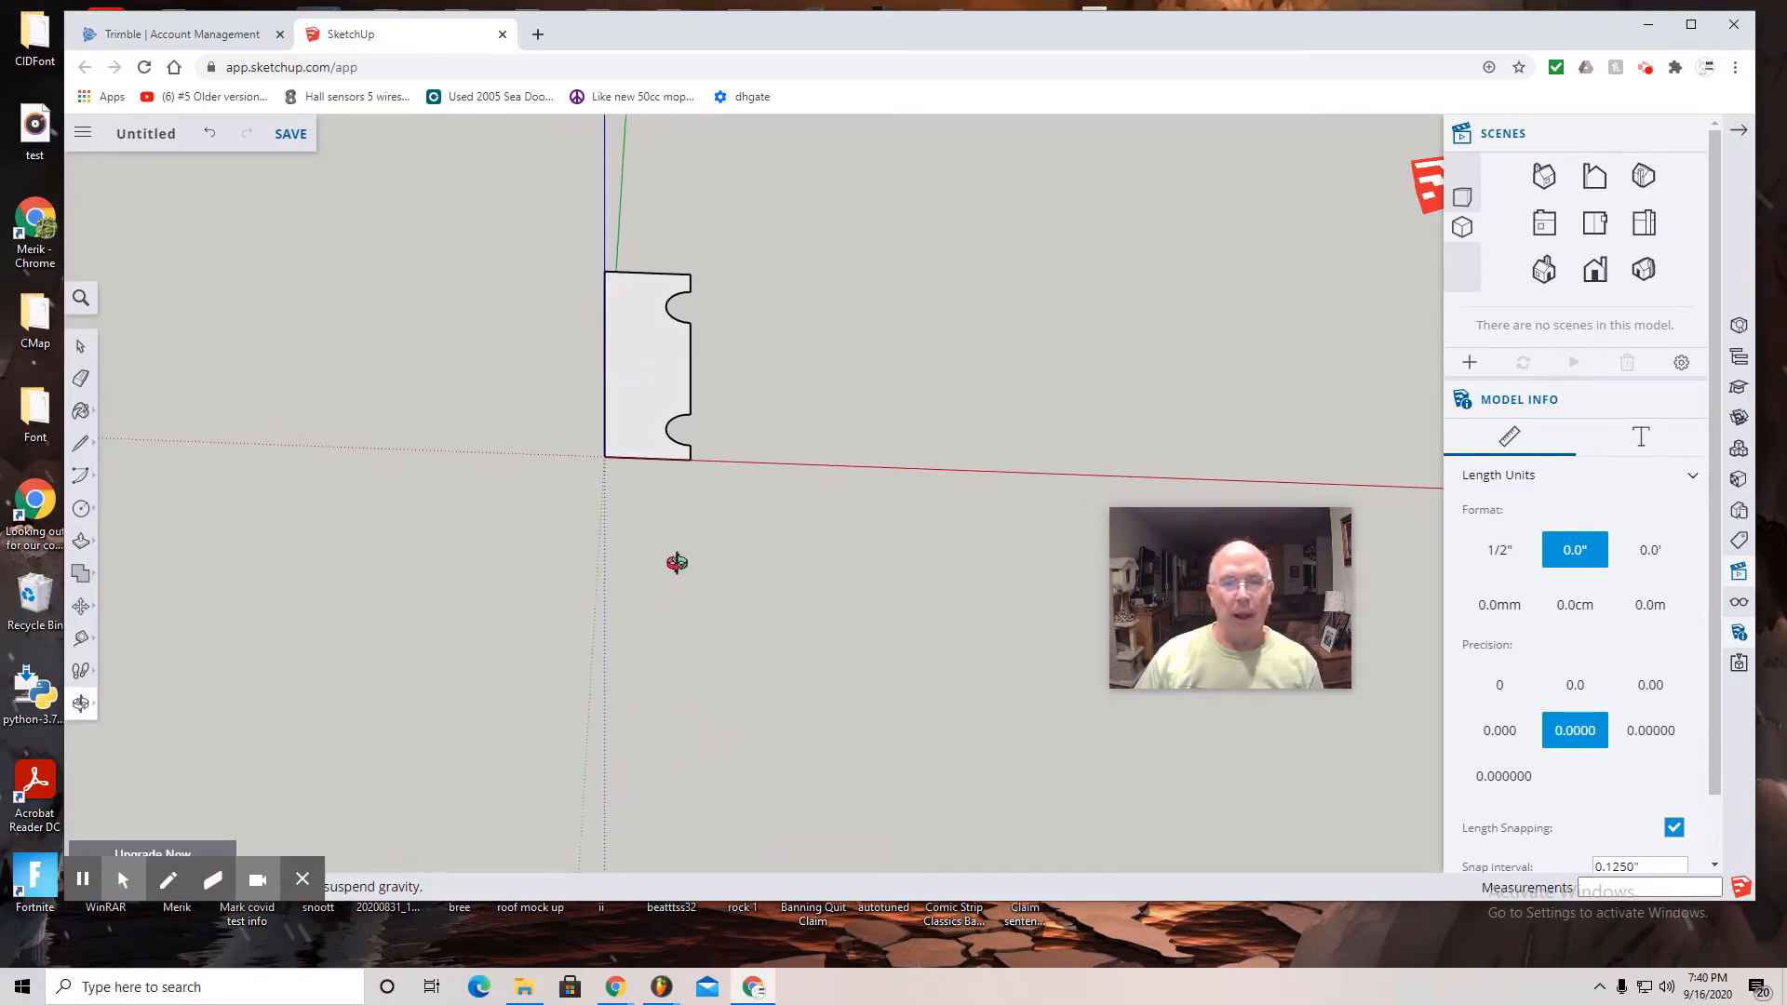
drag(677, 562, 669, 639)
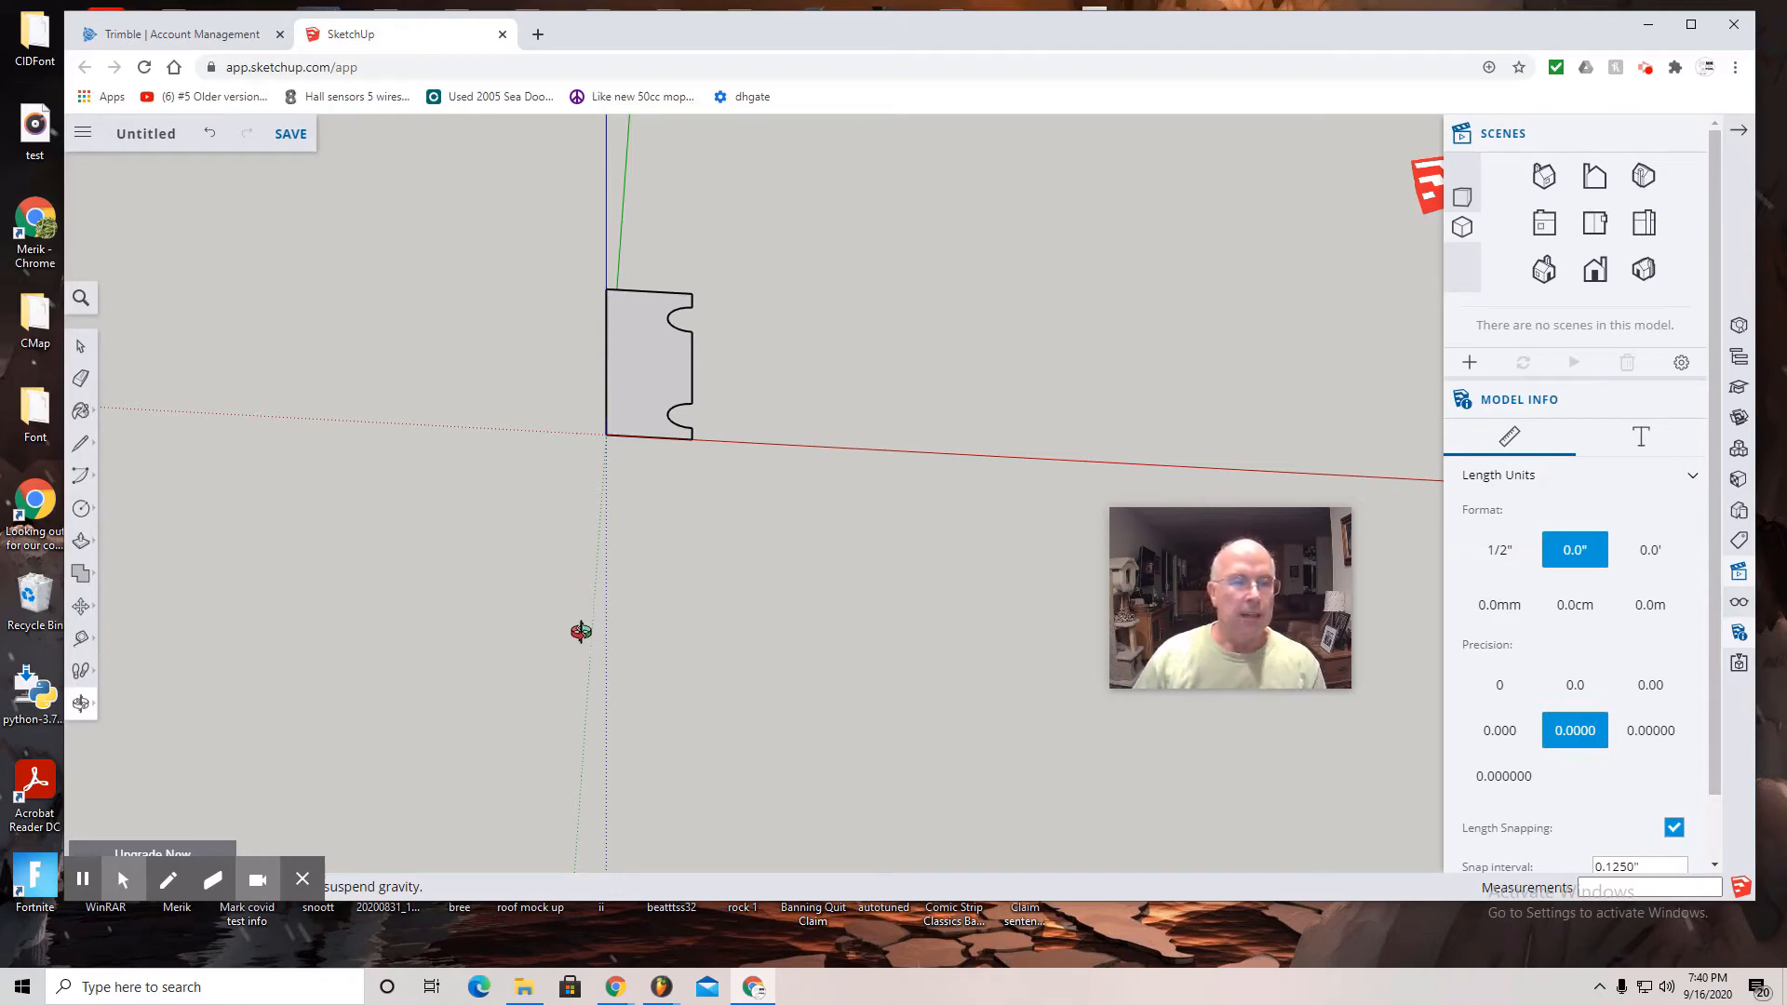
click(82, 510)
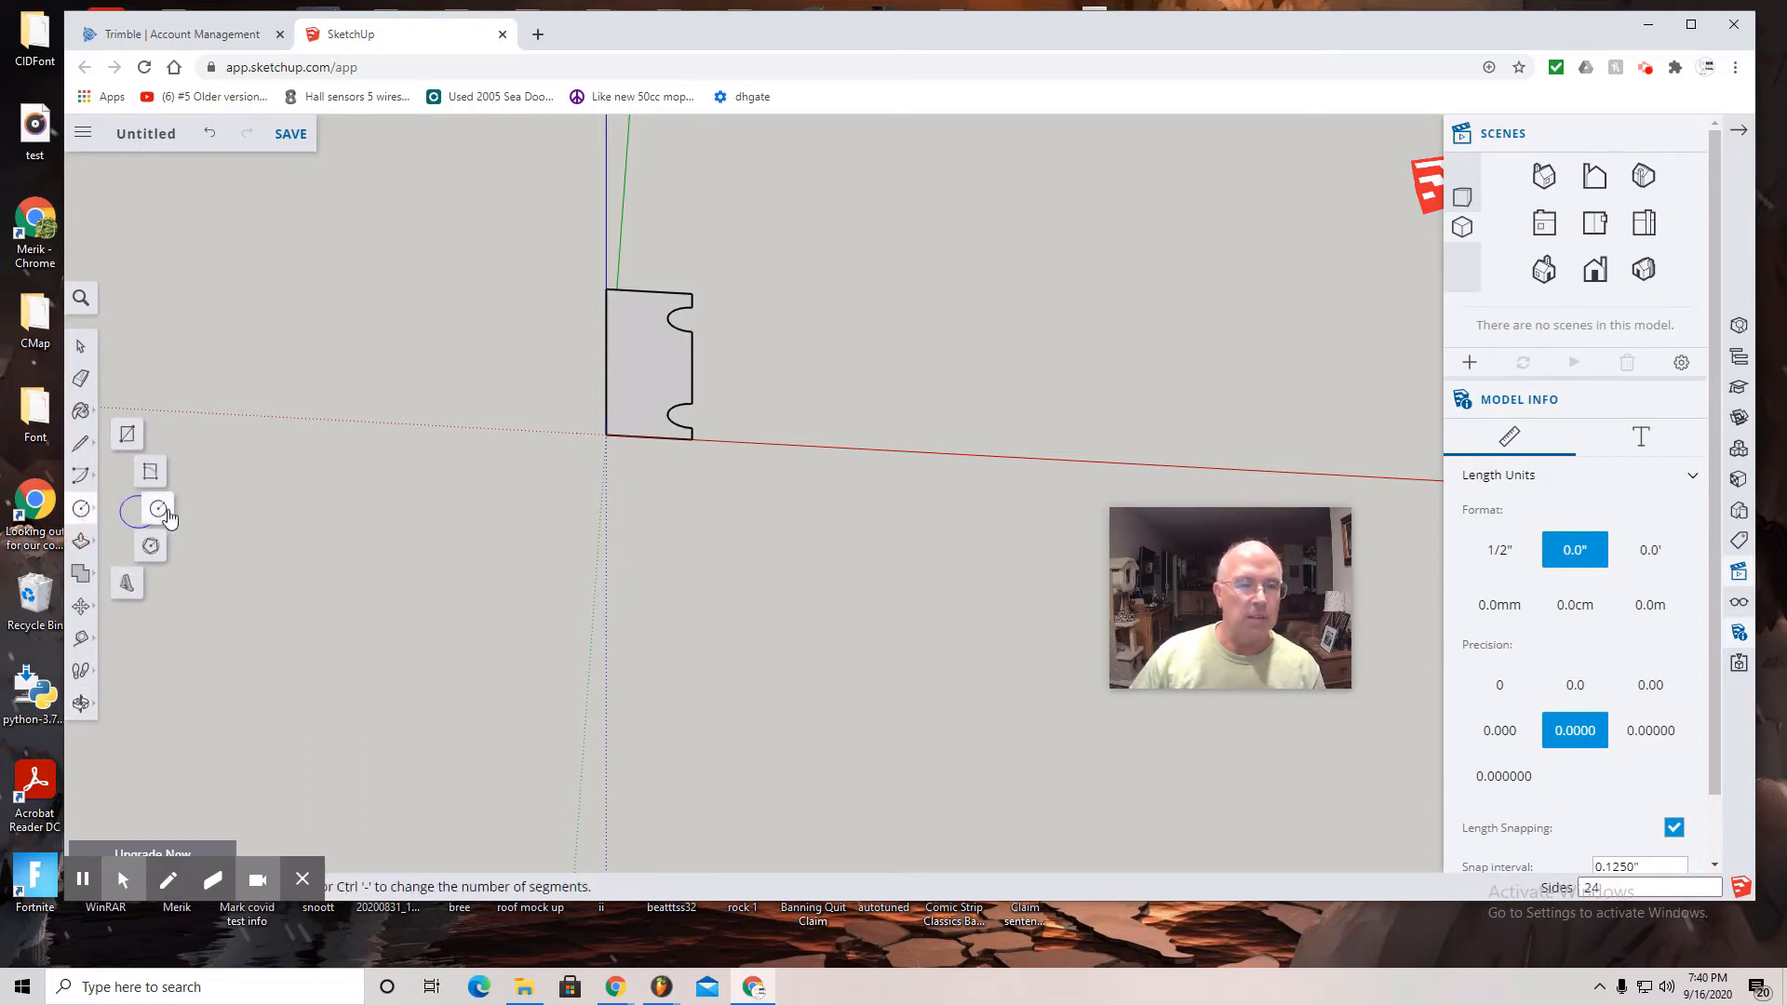
click(161, 515)
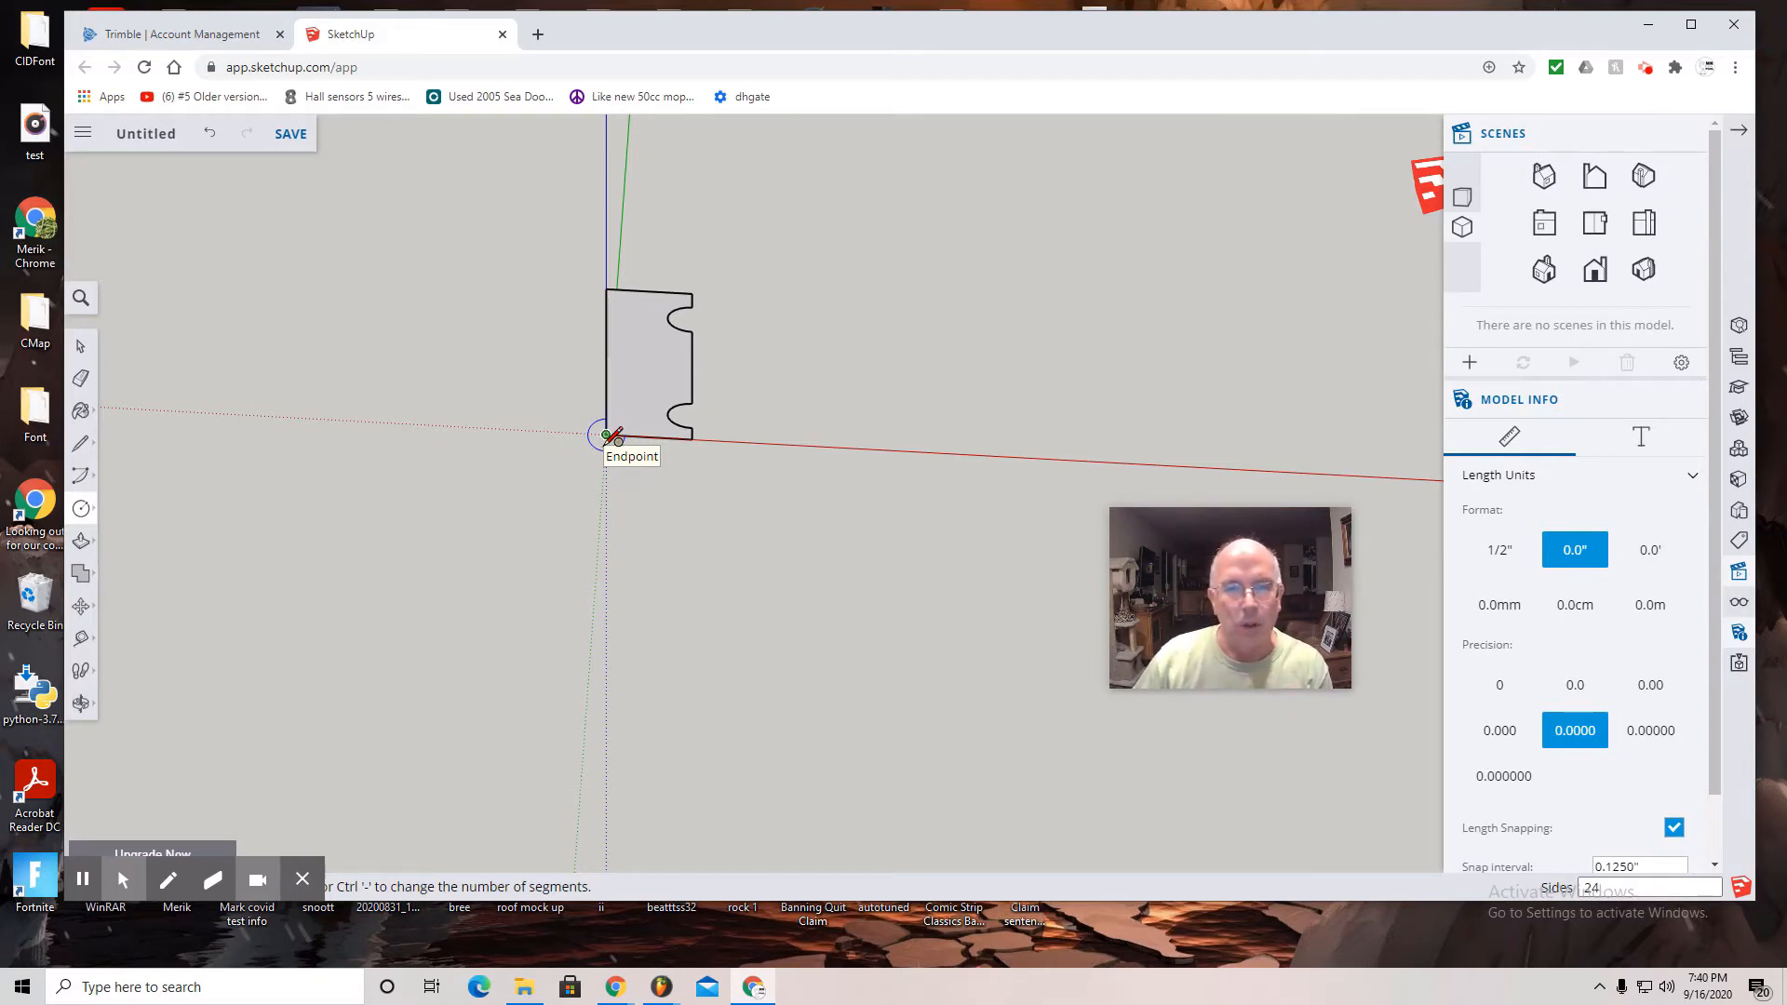
click(606, 434)
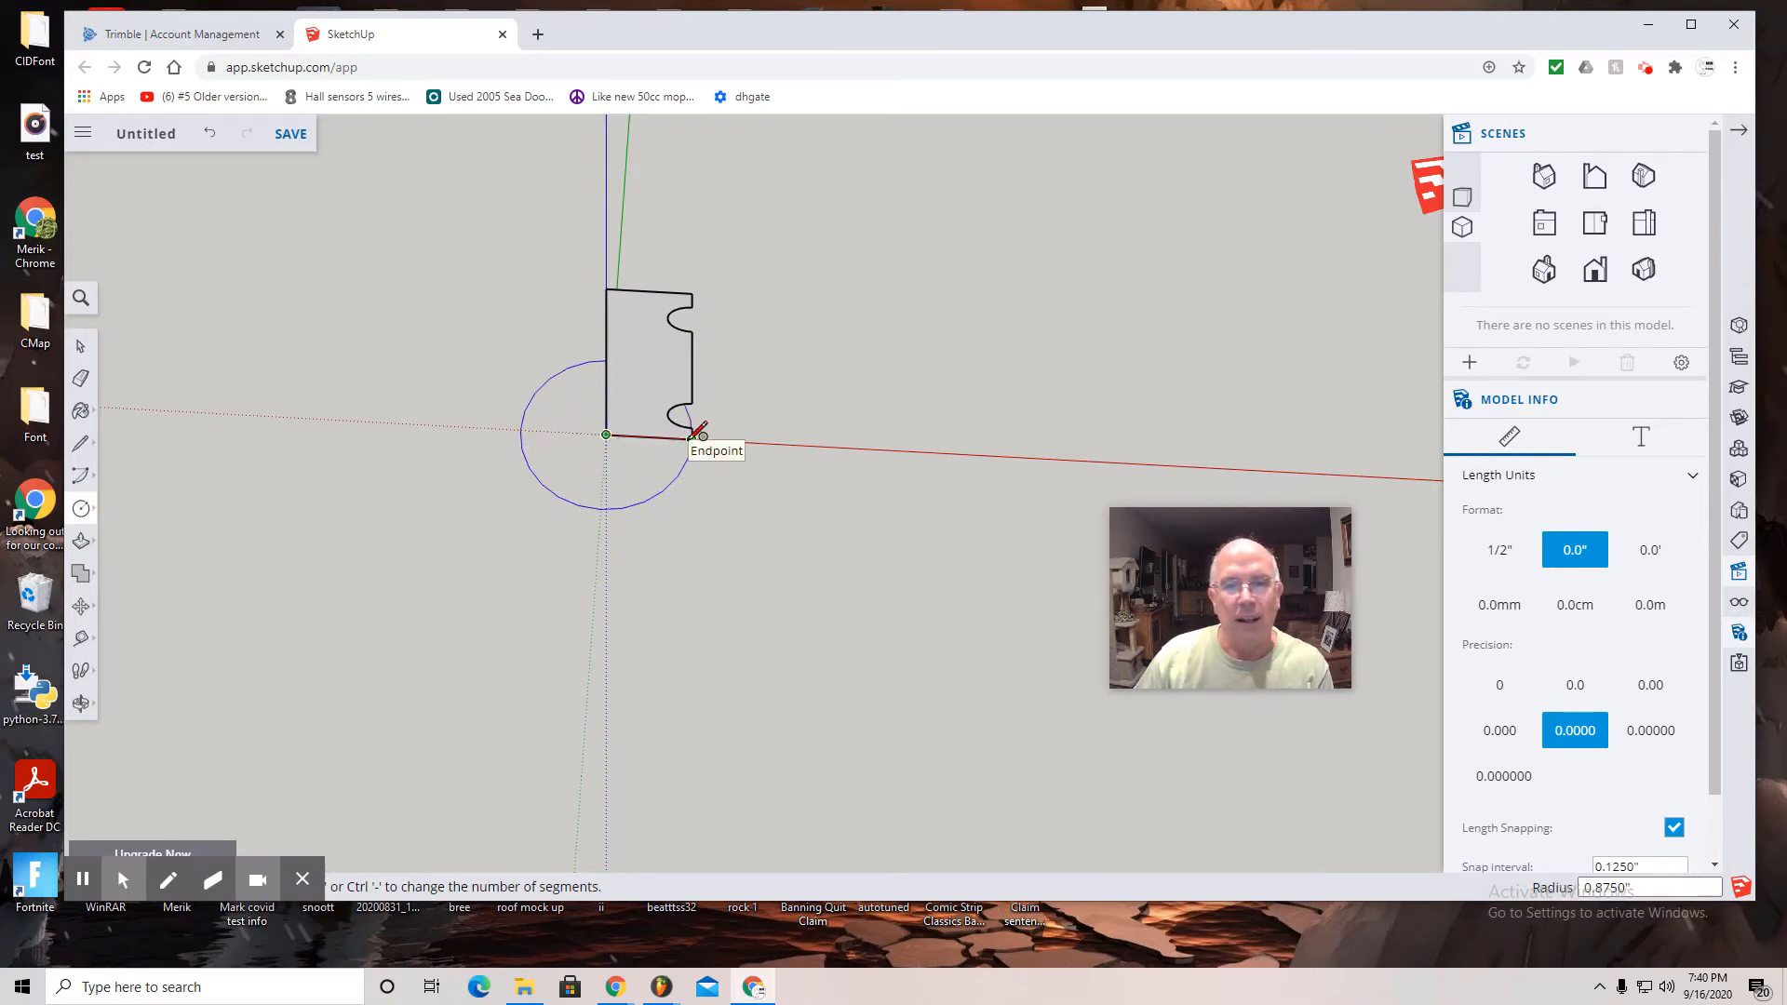
click(692, 436)
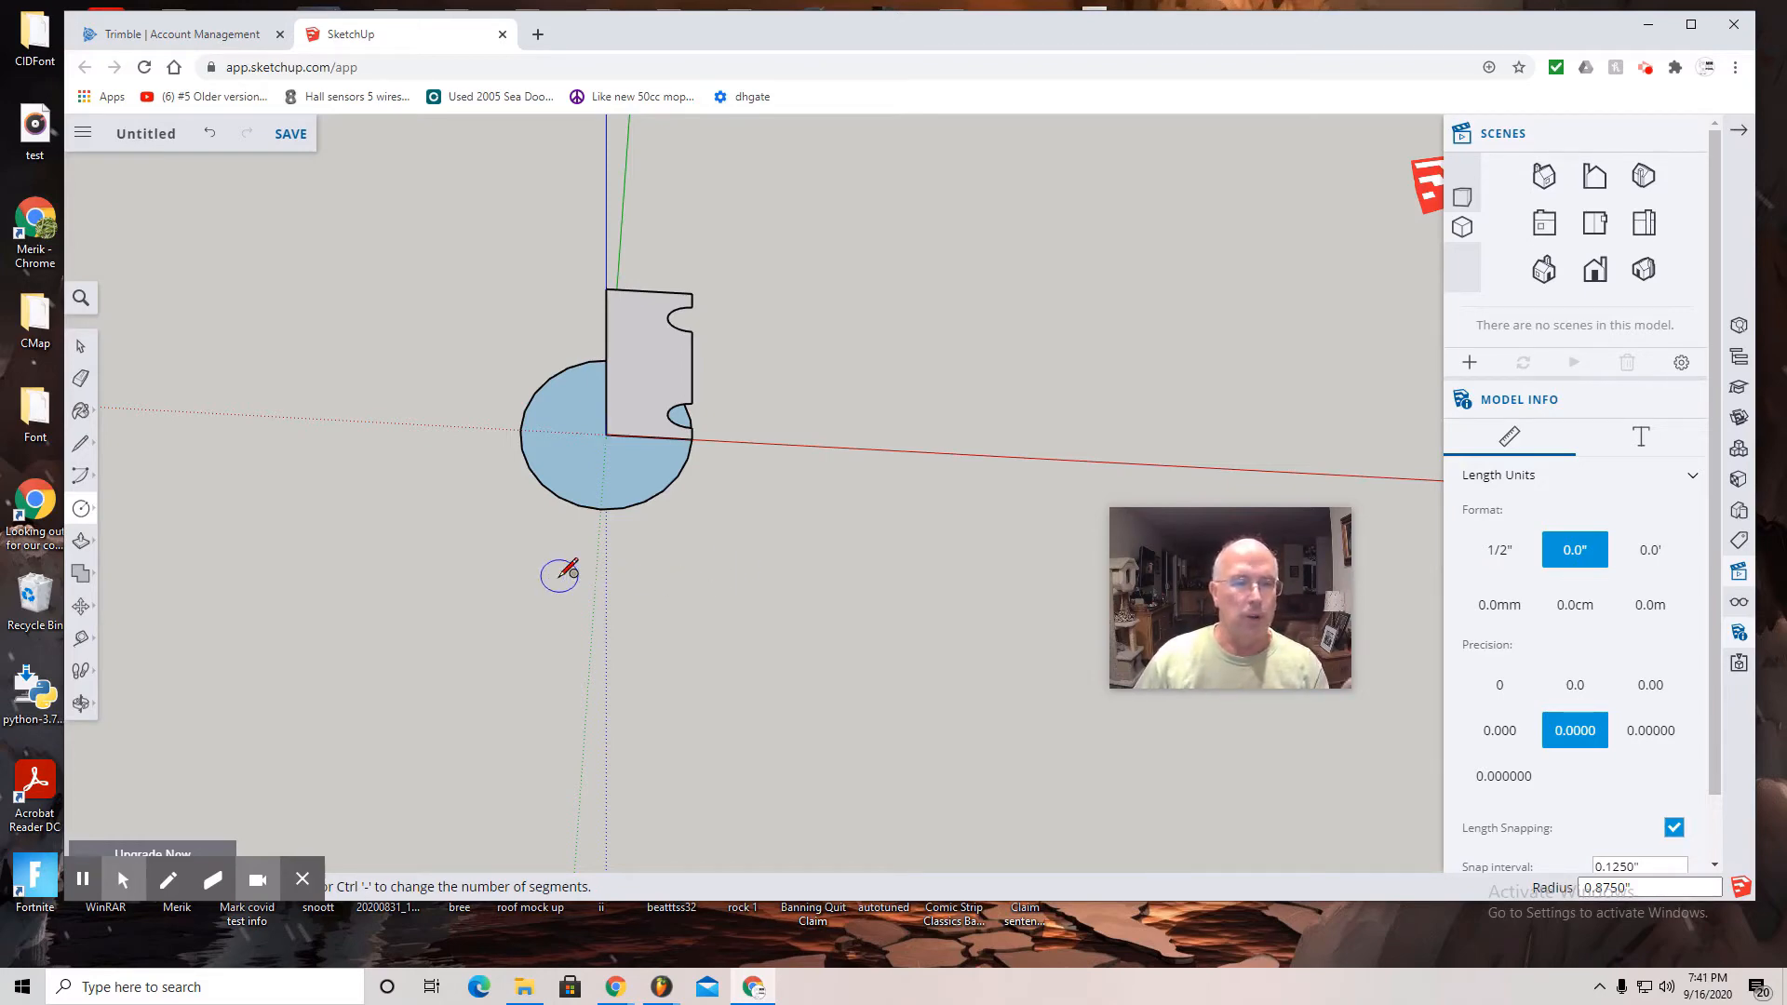
Revolve the notched profile fully around the circle's edge with Follow Me to form a solid grooved cylinder.
click(81, 544)
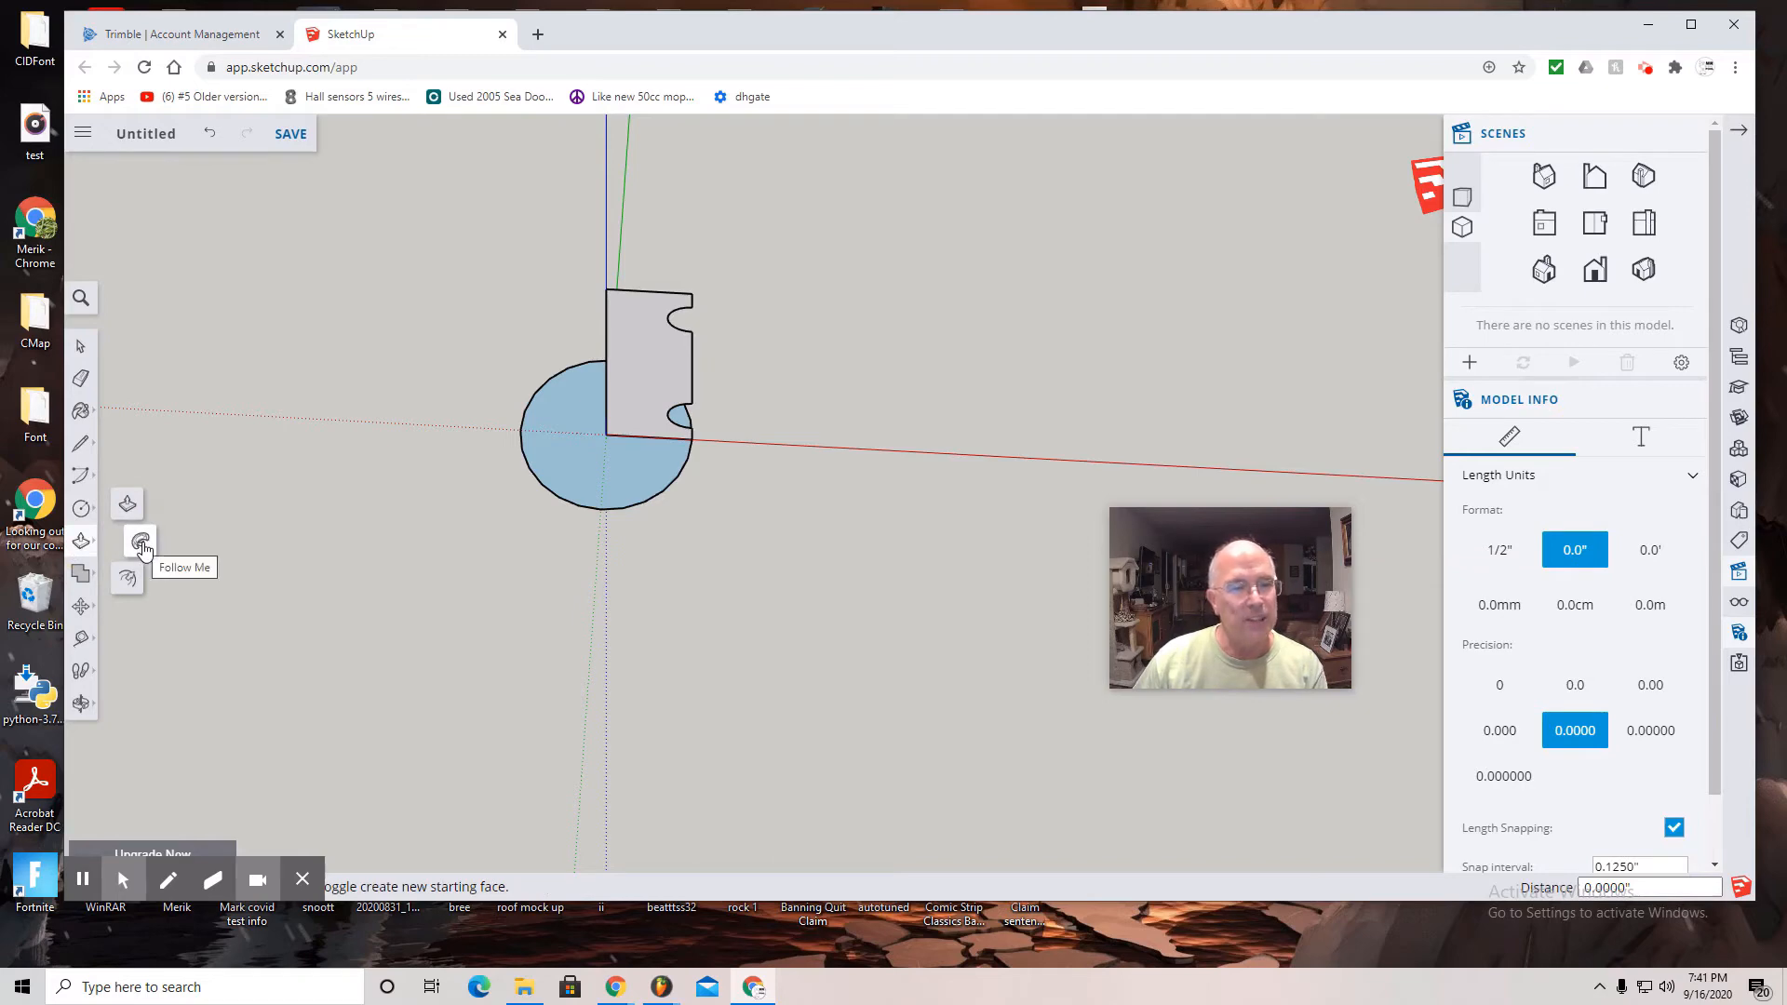
click(140, 545)
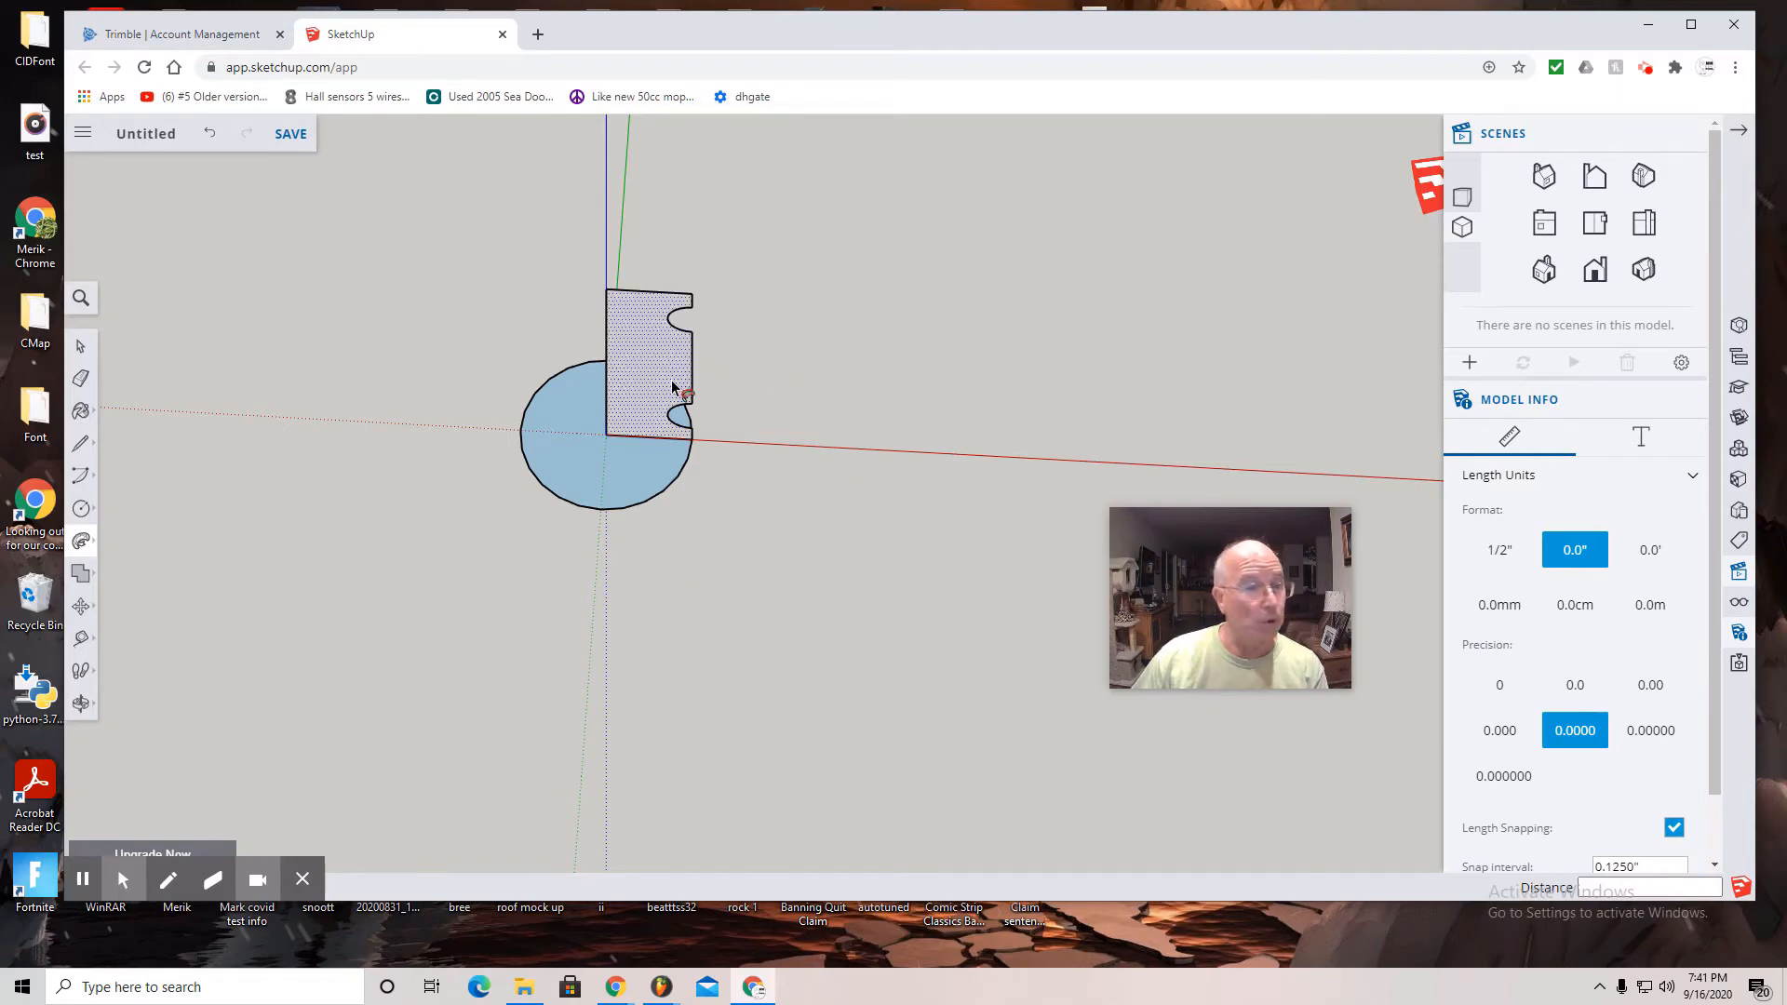
drag(672, 387, 689, 445)
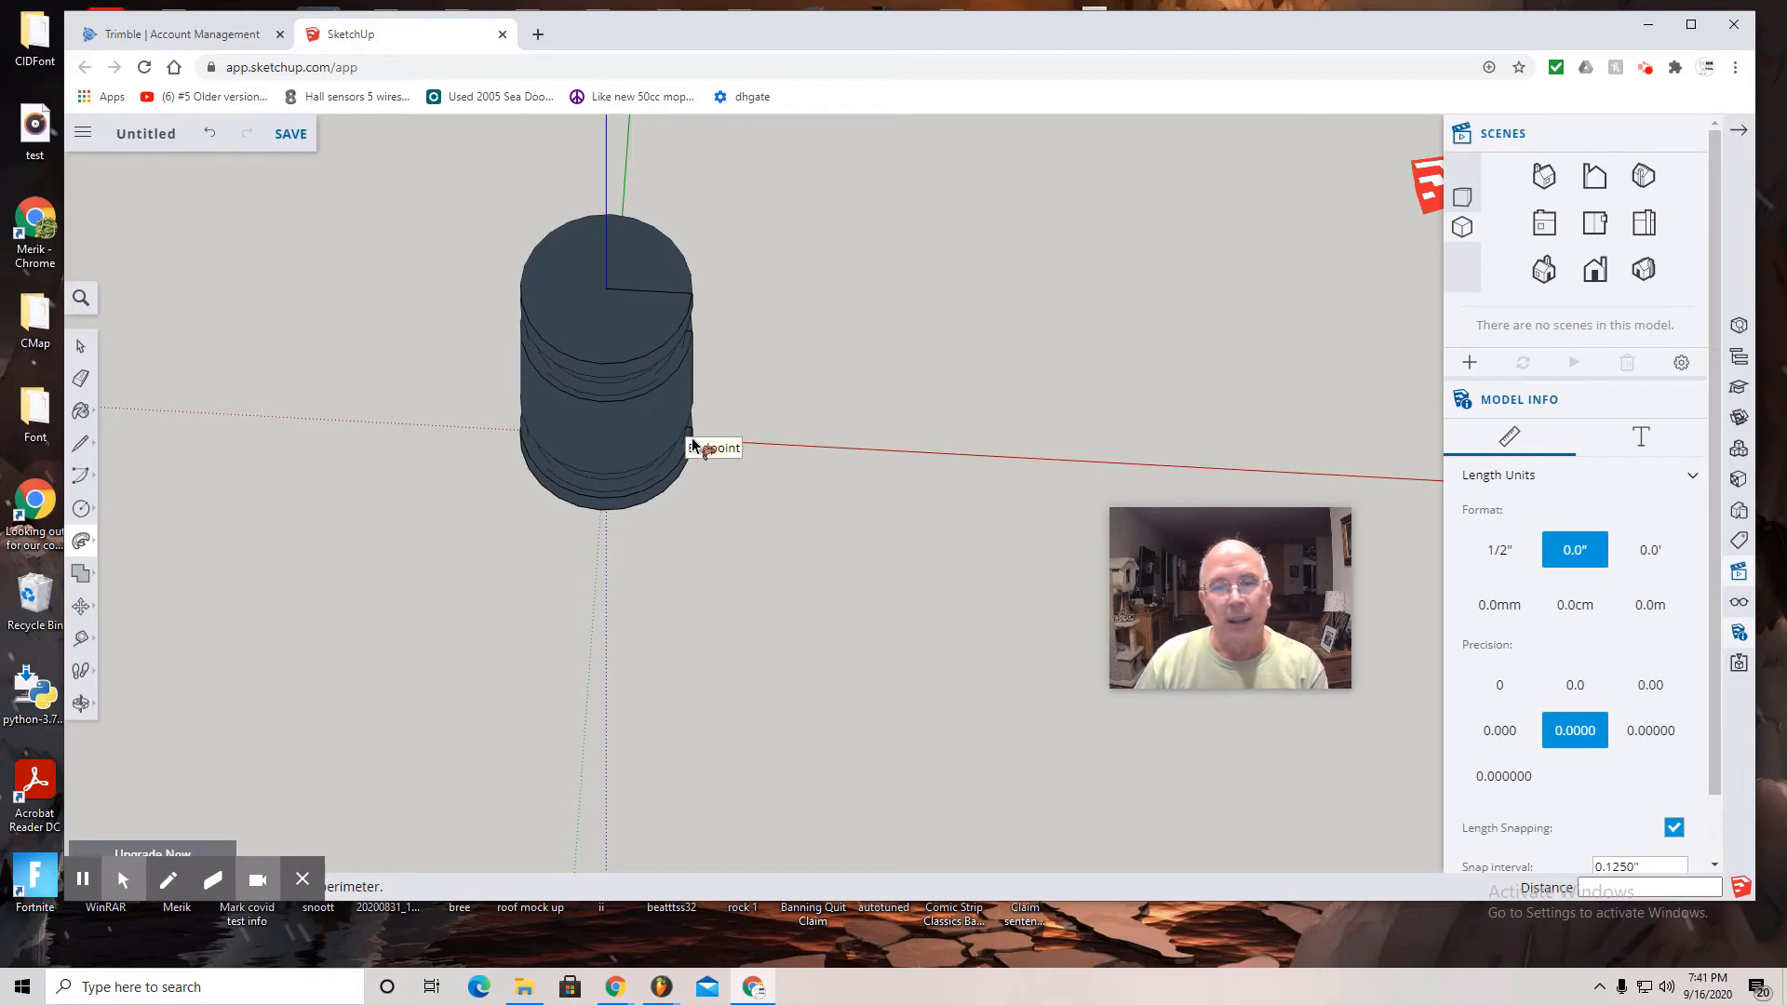
click(692, 445)
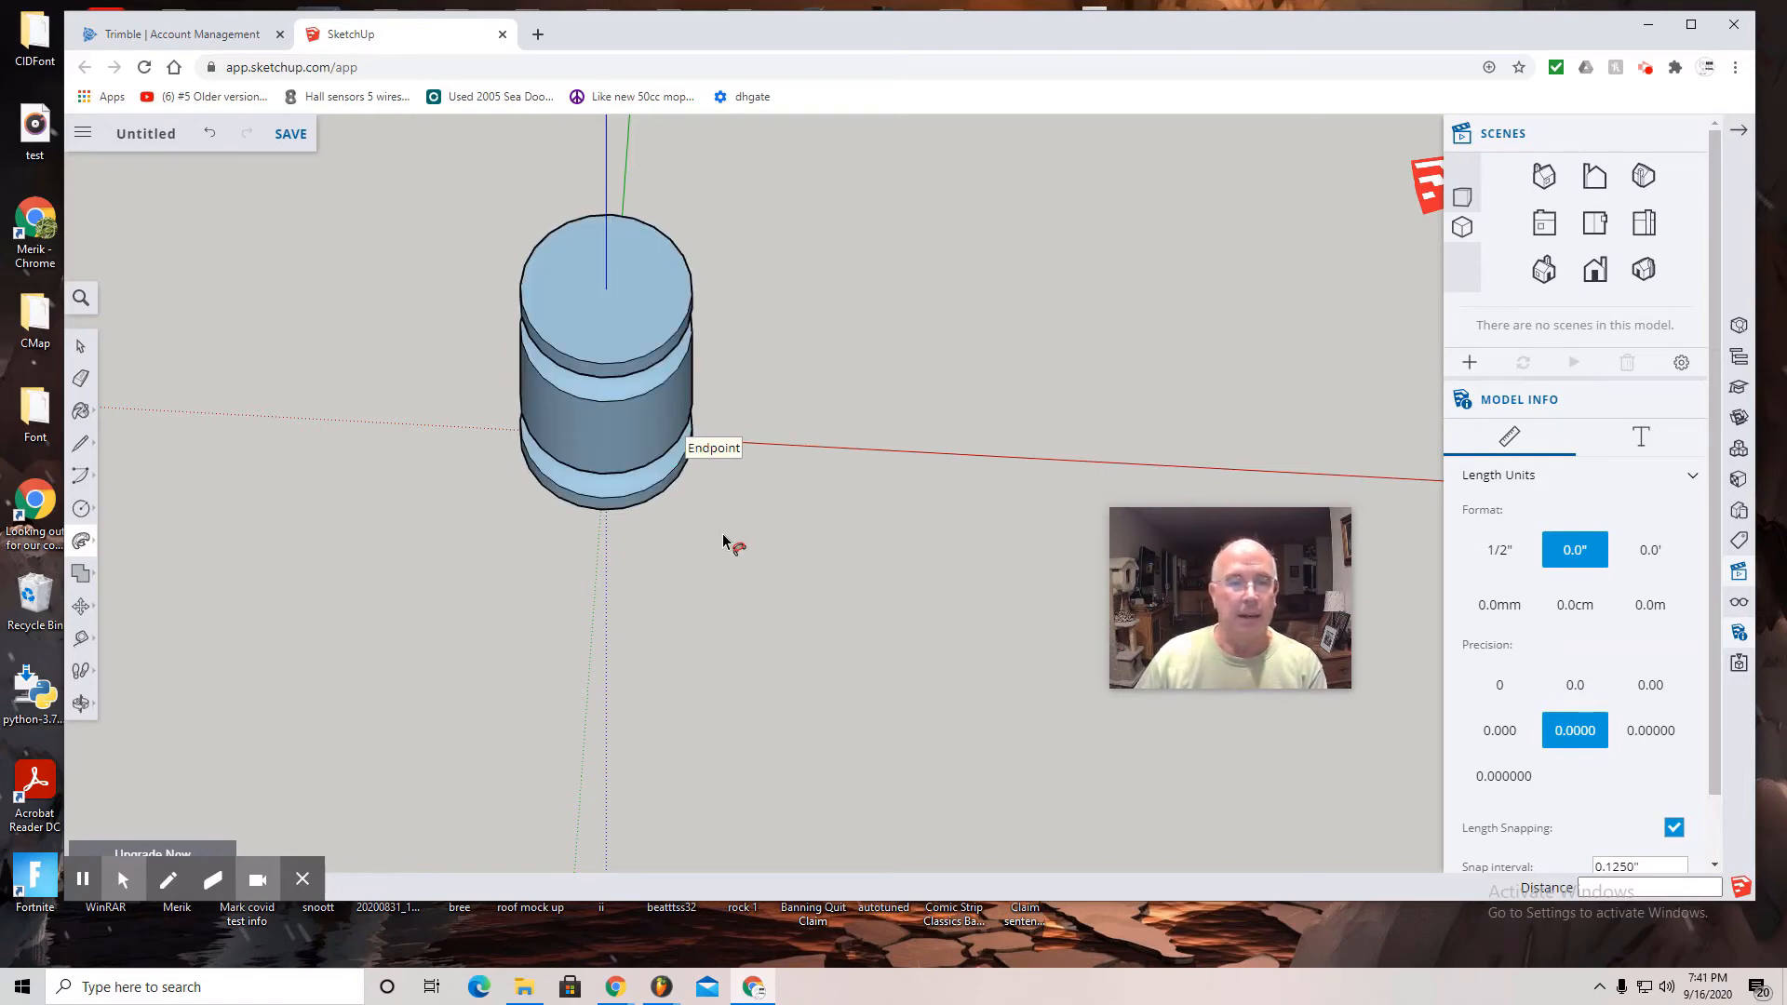
Show the grooved cylinder from a slightly raised side angle and hide the model axes.
click(81, 703)
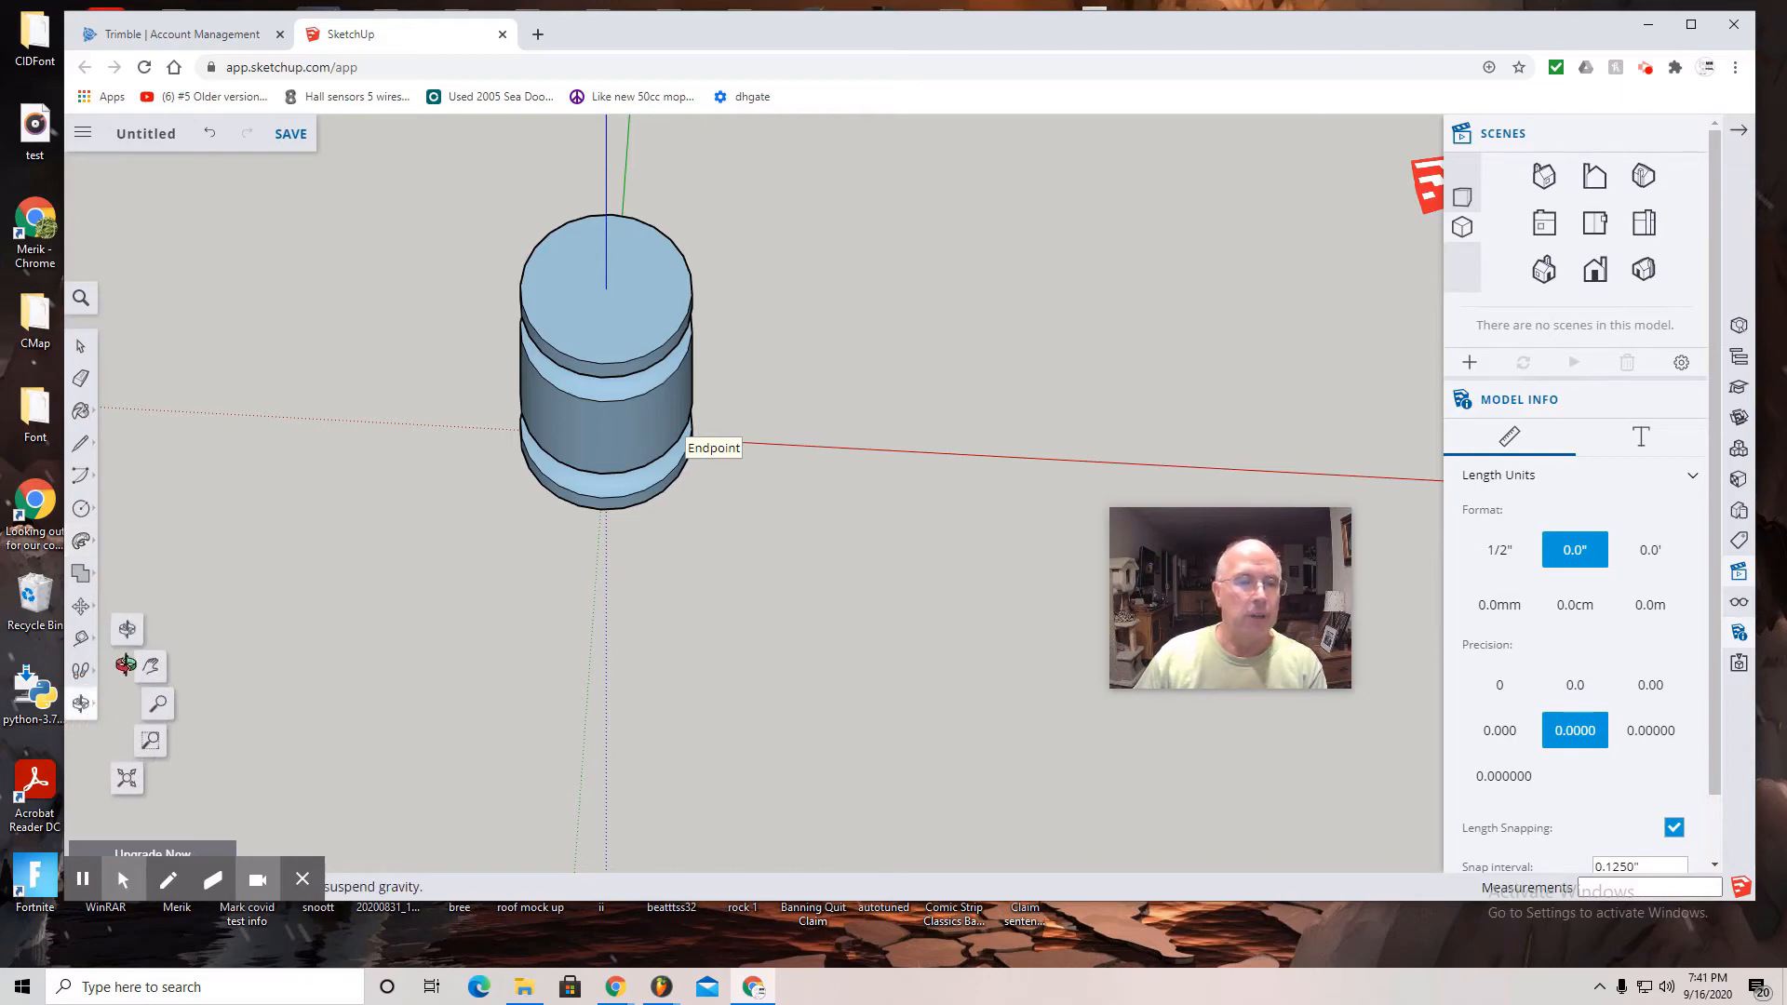
drag(427, 674, 354, 259)
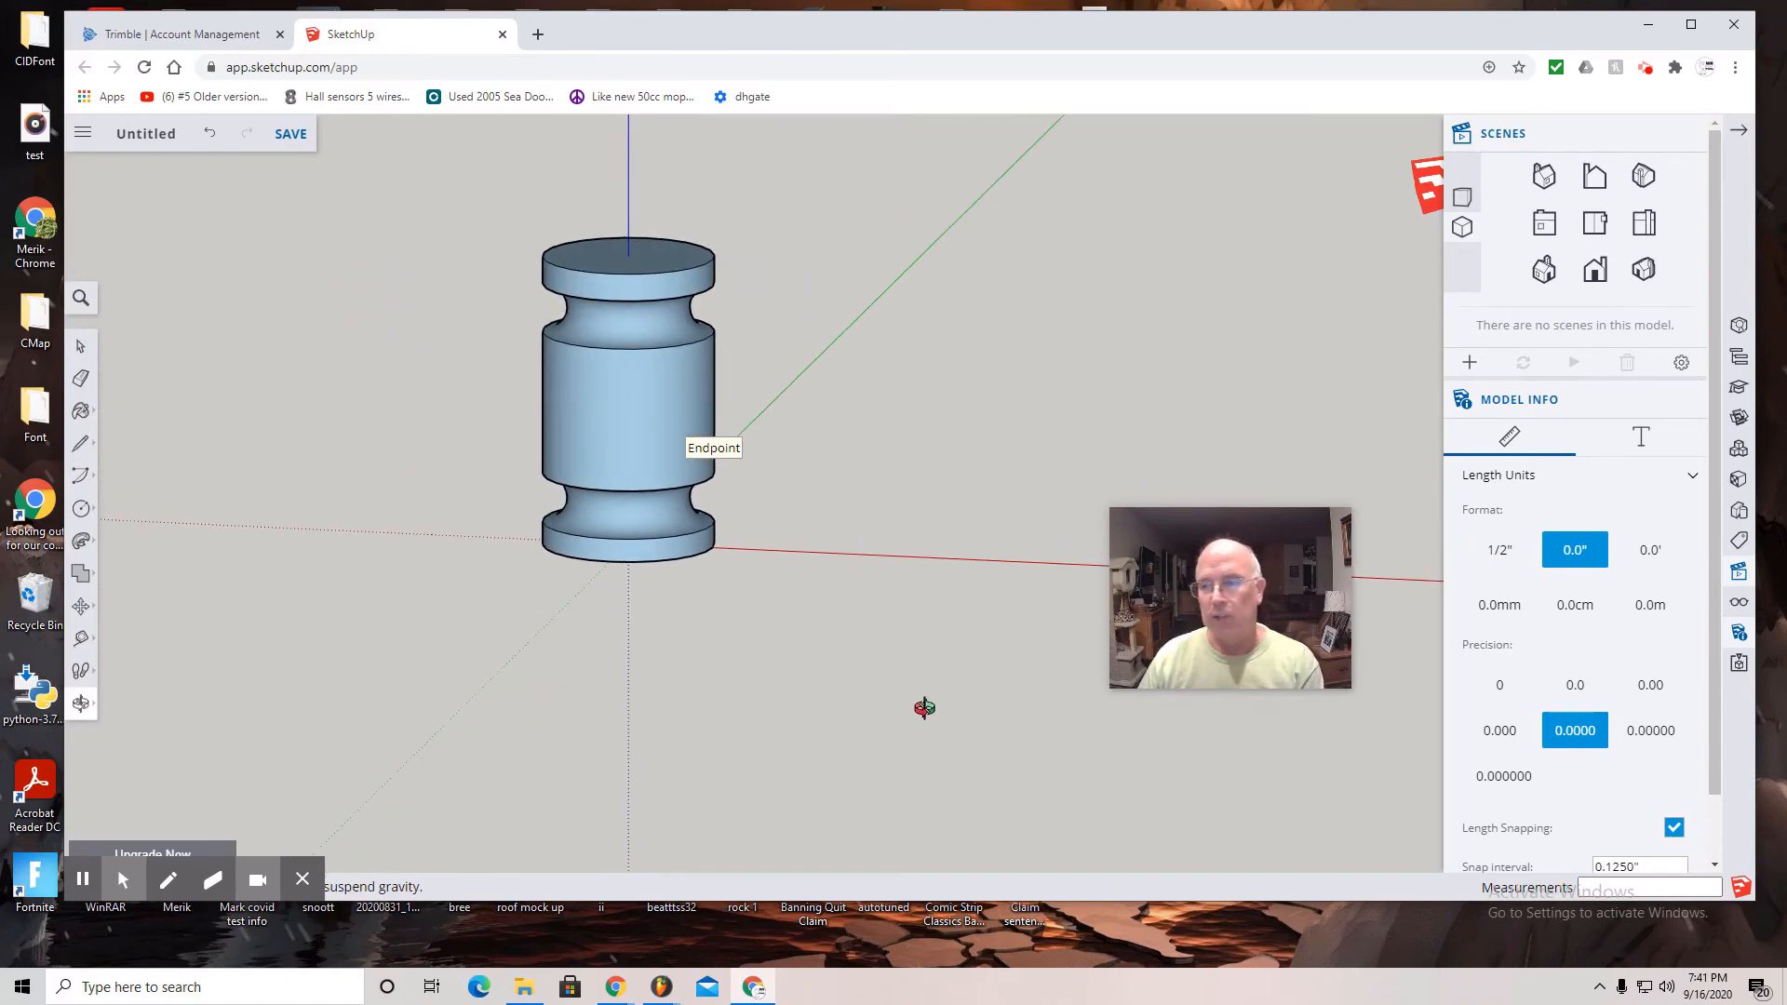
click(1739, 610)
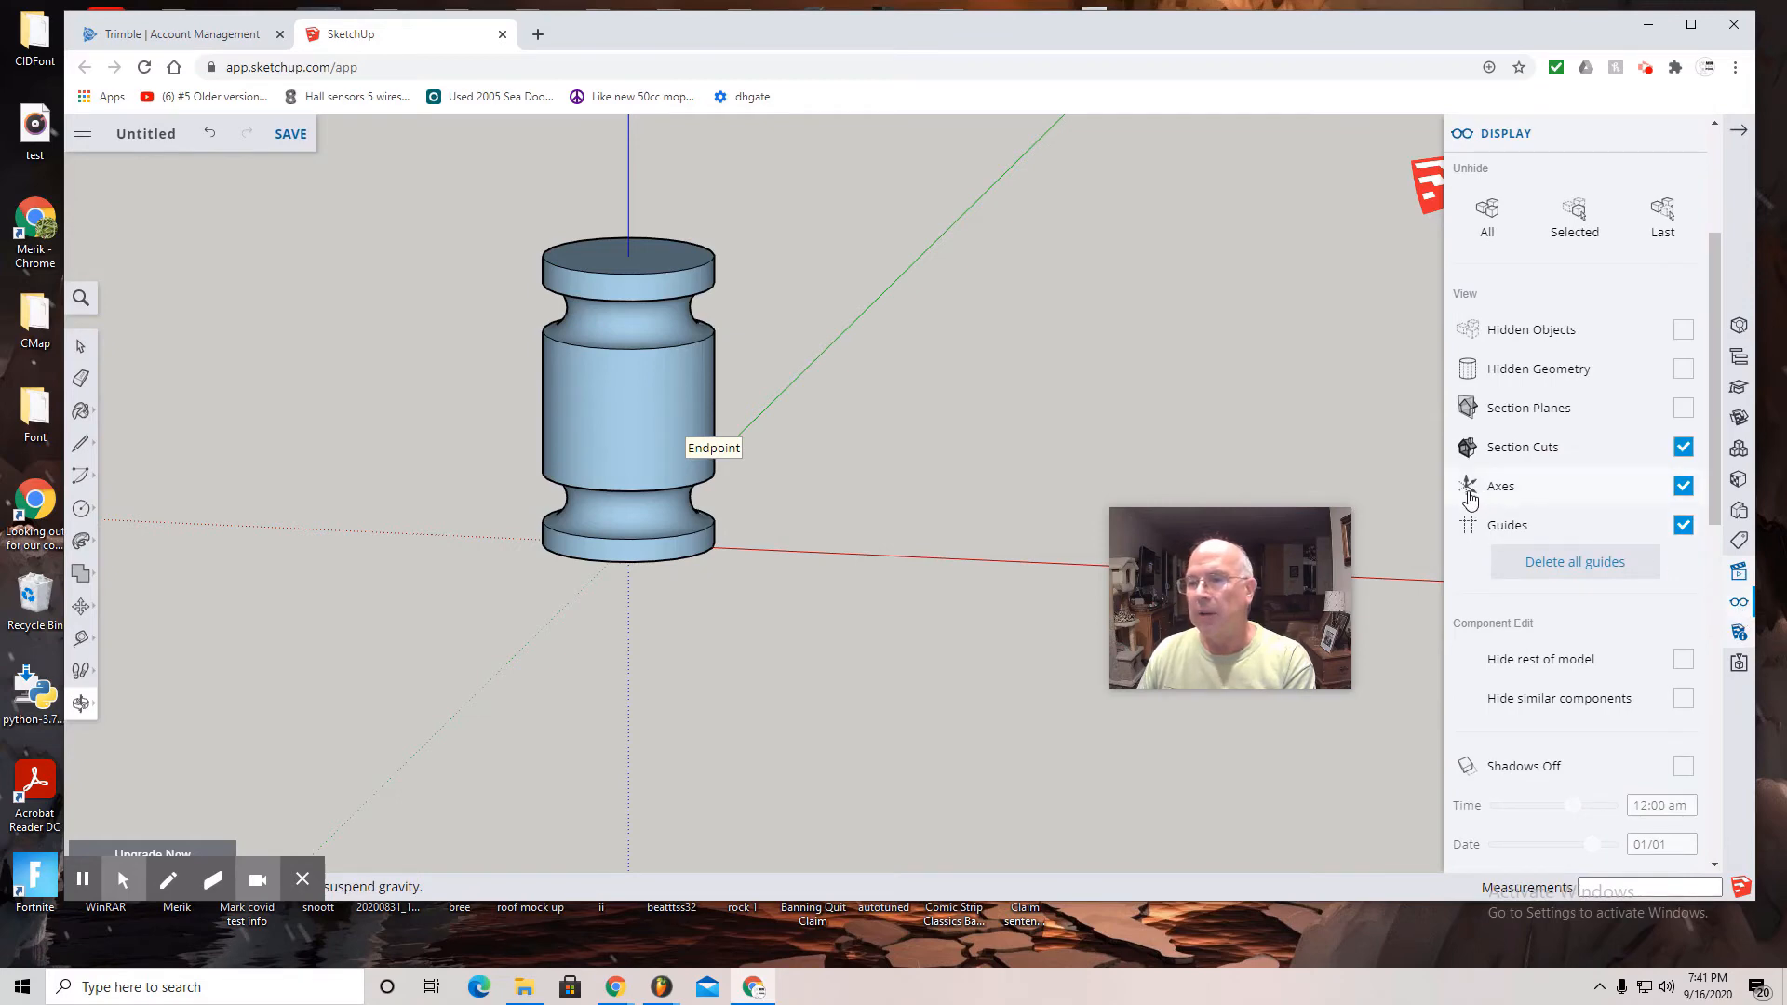
click(1684, 486)
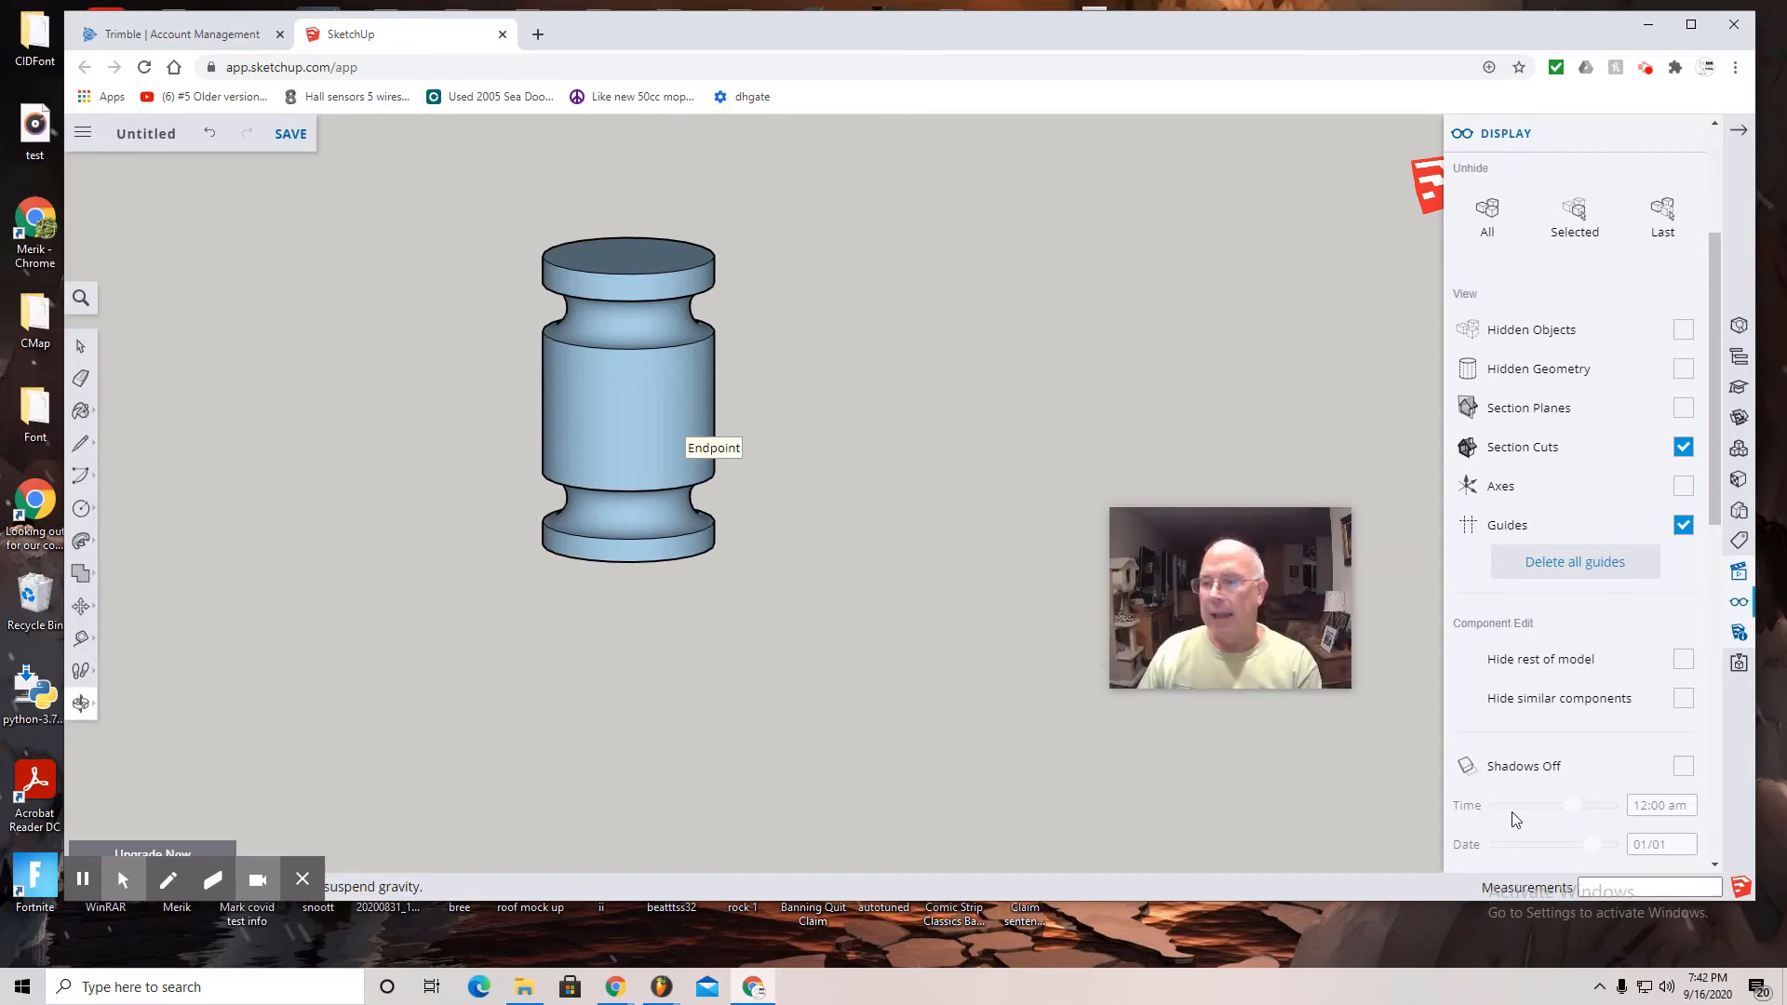
Turn on shadows and adjust their time and date so the shadow falls behind the cylinder to its left.
scroll(1515, 817, down, 1)
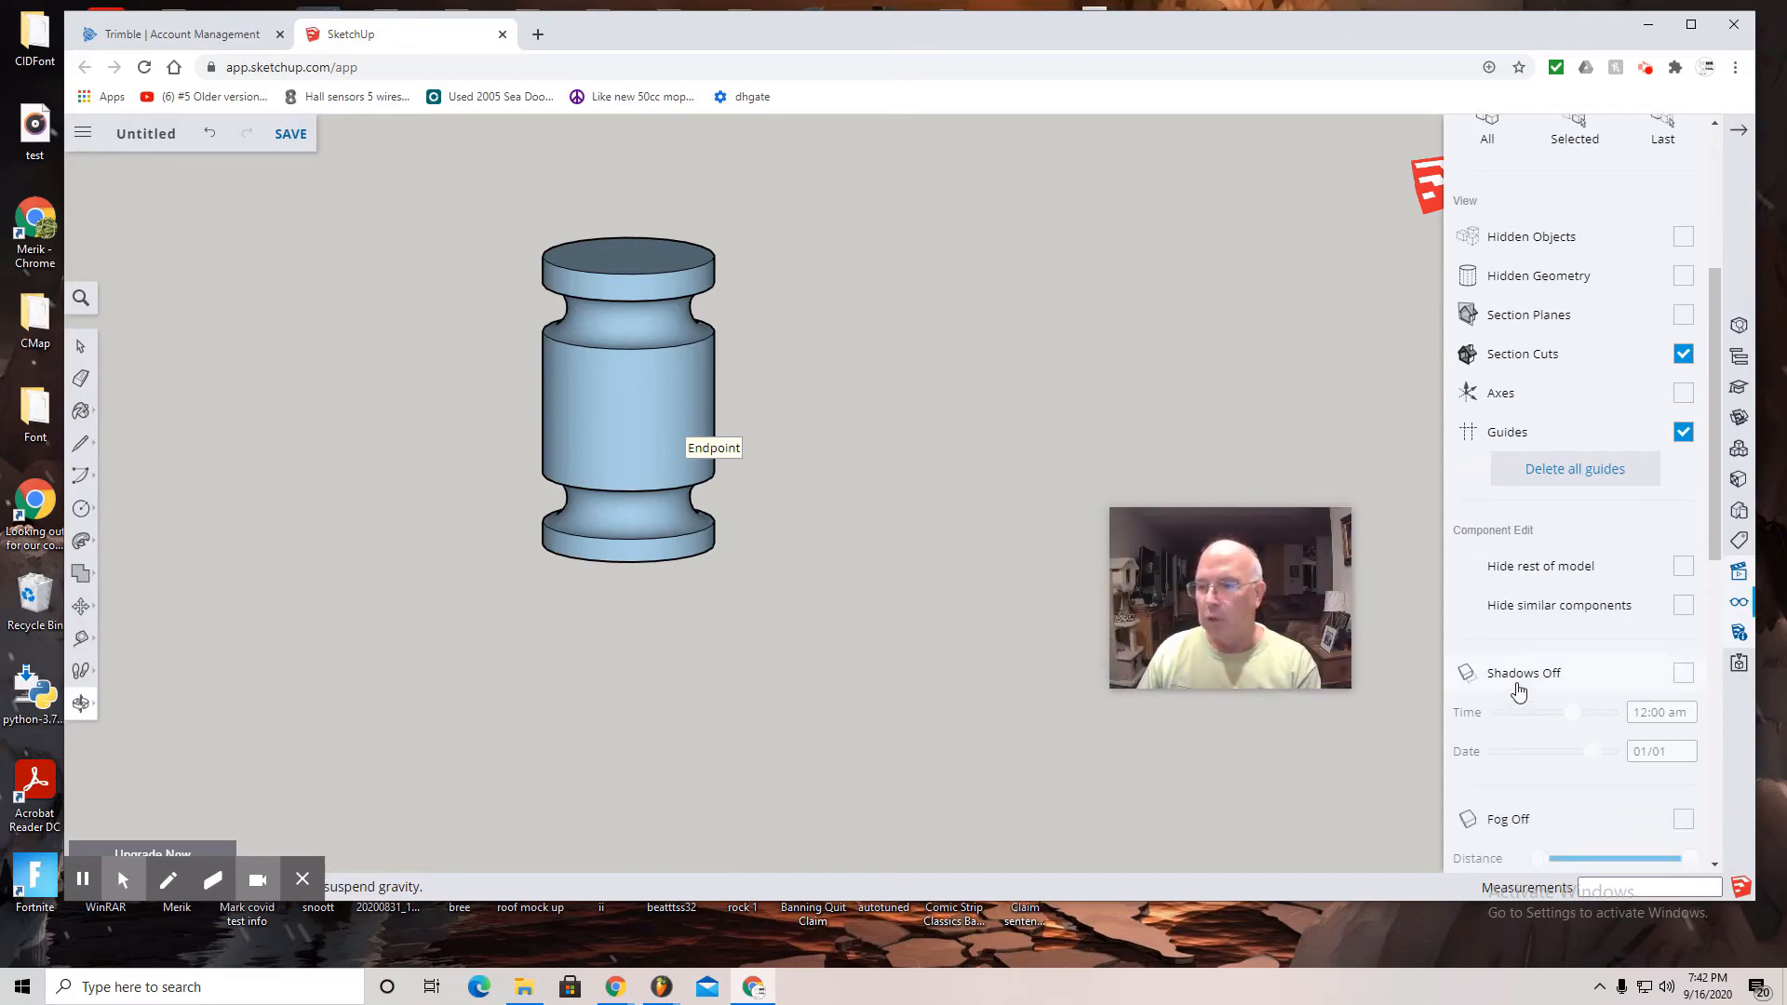
scroll(1519, 690, down, 1)
drag(1717, 480, 1708, 540)
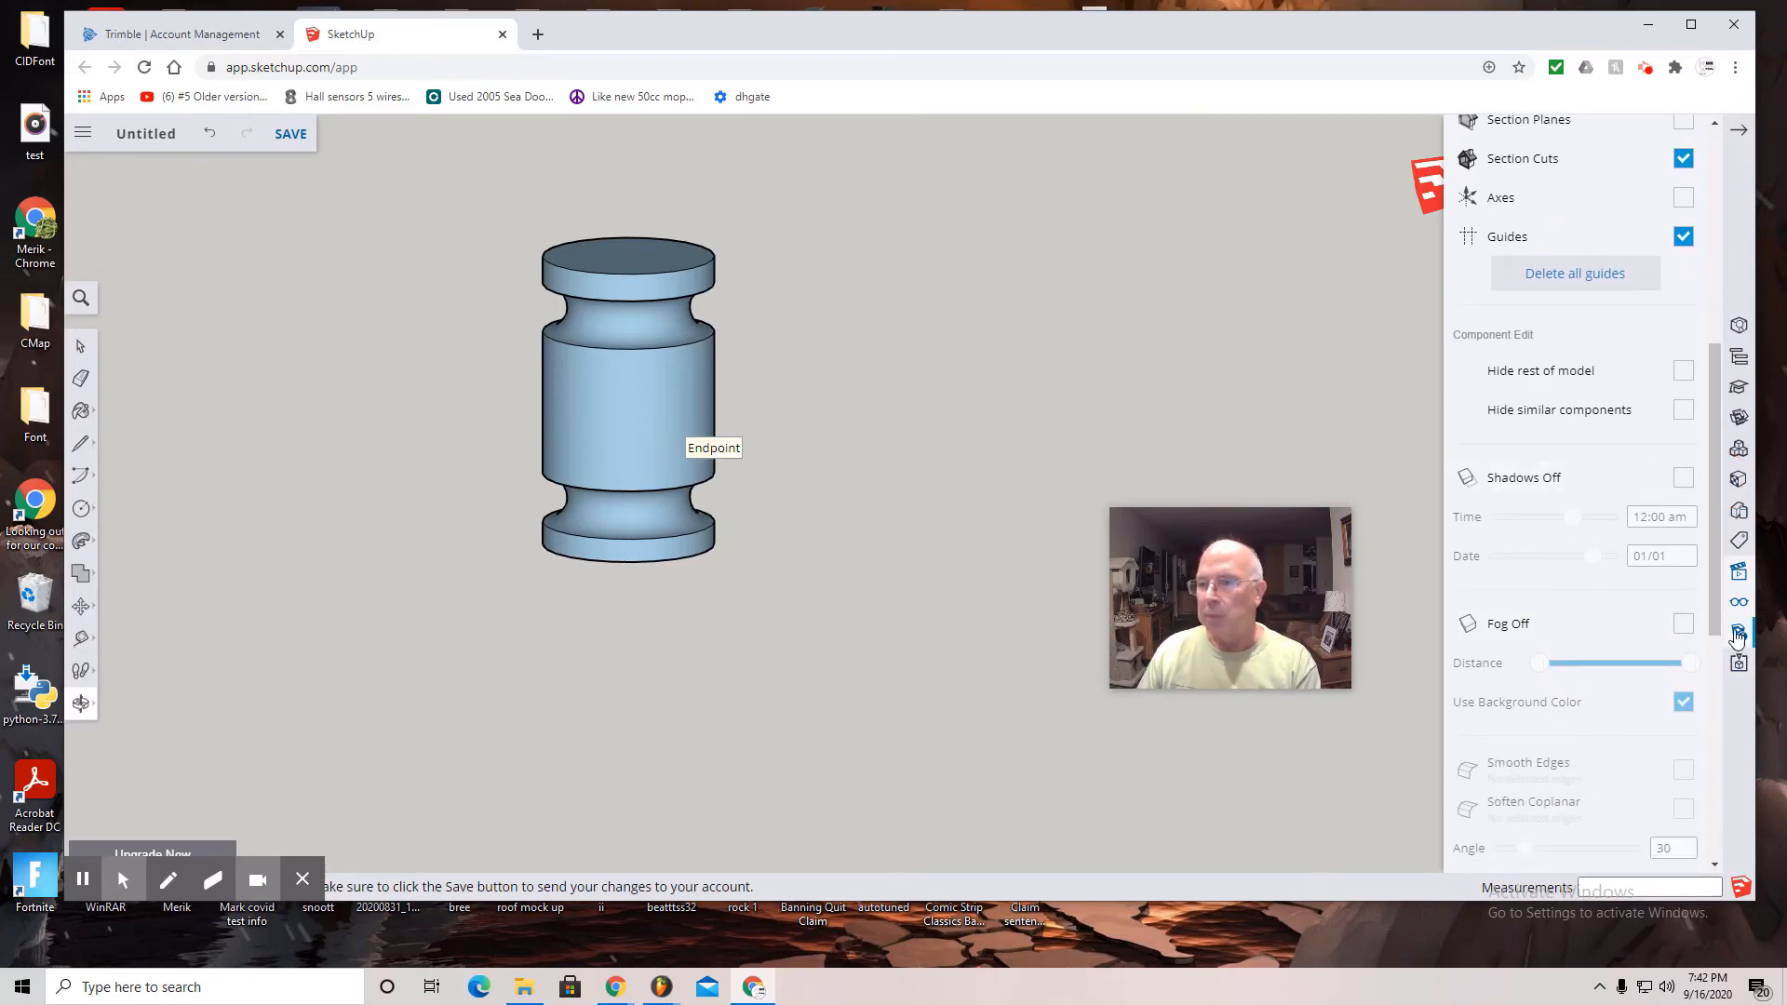
drag(1717, 600, 1716, 562)
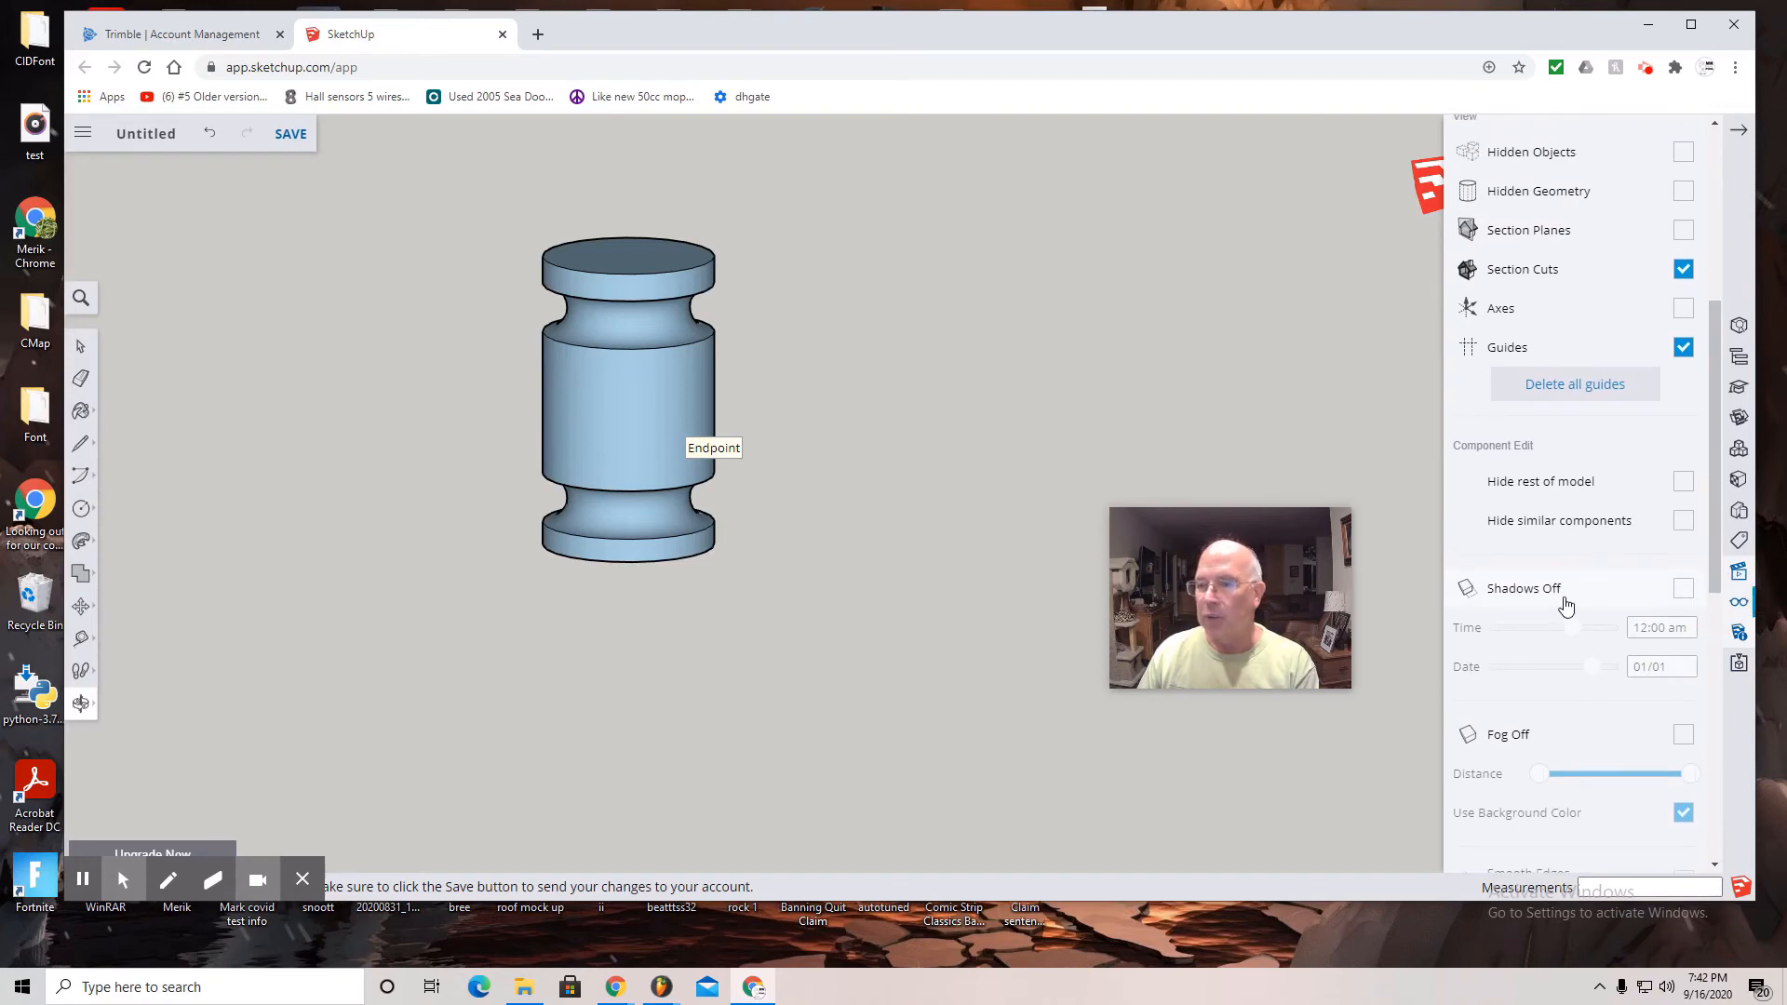
click(1683, 590)
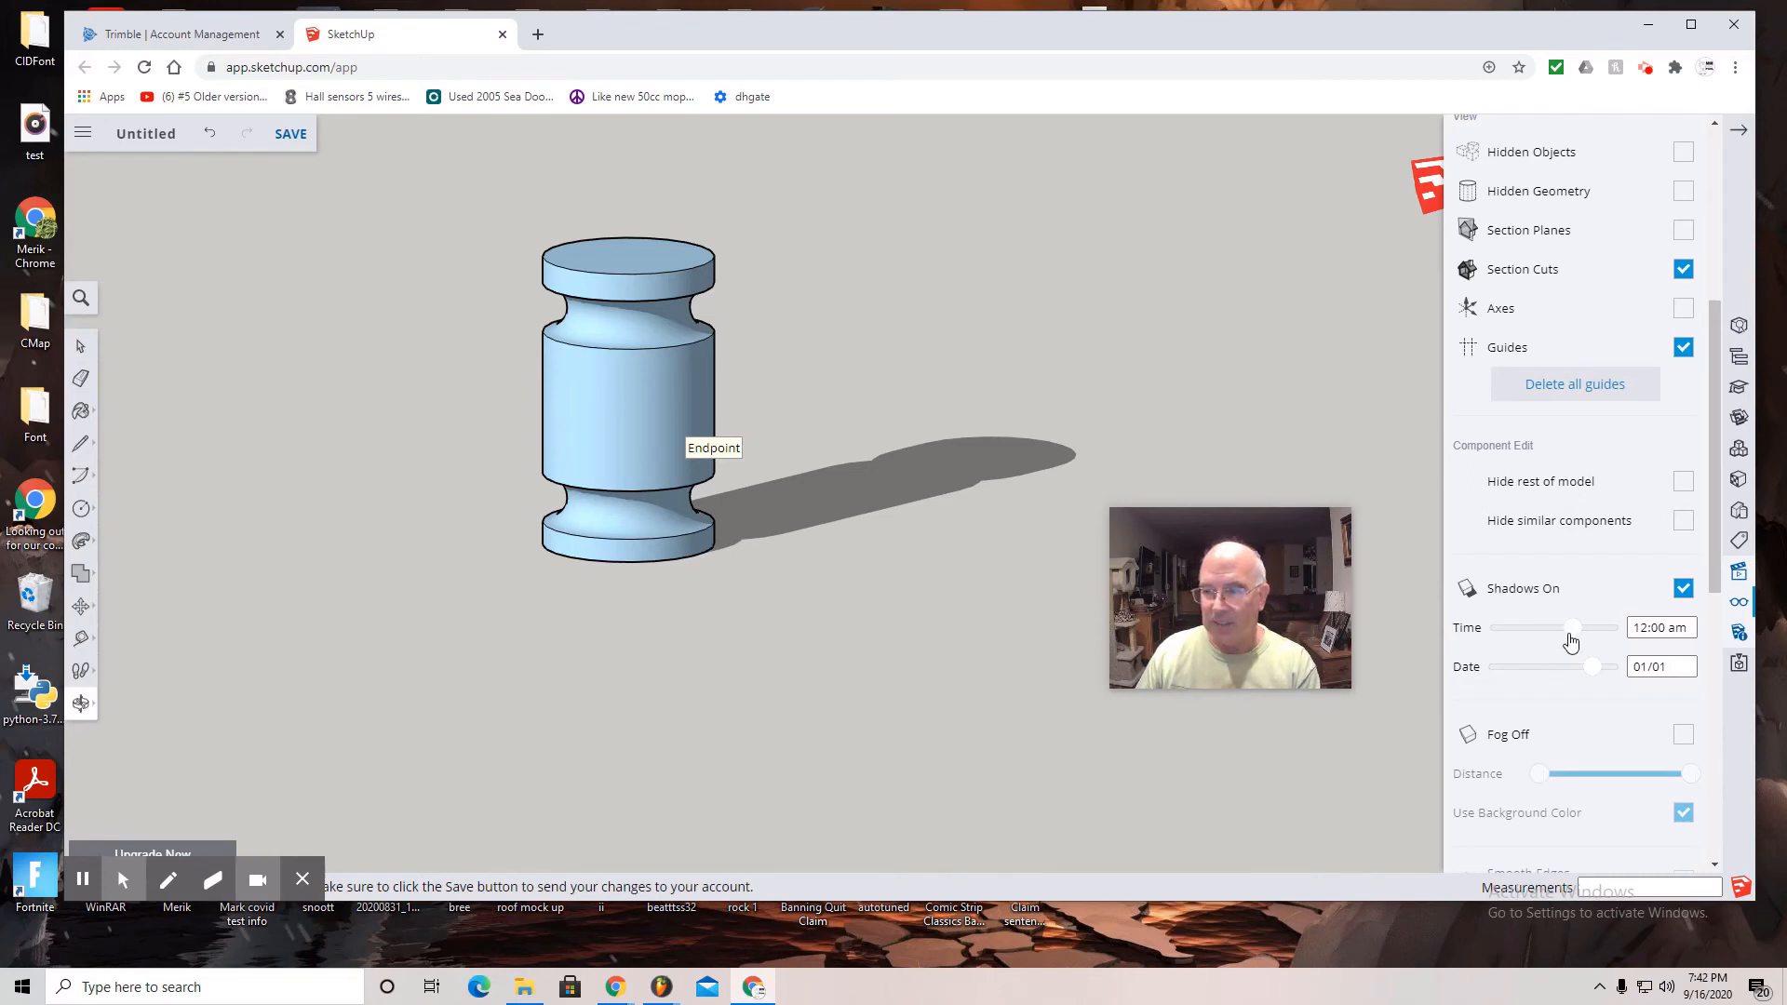
mouse_move(1575, 632)
mouse_down()
mouse_move(1532, 634)
mouse_move(1581, 679)
mouse_up()
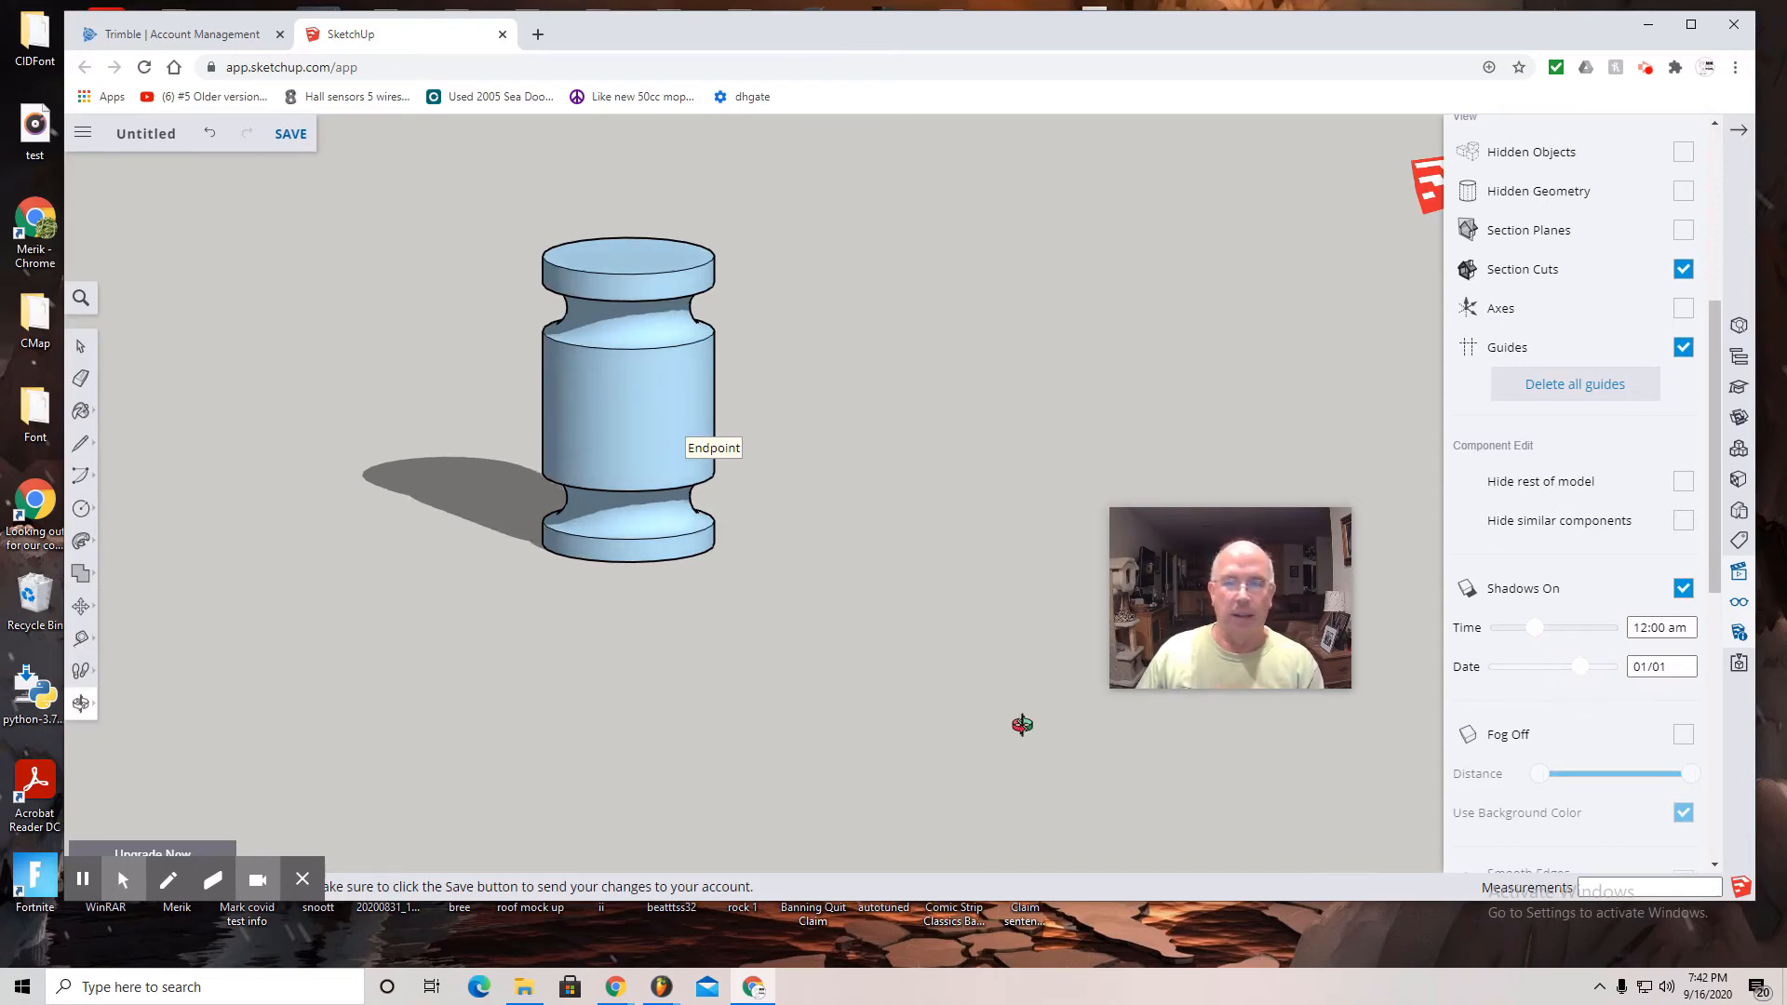
Save the model as Mallet Head in the SketchUp project, overwriting the existing file of that name.
click(290, 135)
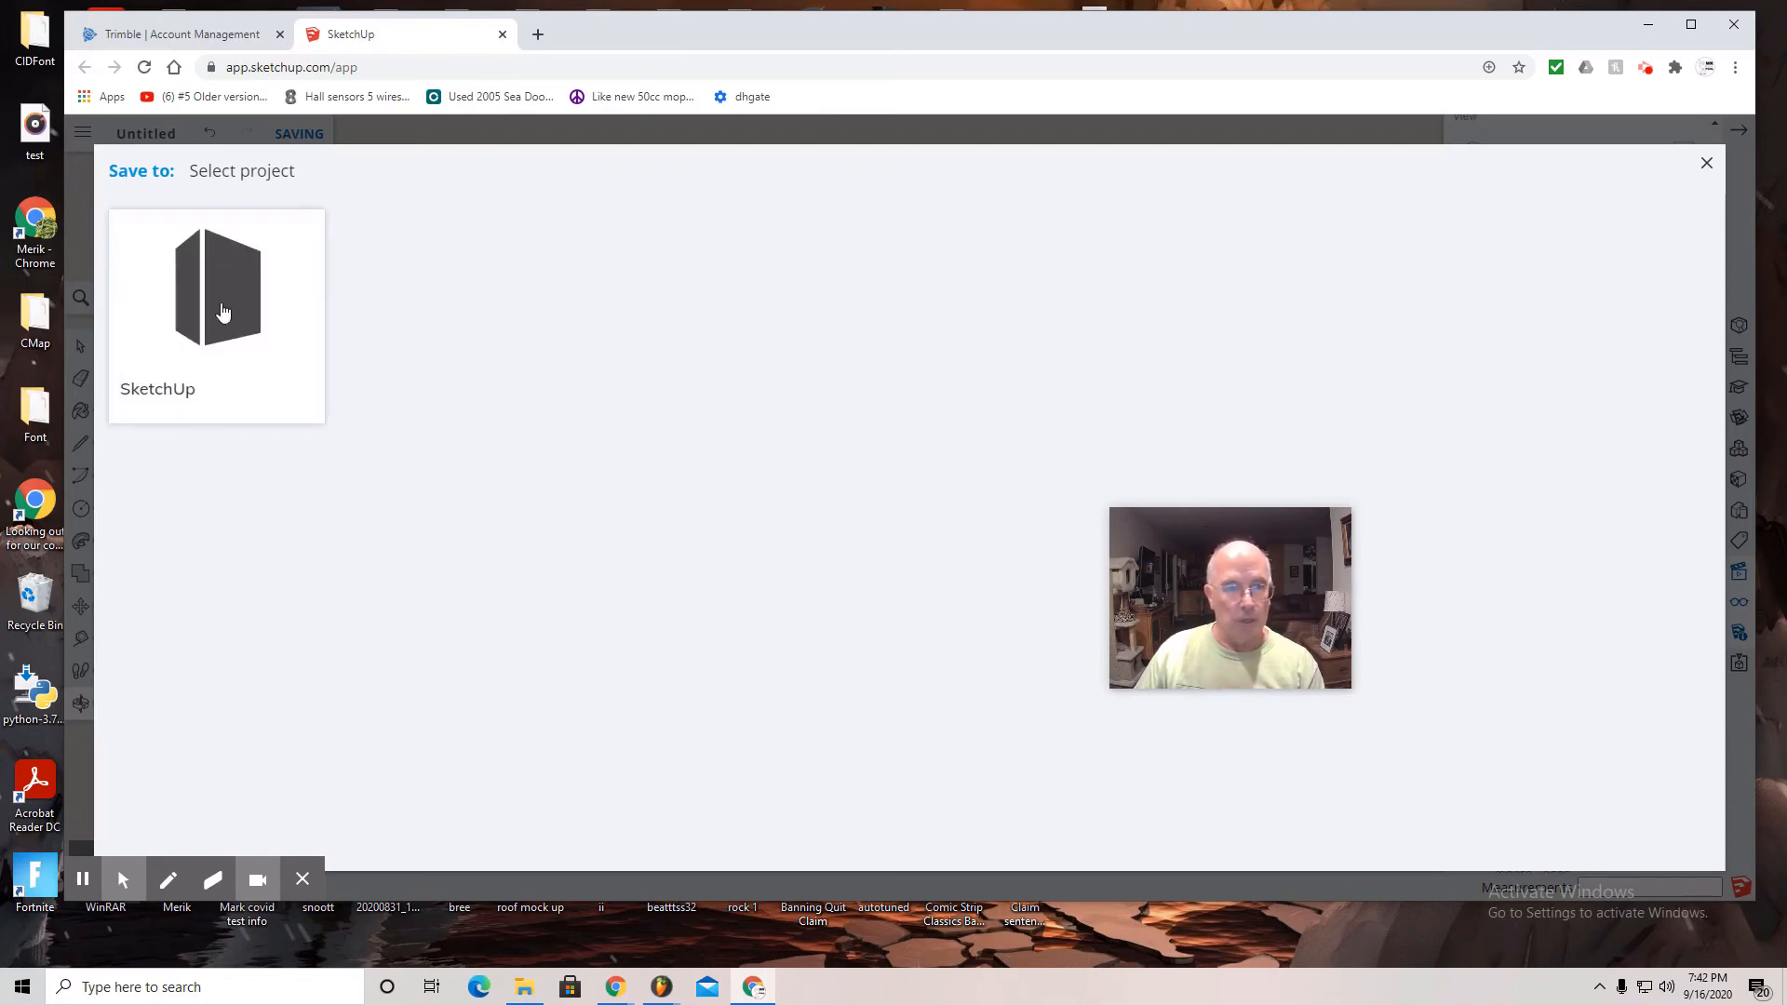
click(224, 311)
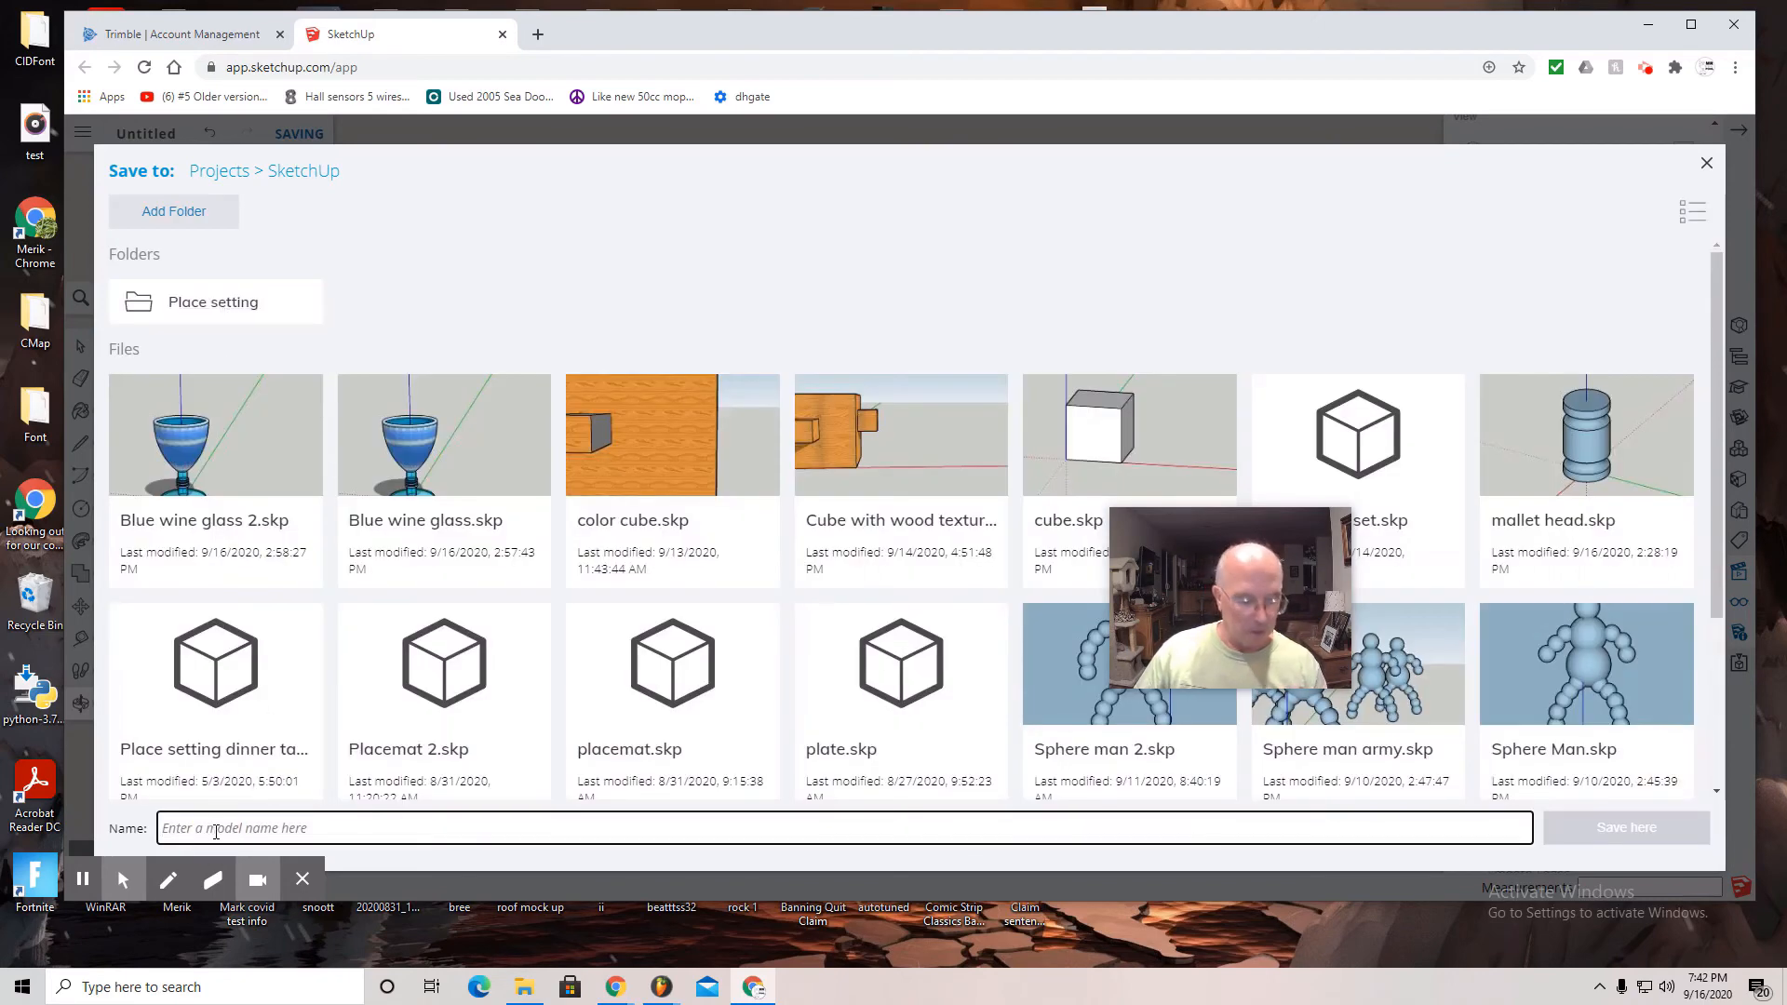
text(Ma)
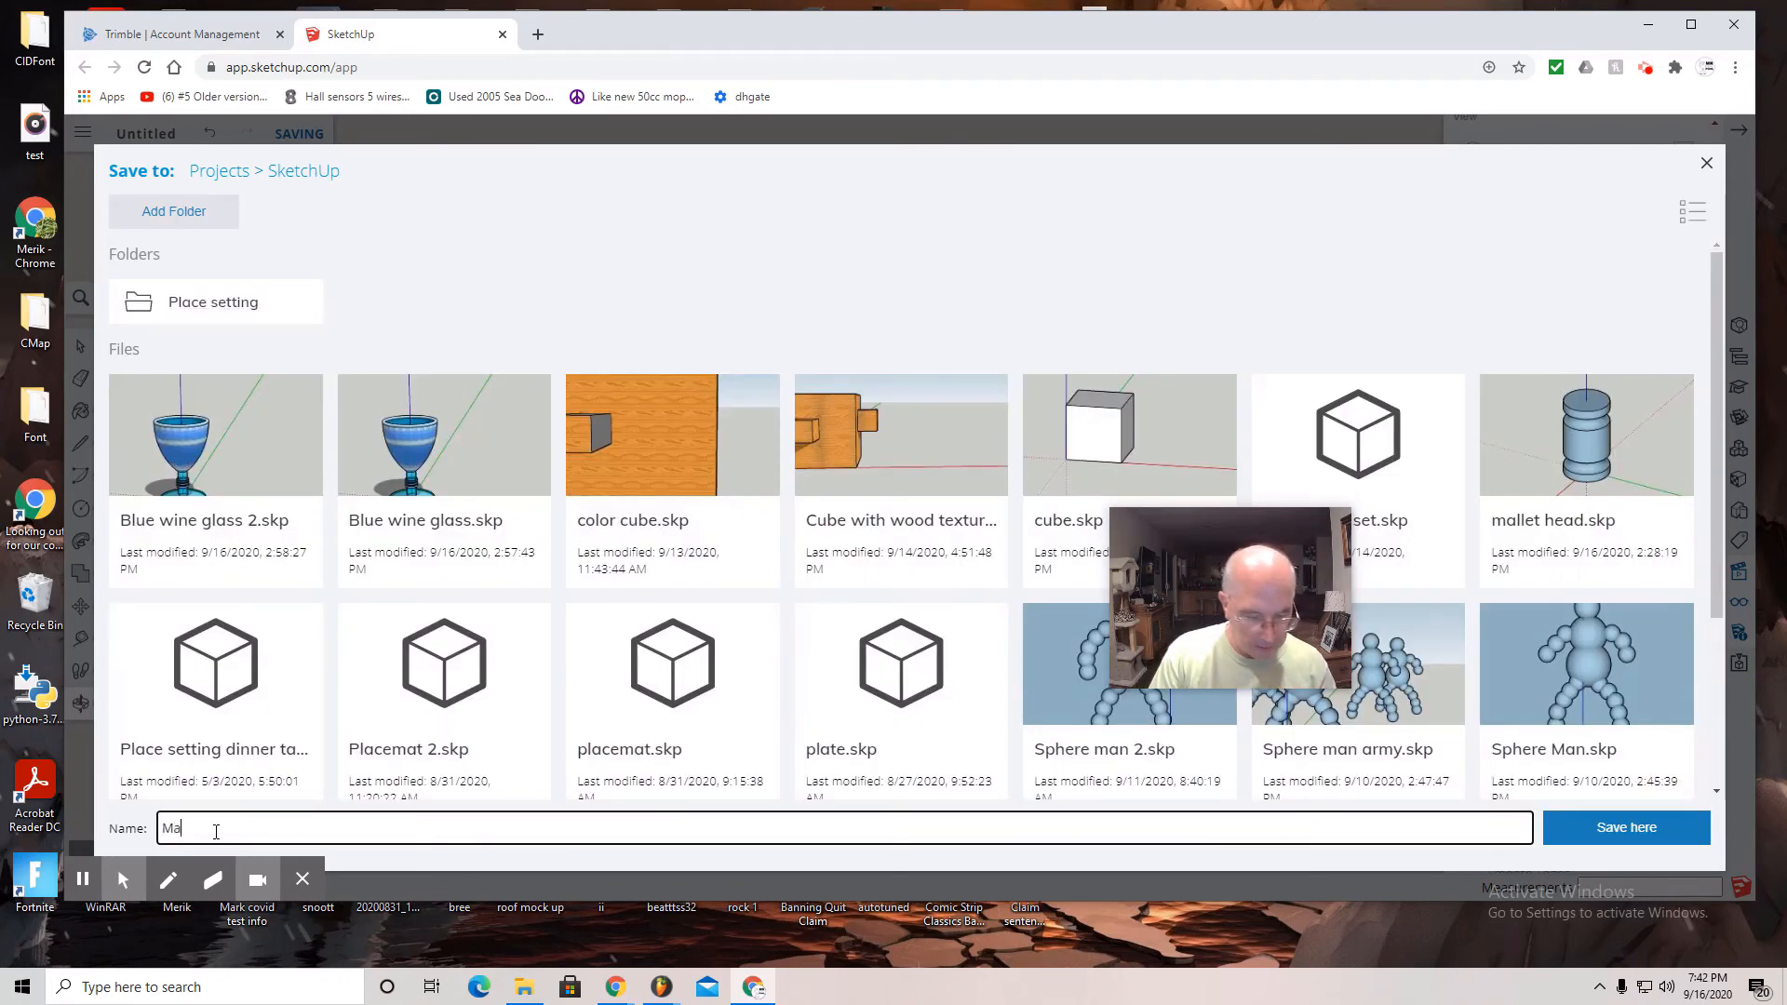
text(llet)
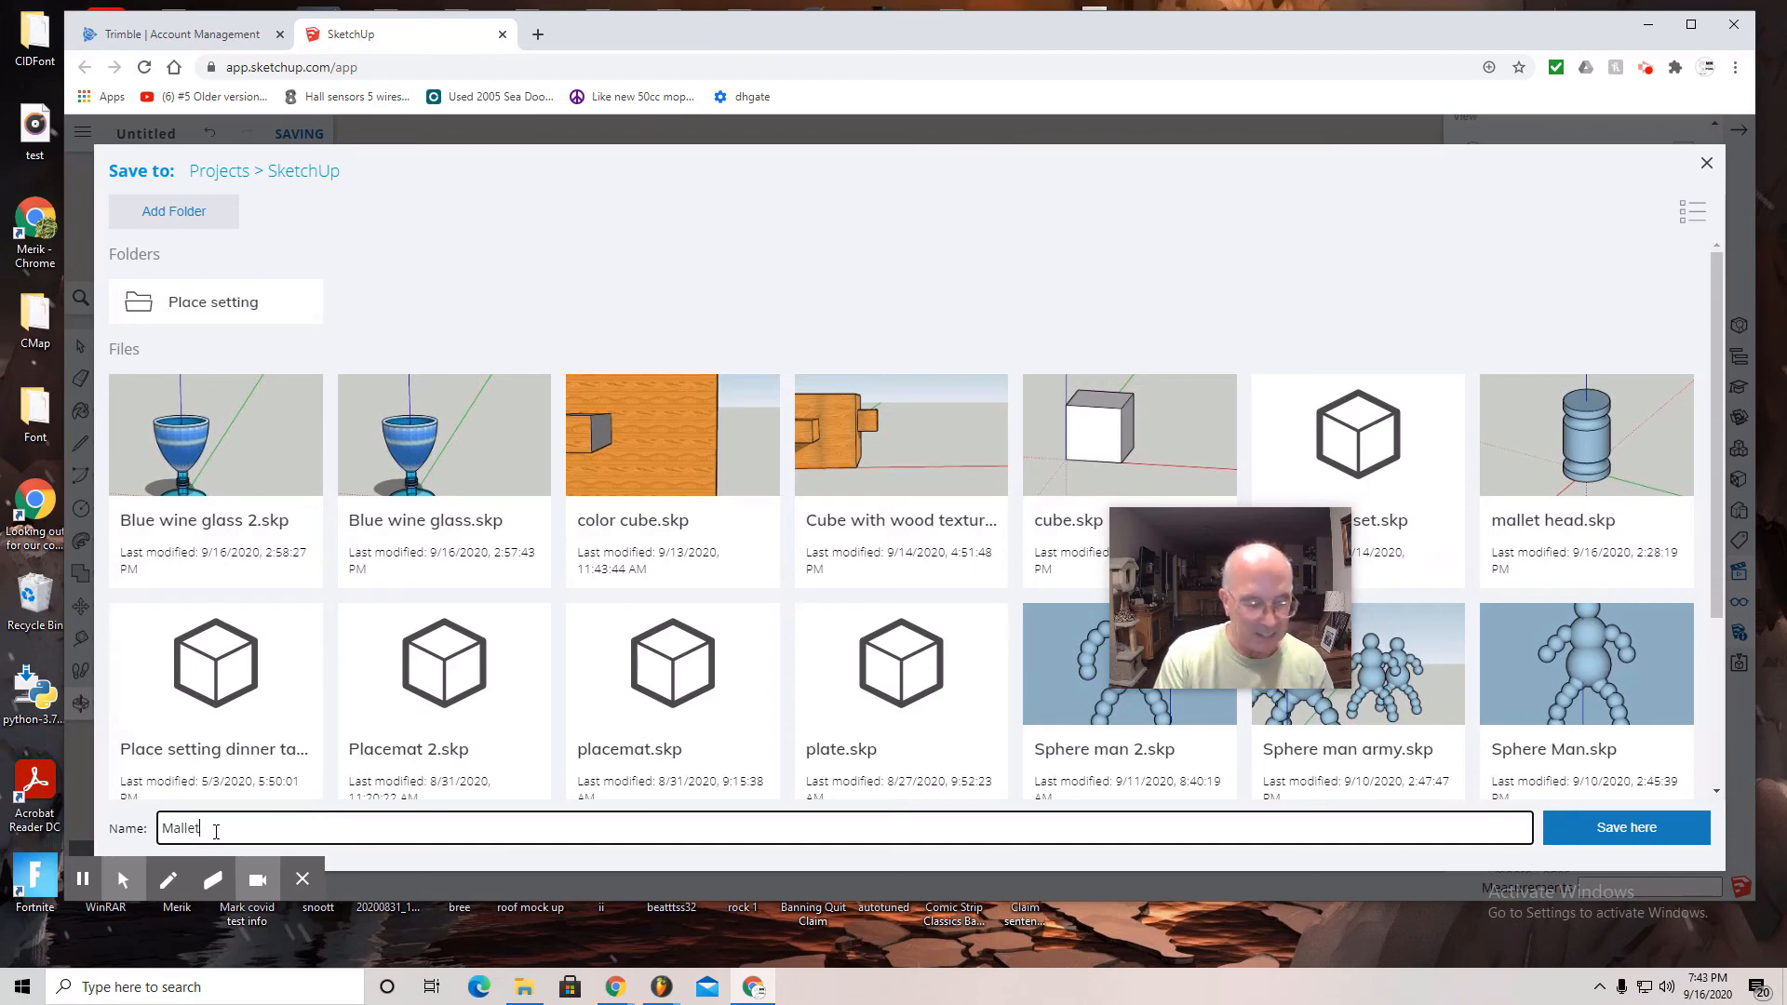
text( Head)
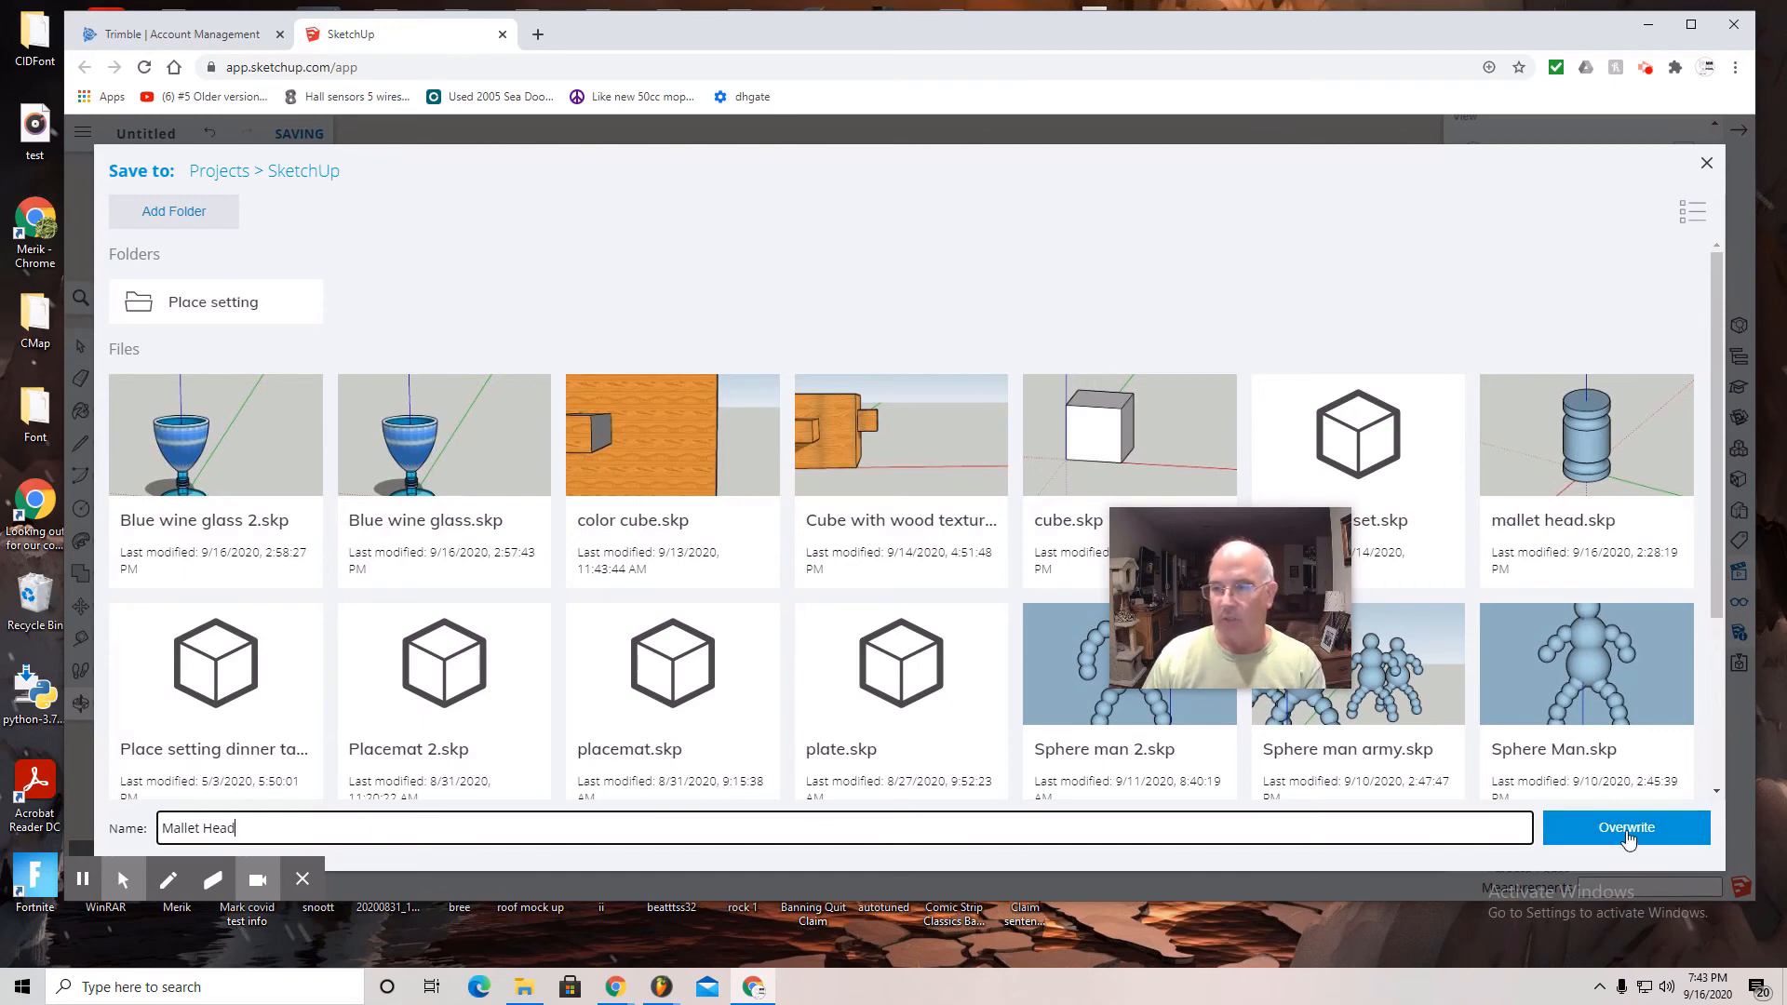
click(1627, 838)
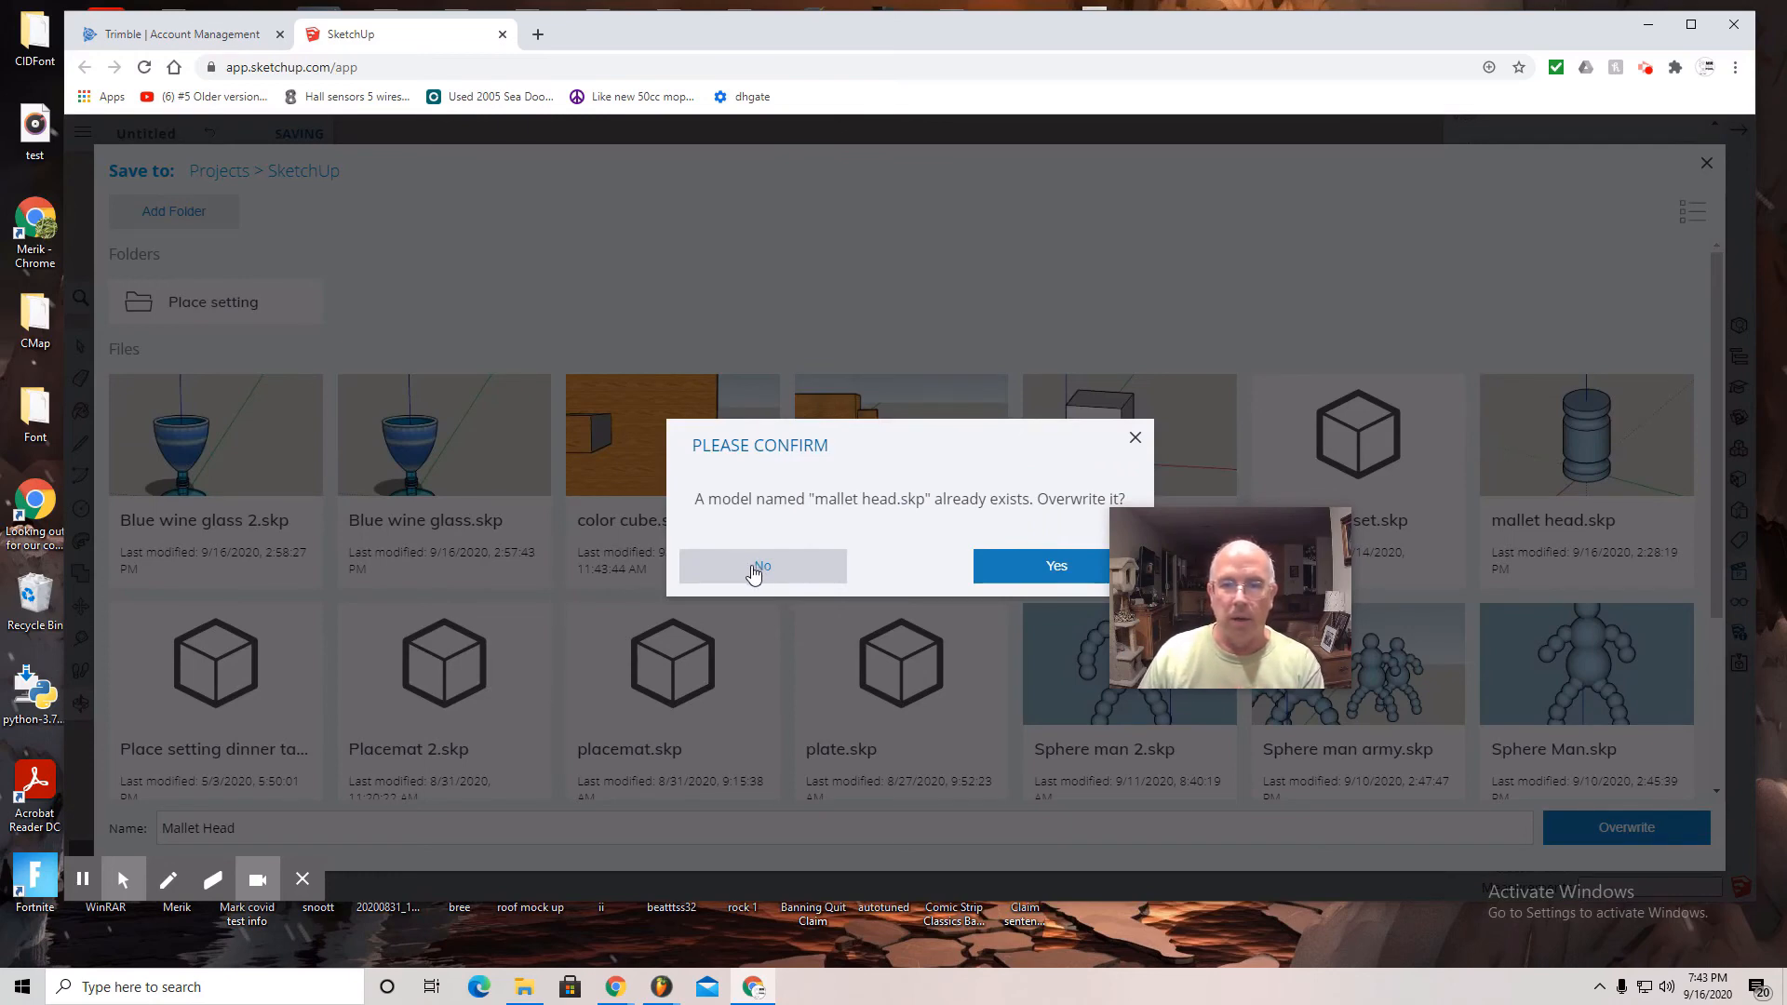
click(1056, 570)
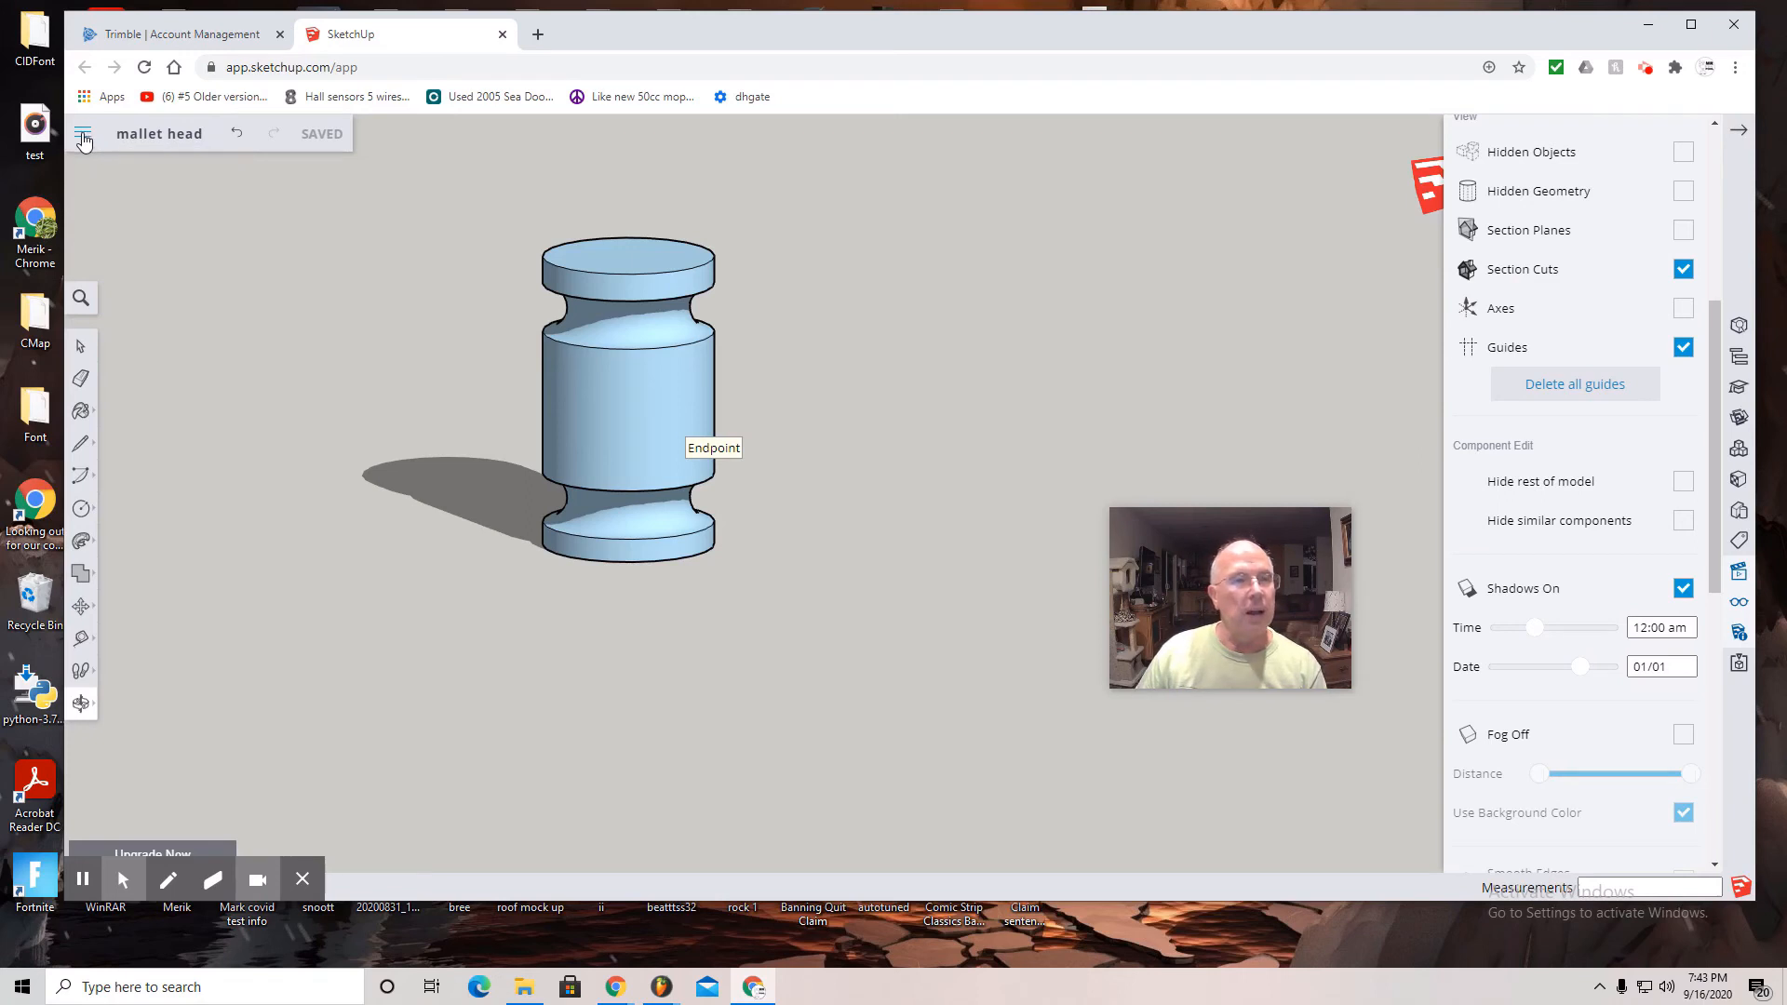
Export the current view of the mallet head as a PNG image with its background kept.
click(82, 136)
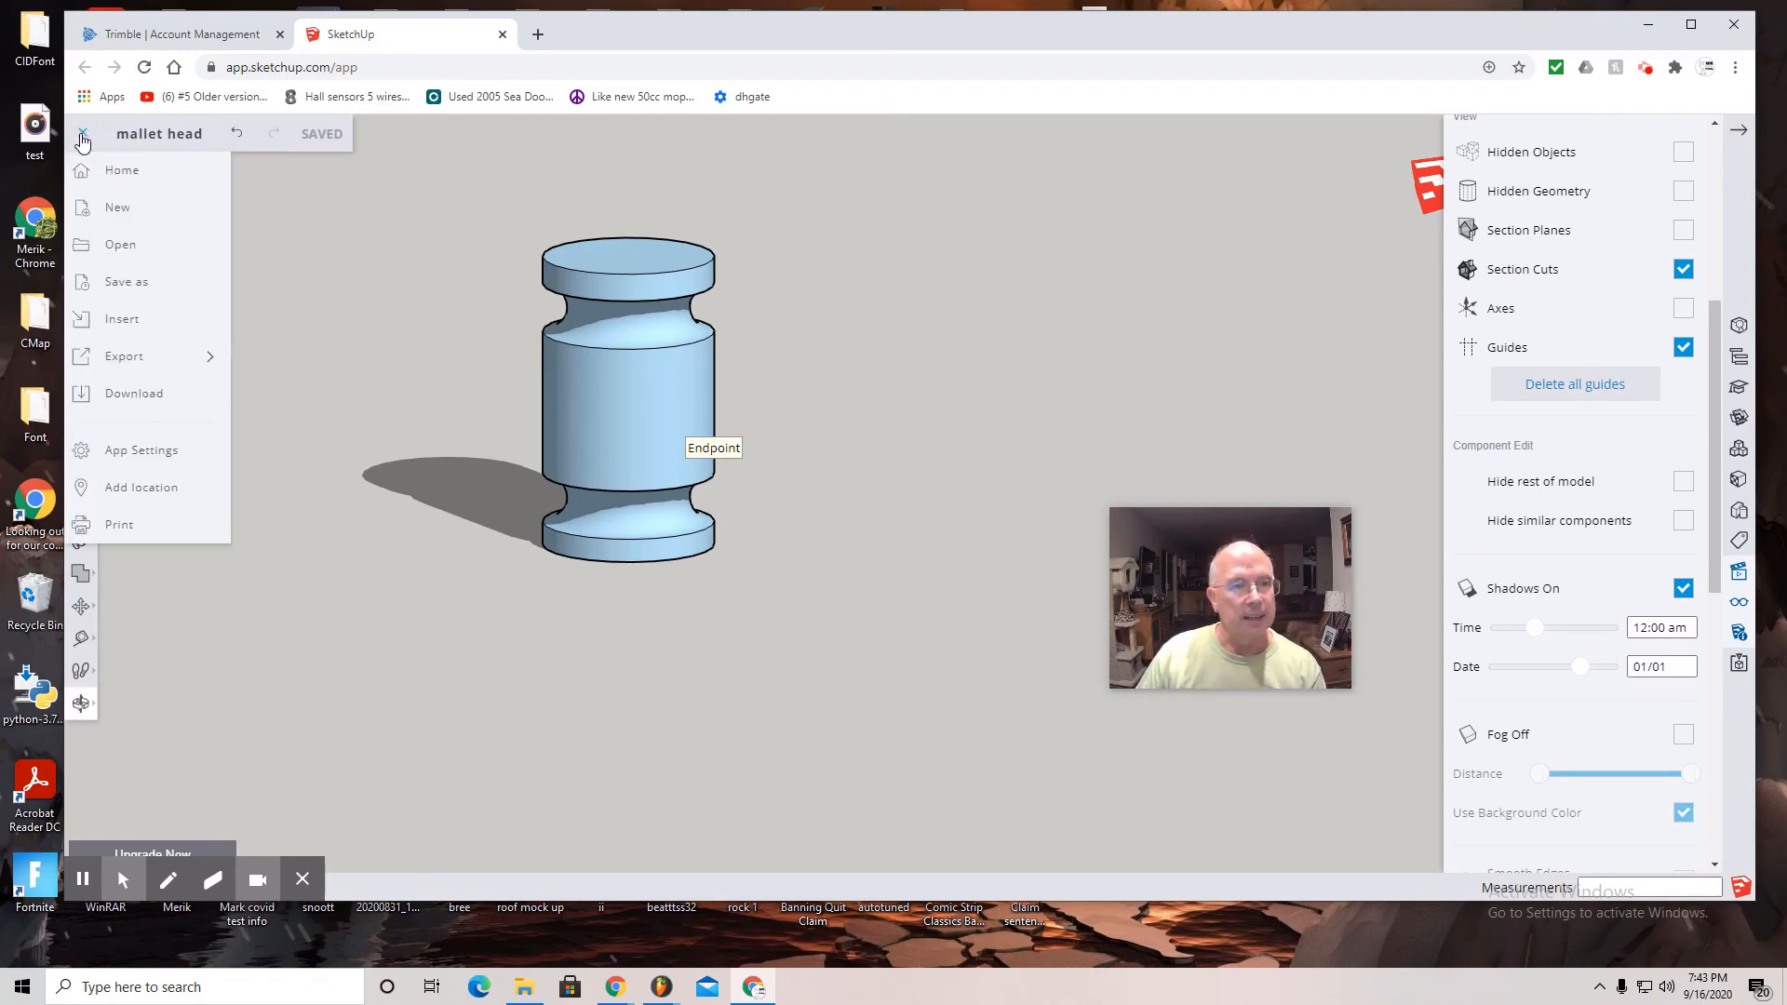
mouse_move(144, 365)
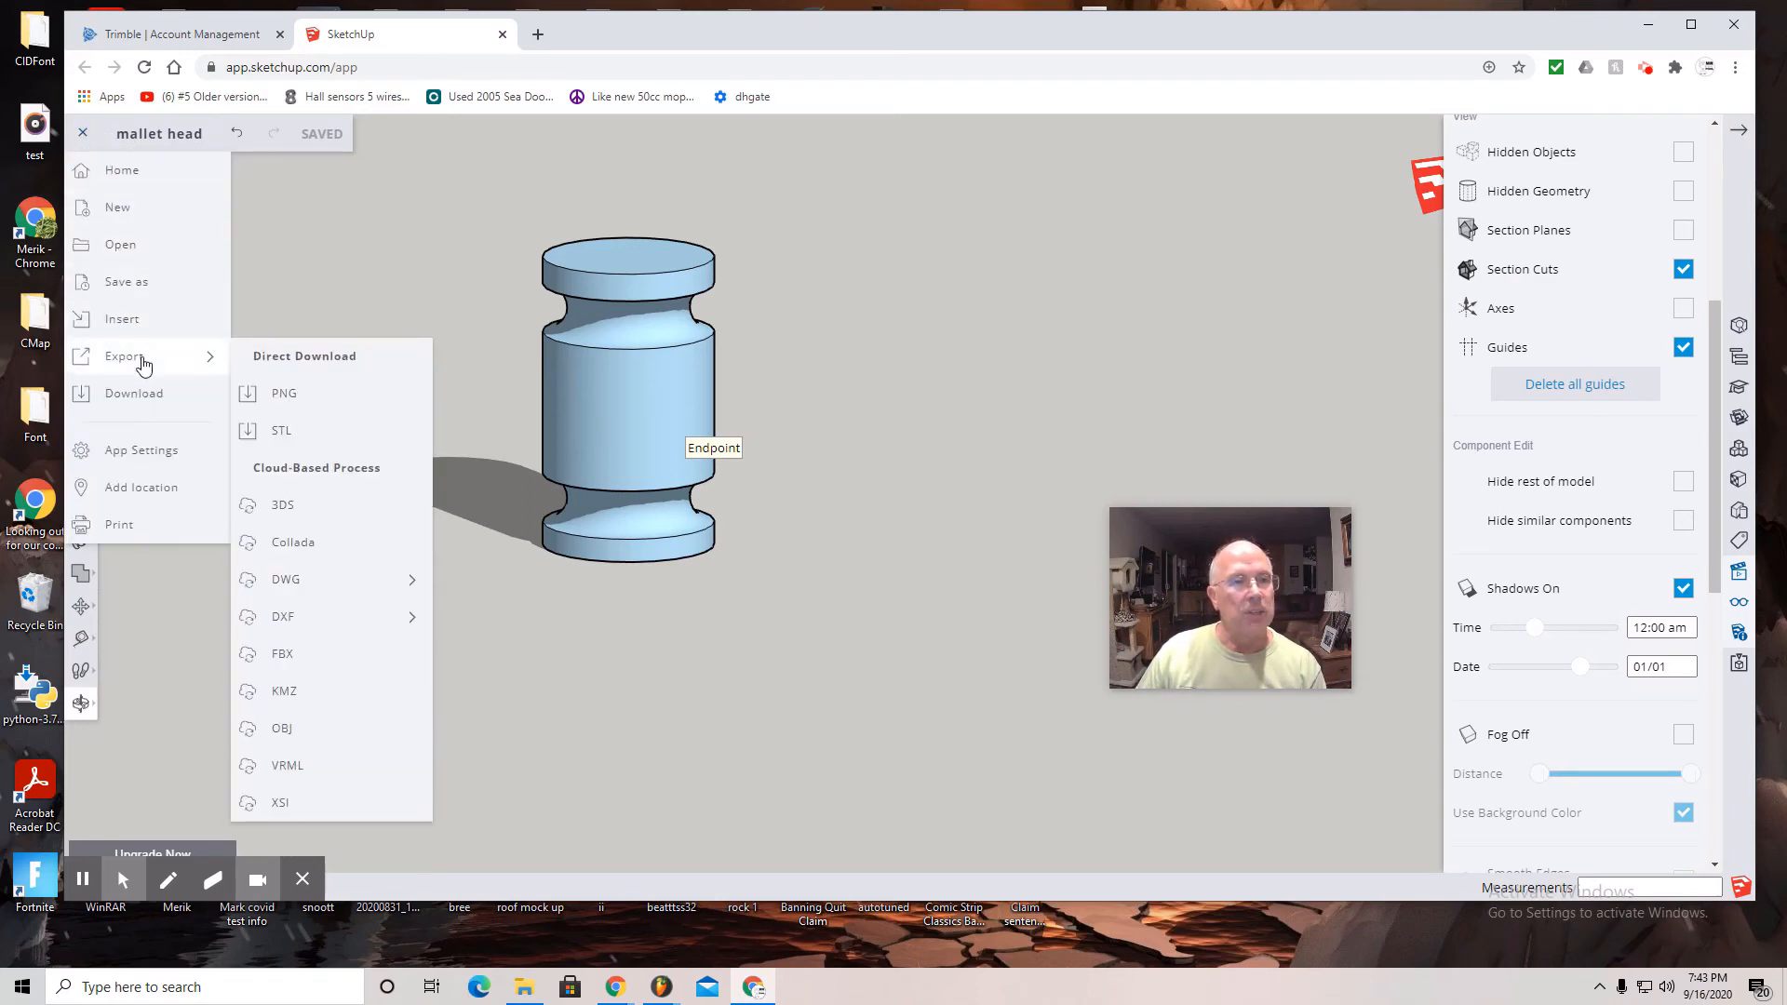
click(281, 394)
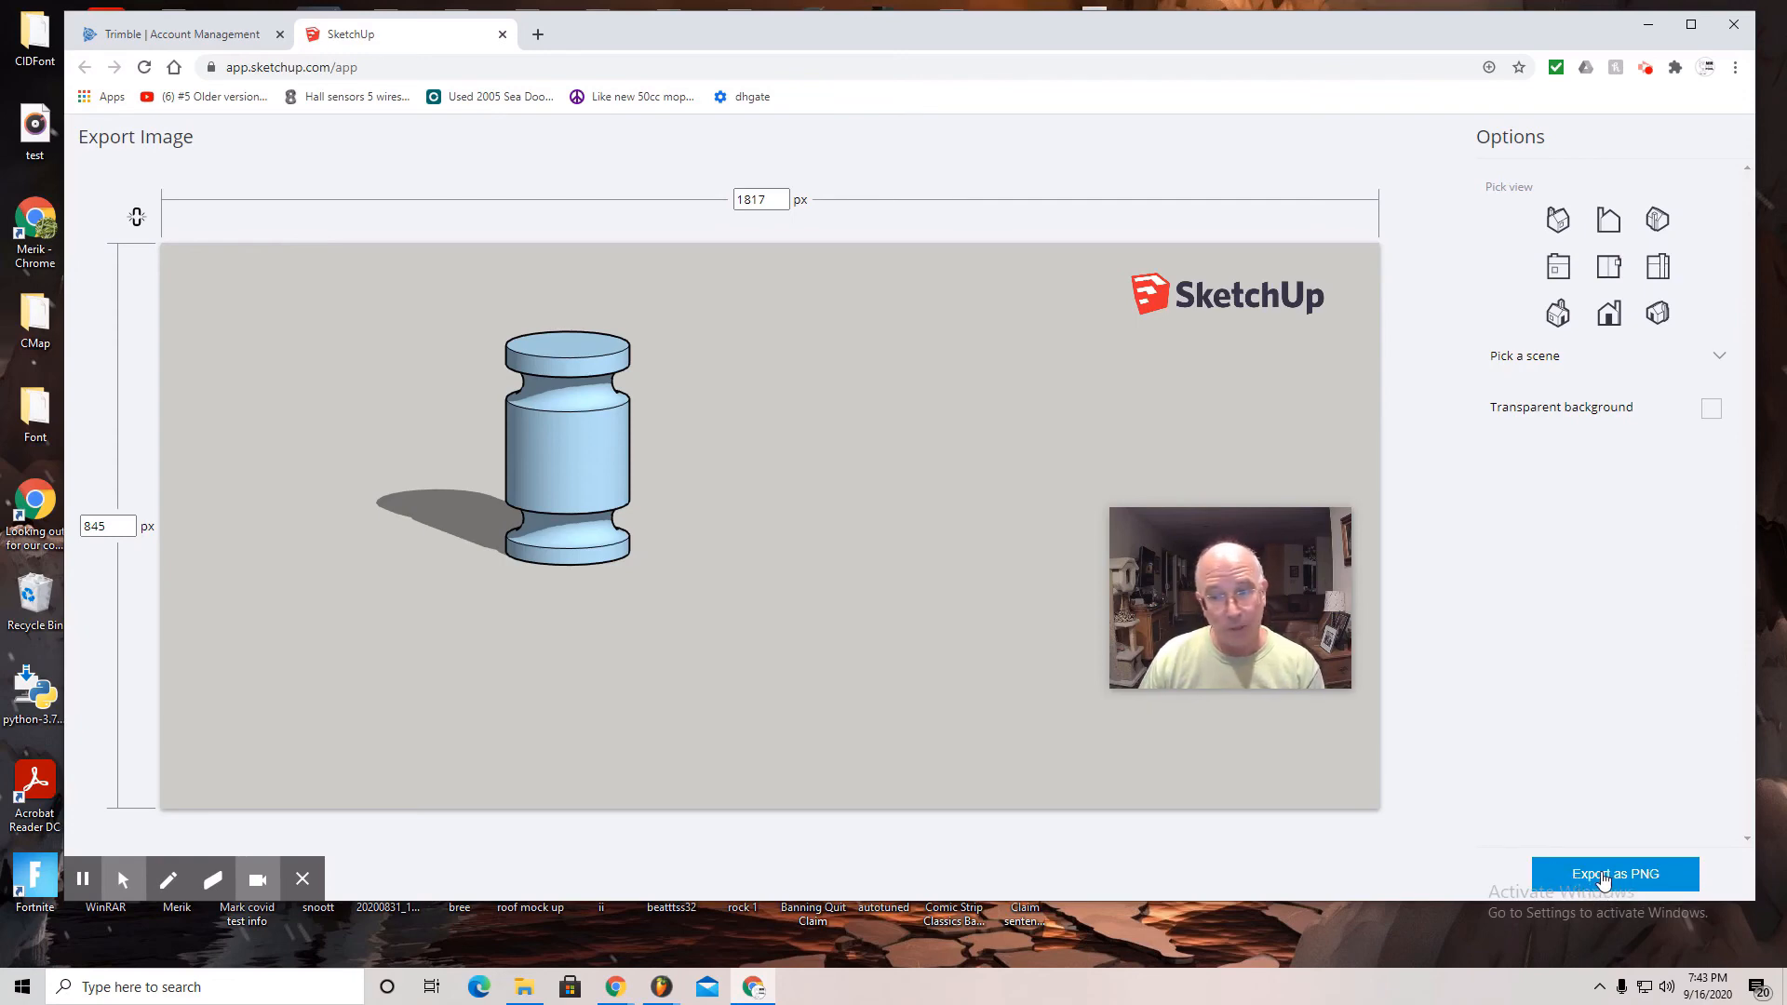
click(1602, 880)
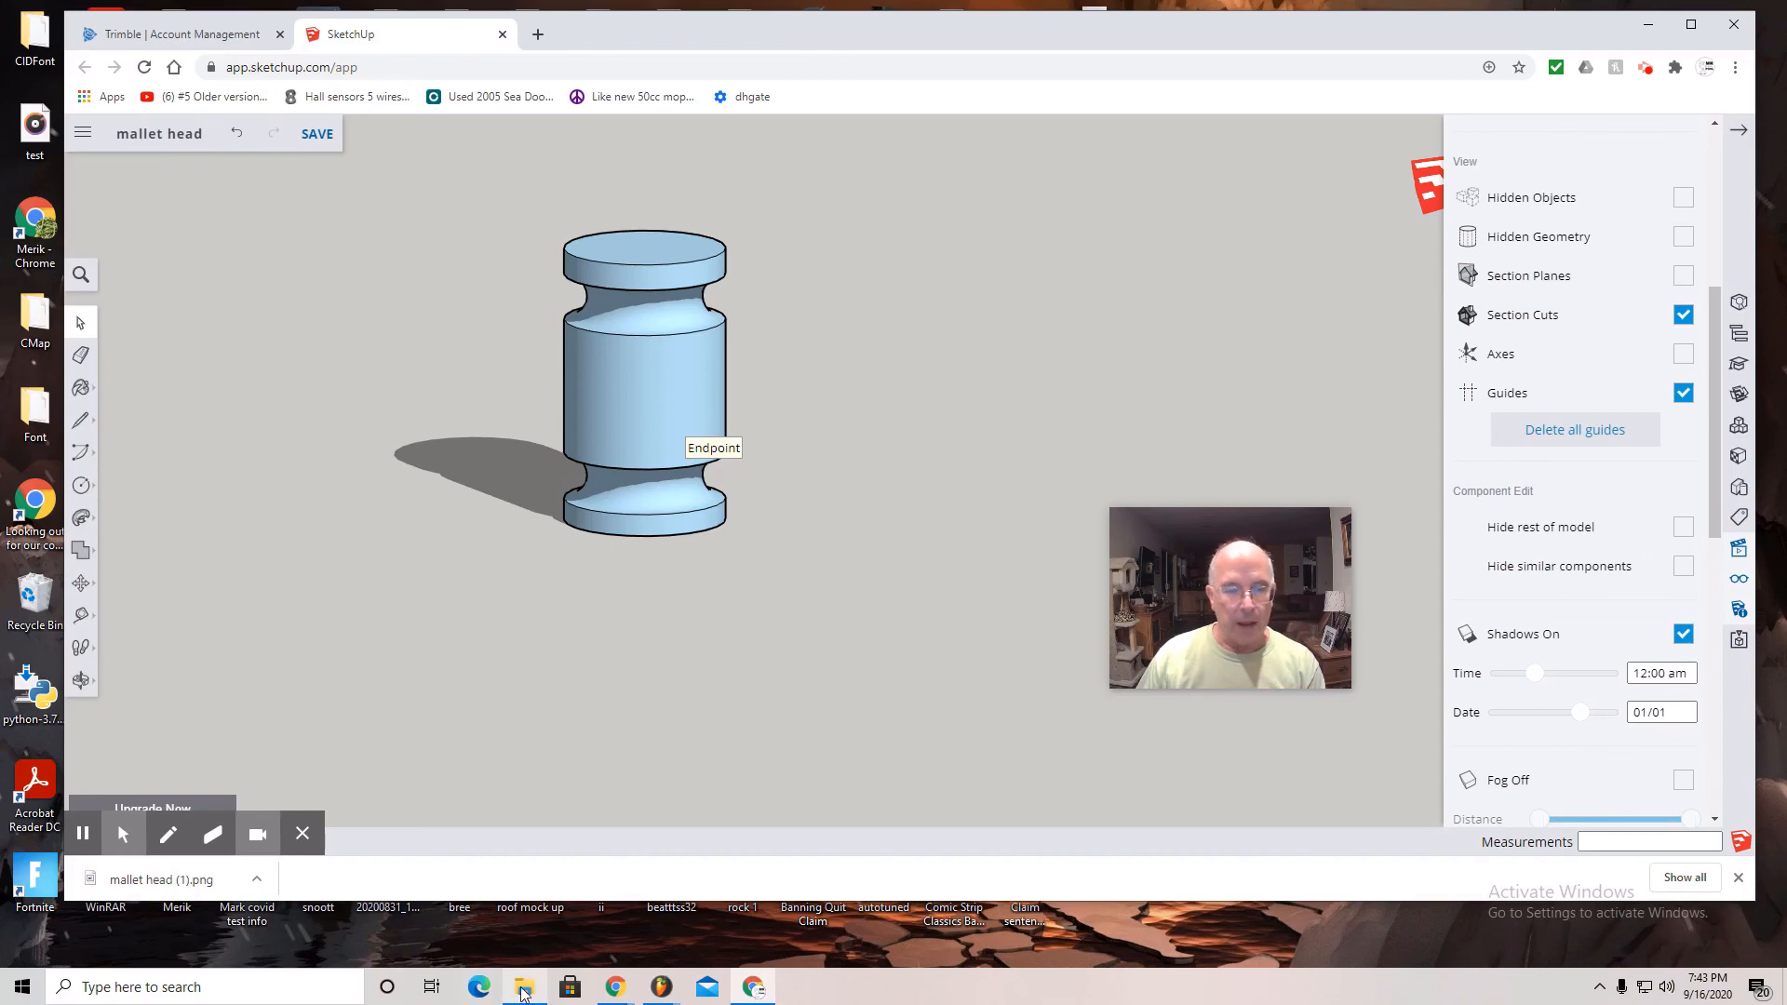
Switch to File Explorer, open mallet head (1) from the Downloads folder in Paint, and show the whole exported image at 50% zoom.
mouse_move(524, 993)
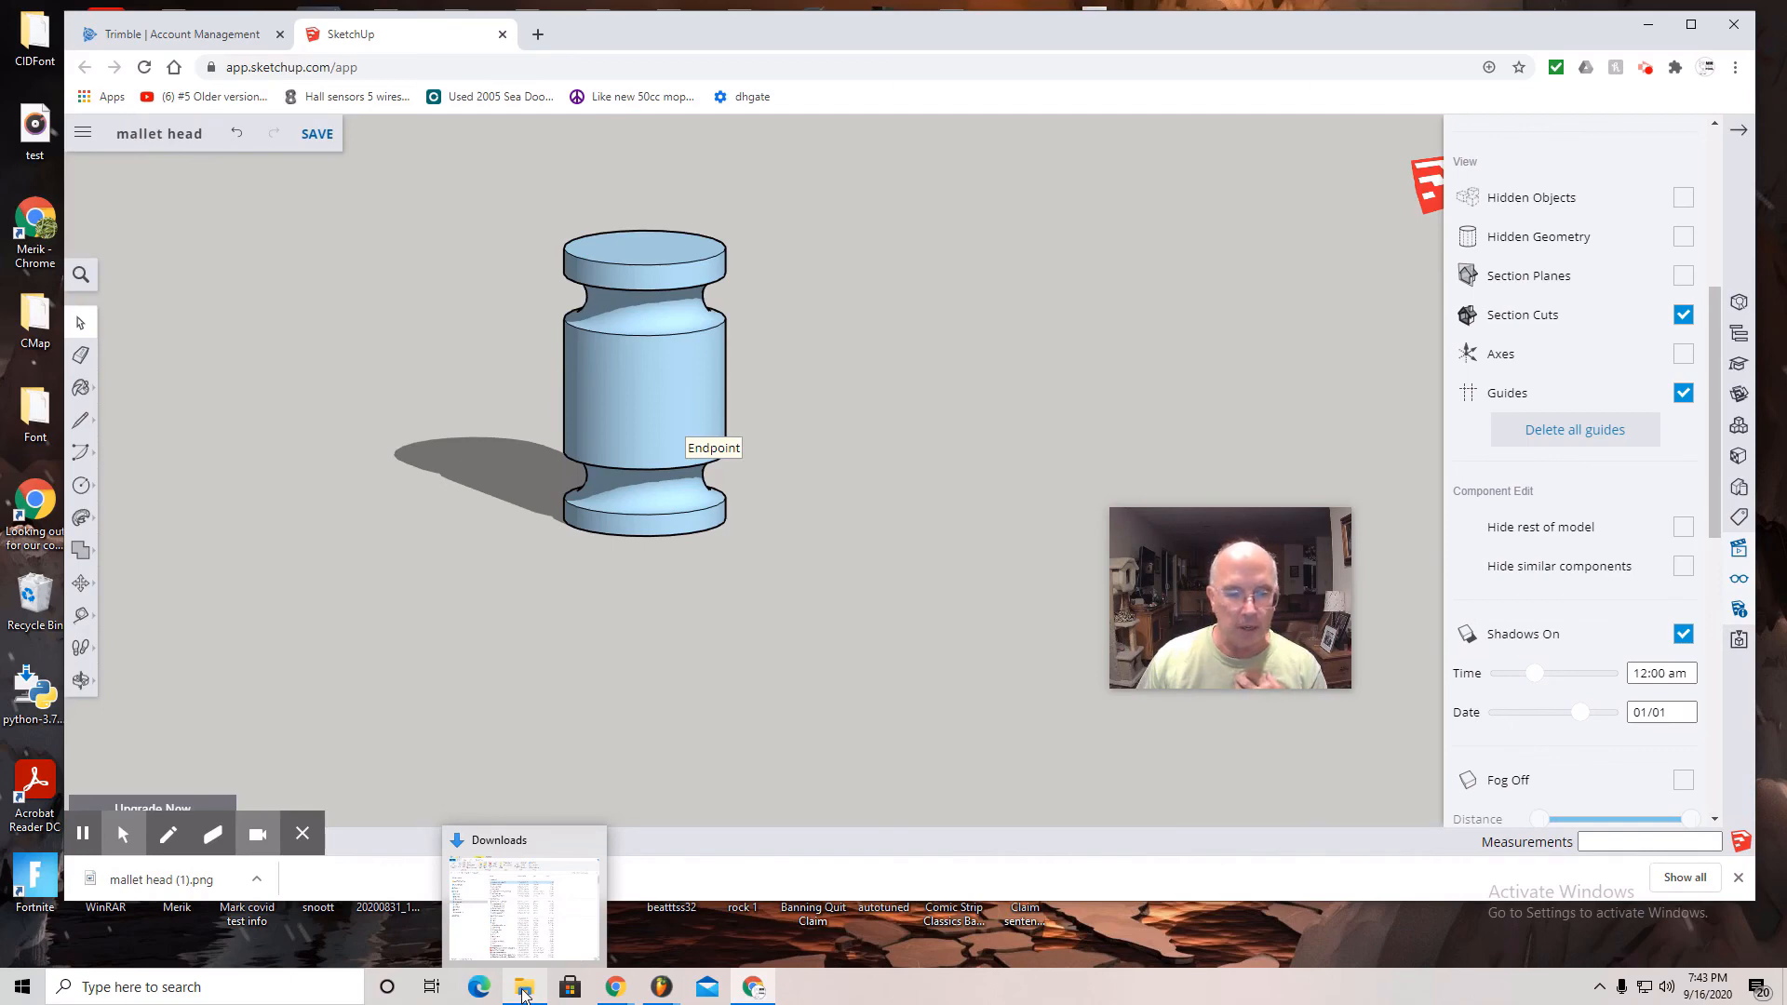
click(523, 992)
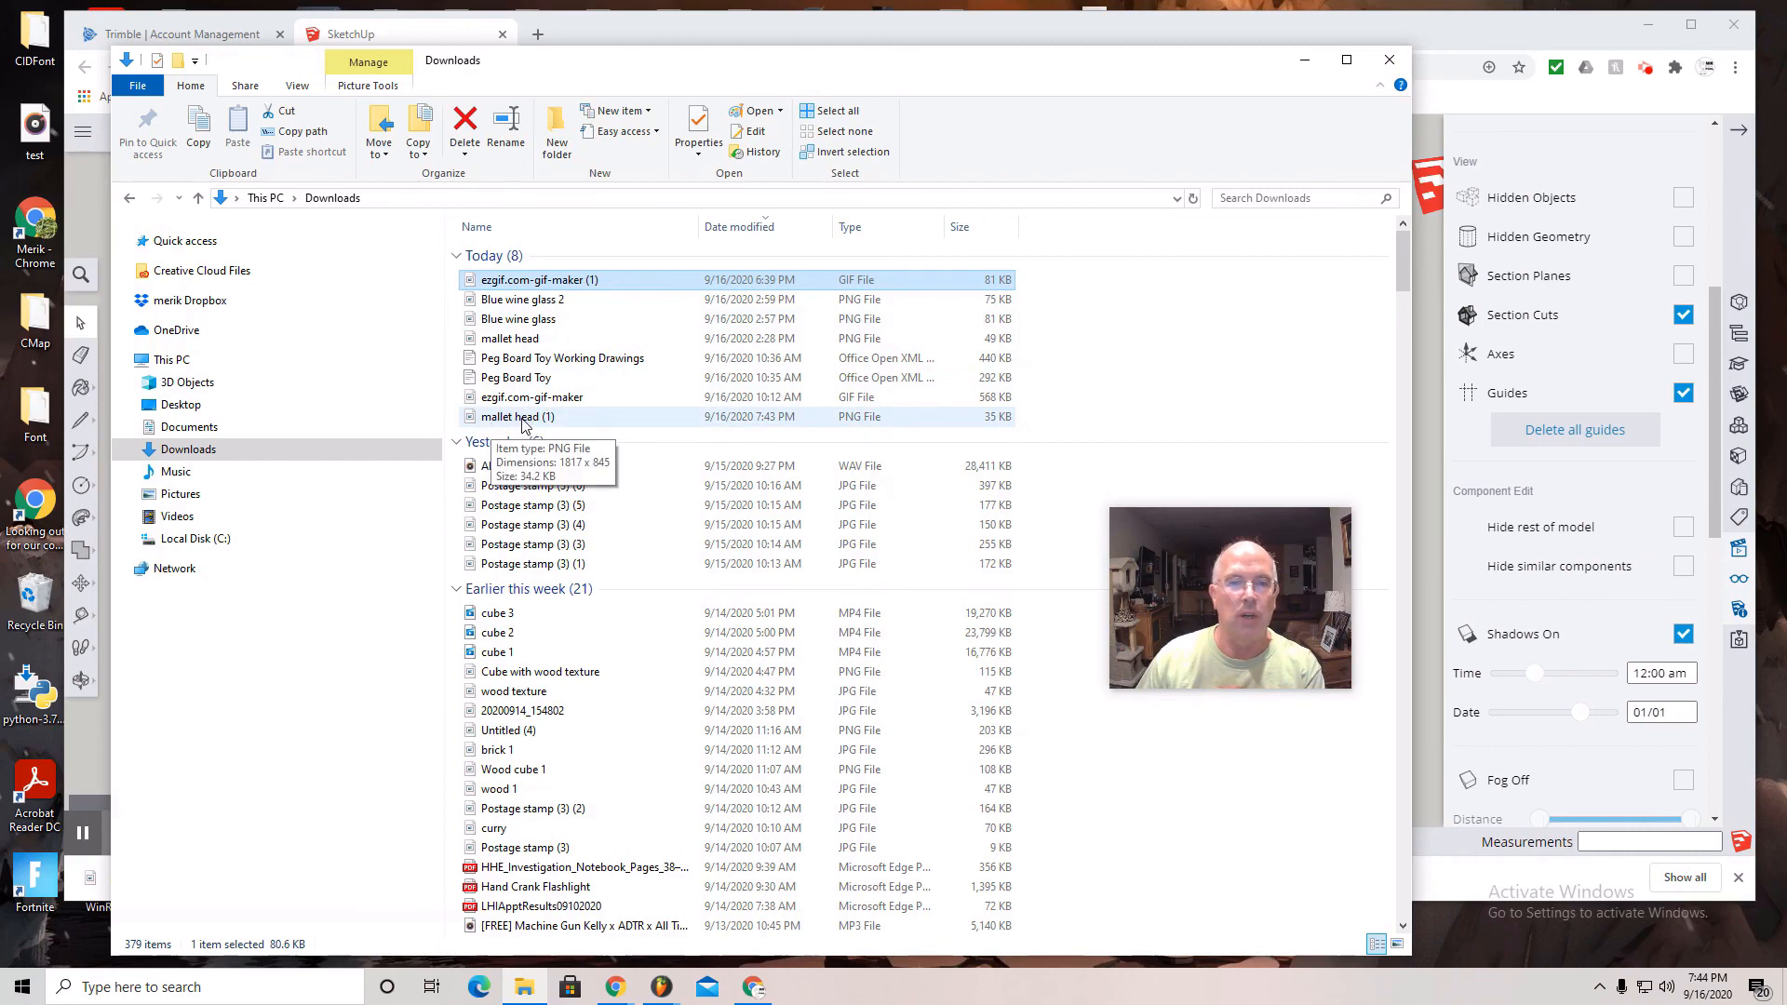
click(524, 421)
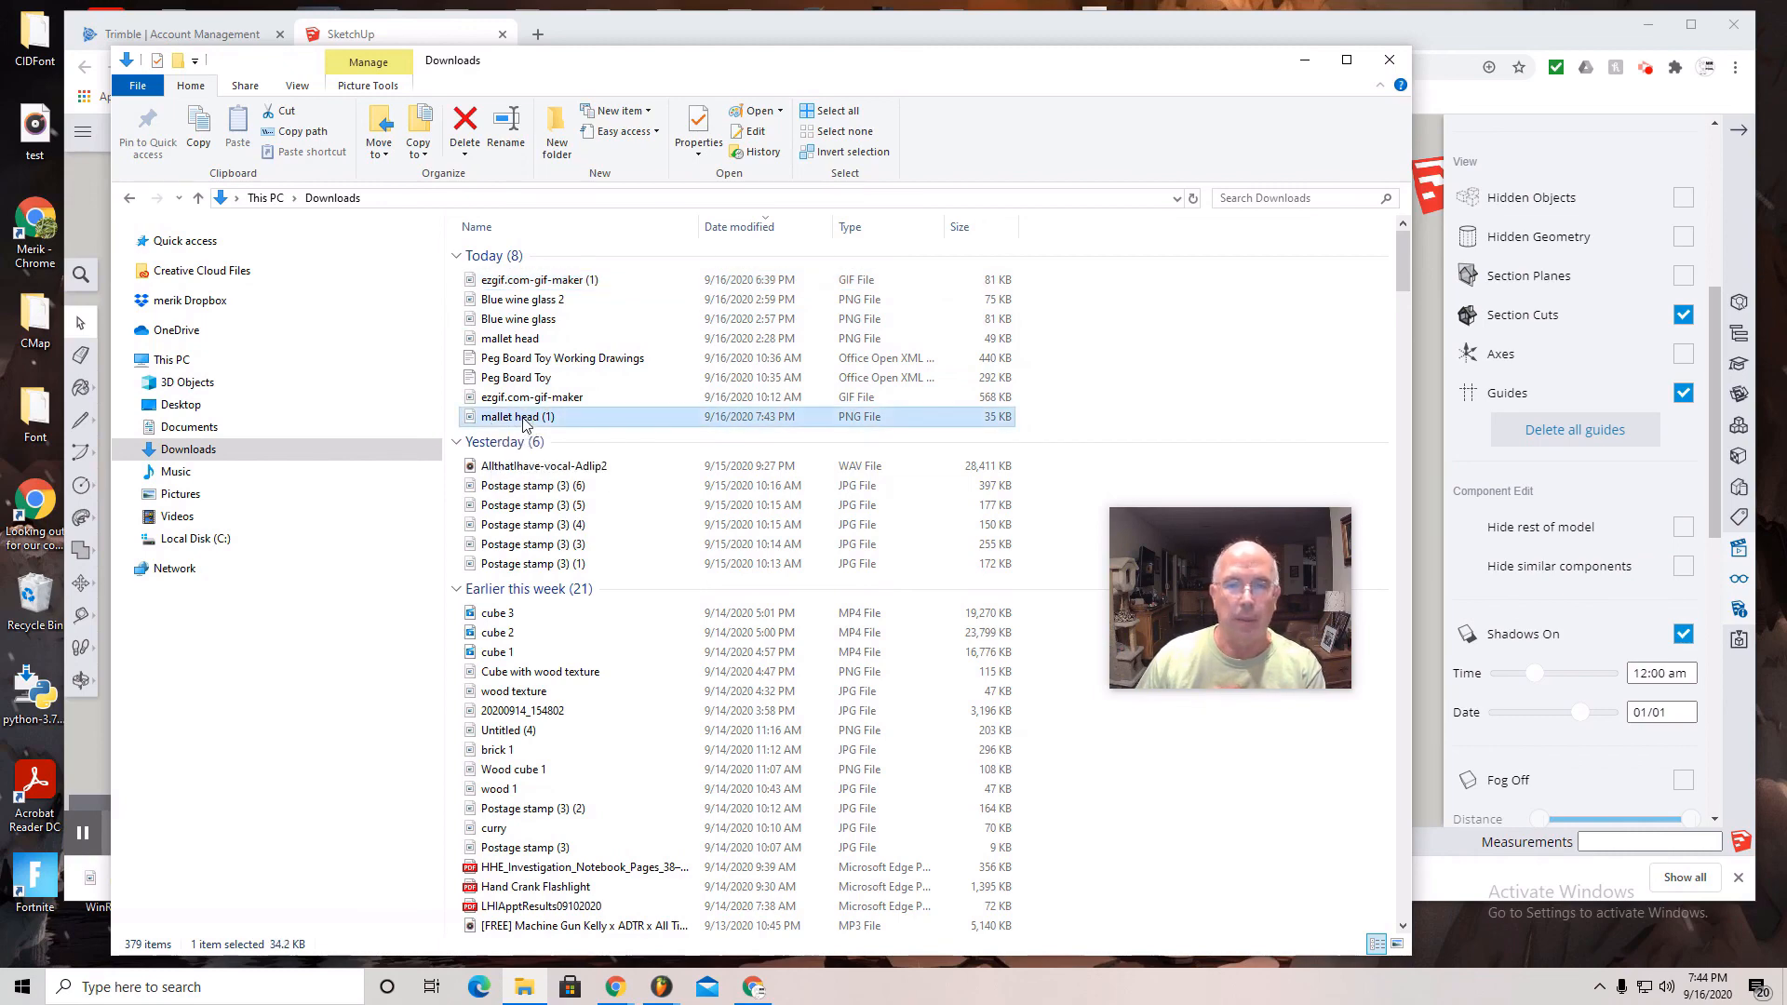
click(523, 419)
click(465, 421)
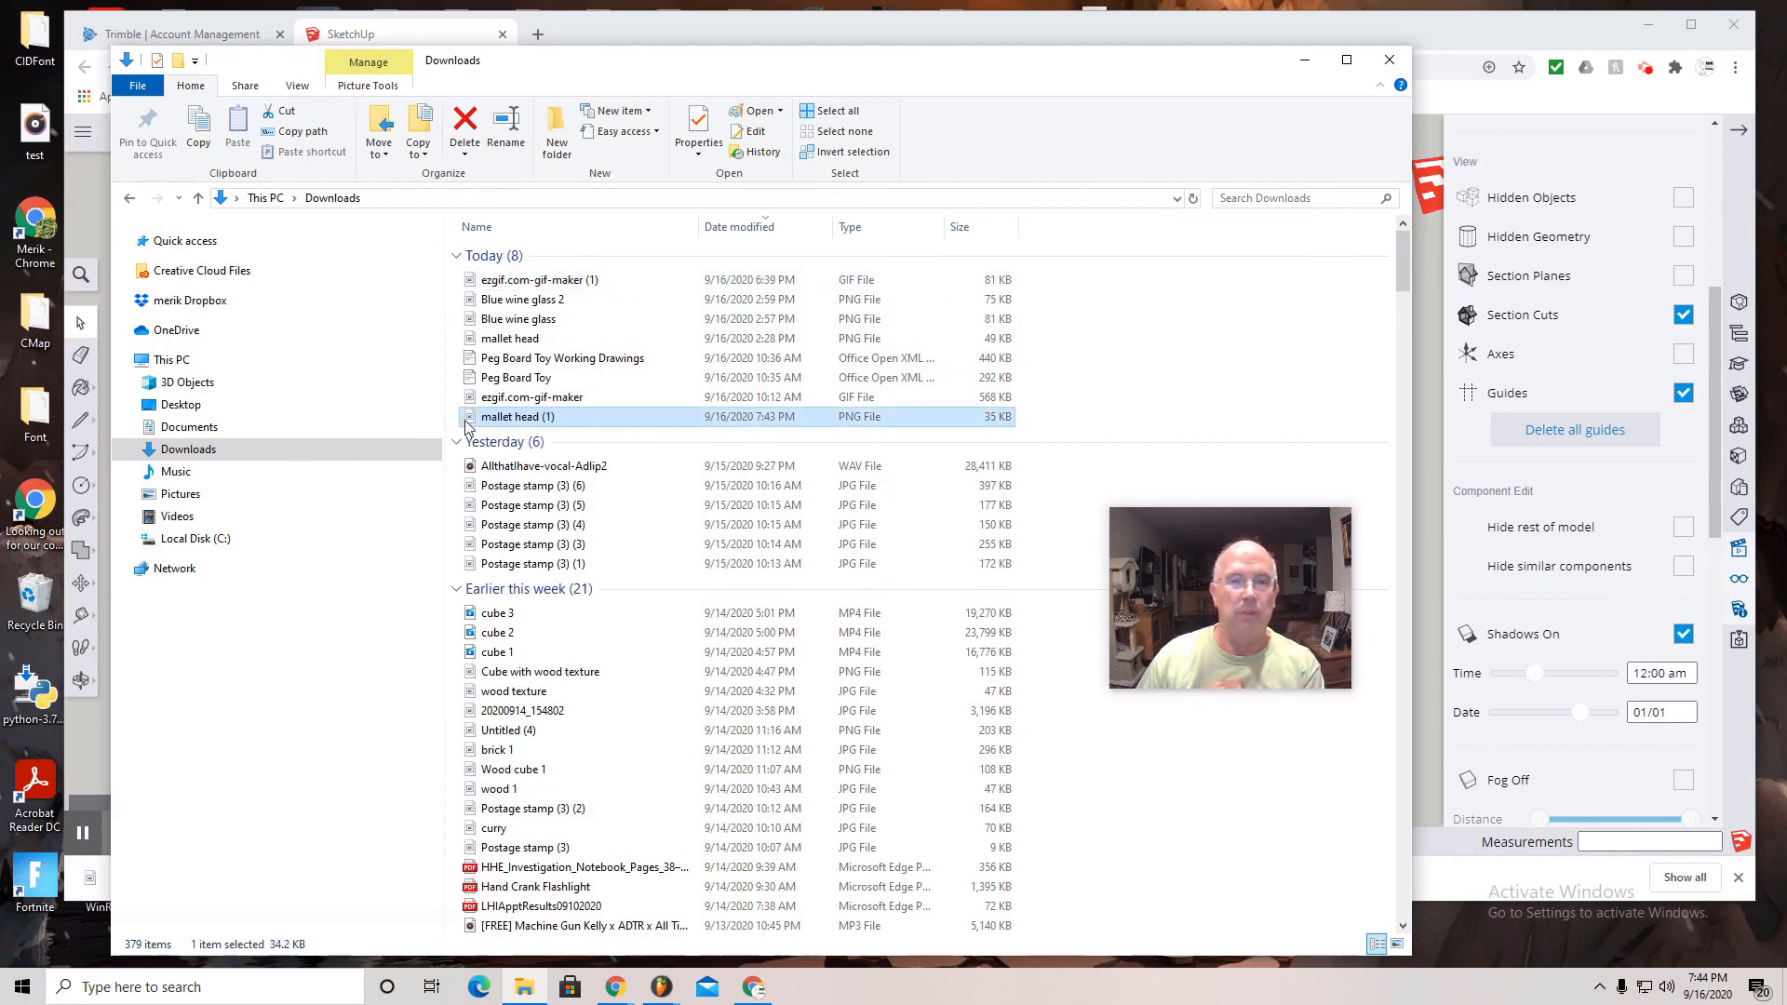
double_click(467, 420)
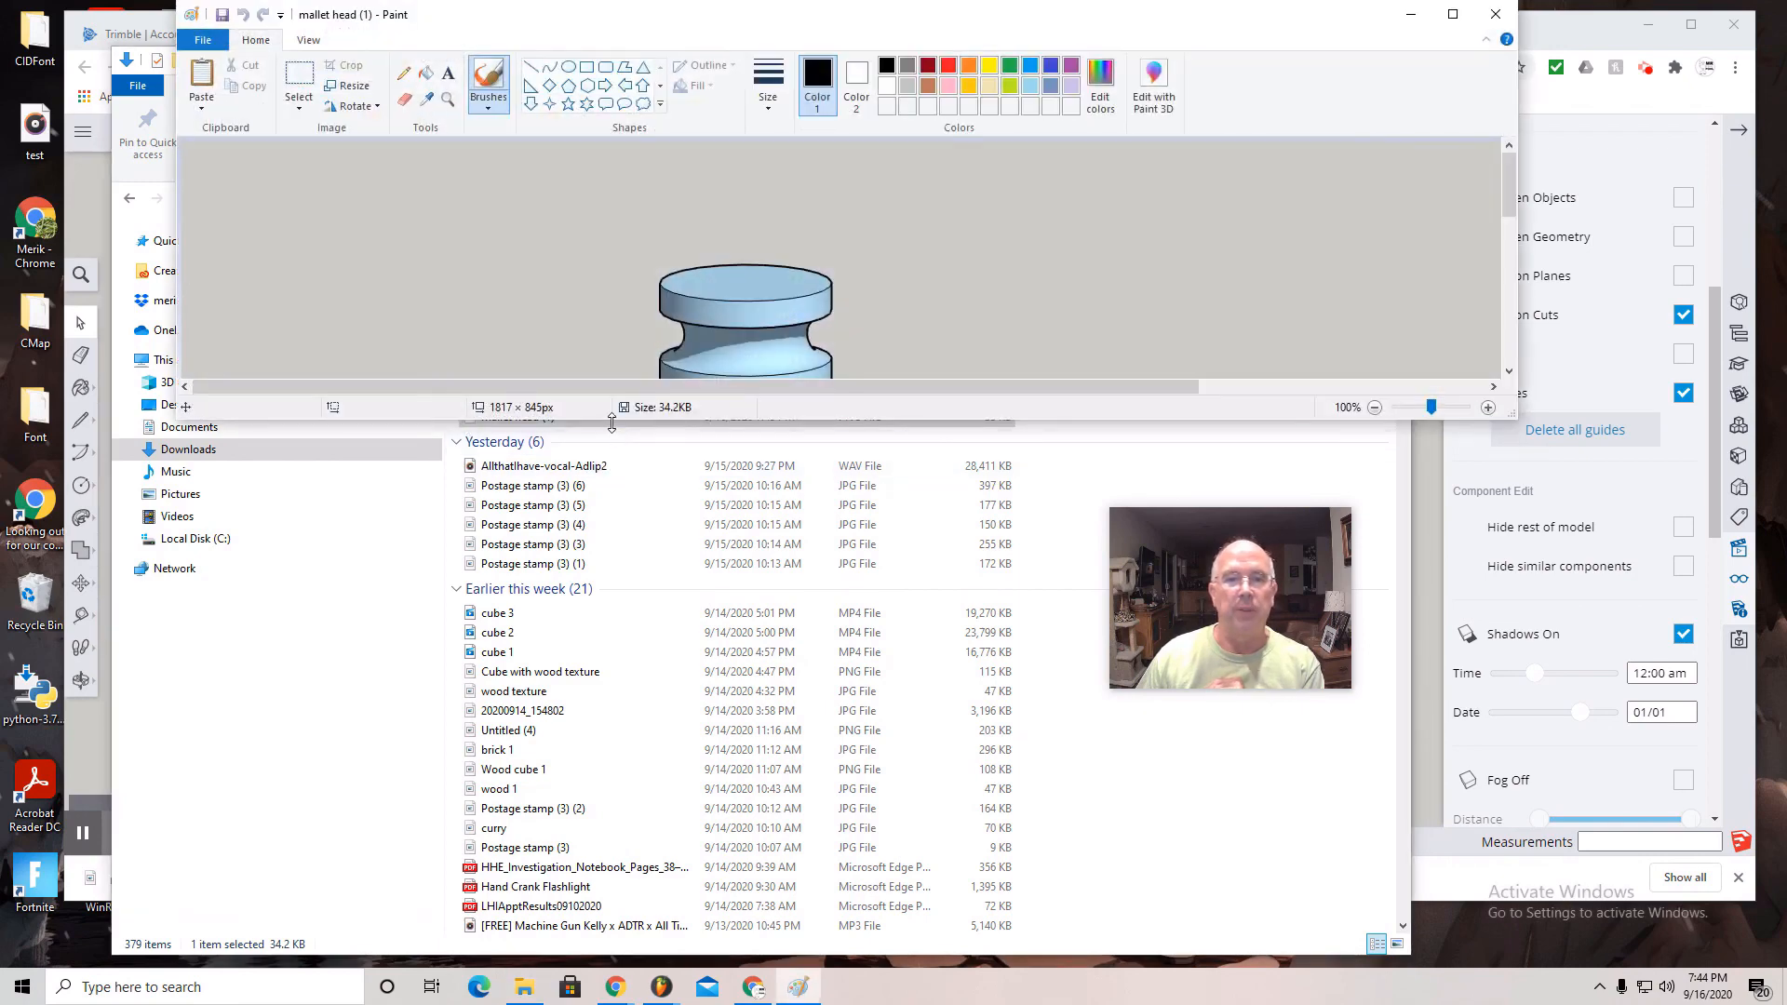
drag(611, 423, 615, 882)
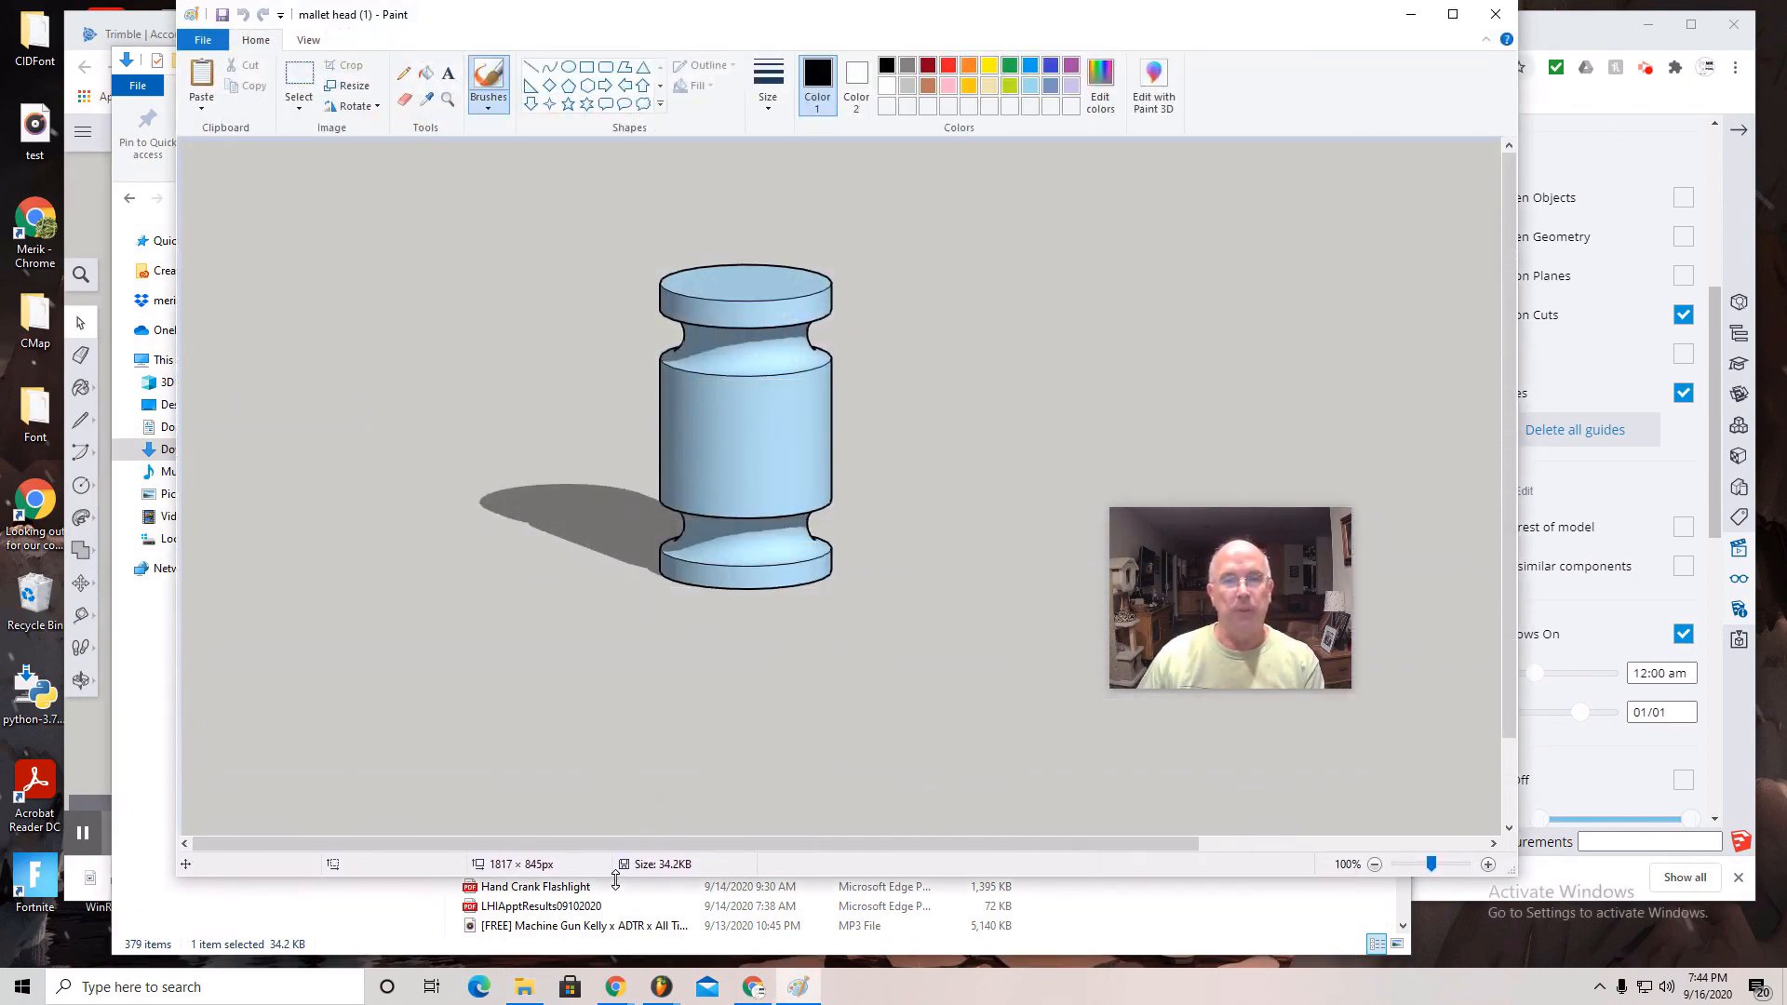
click(1375, 864)
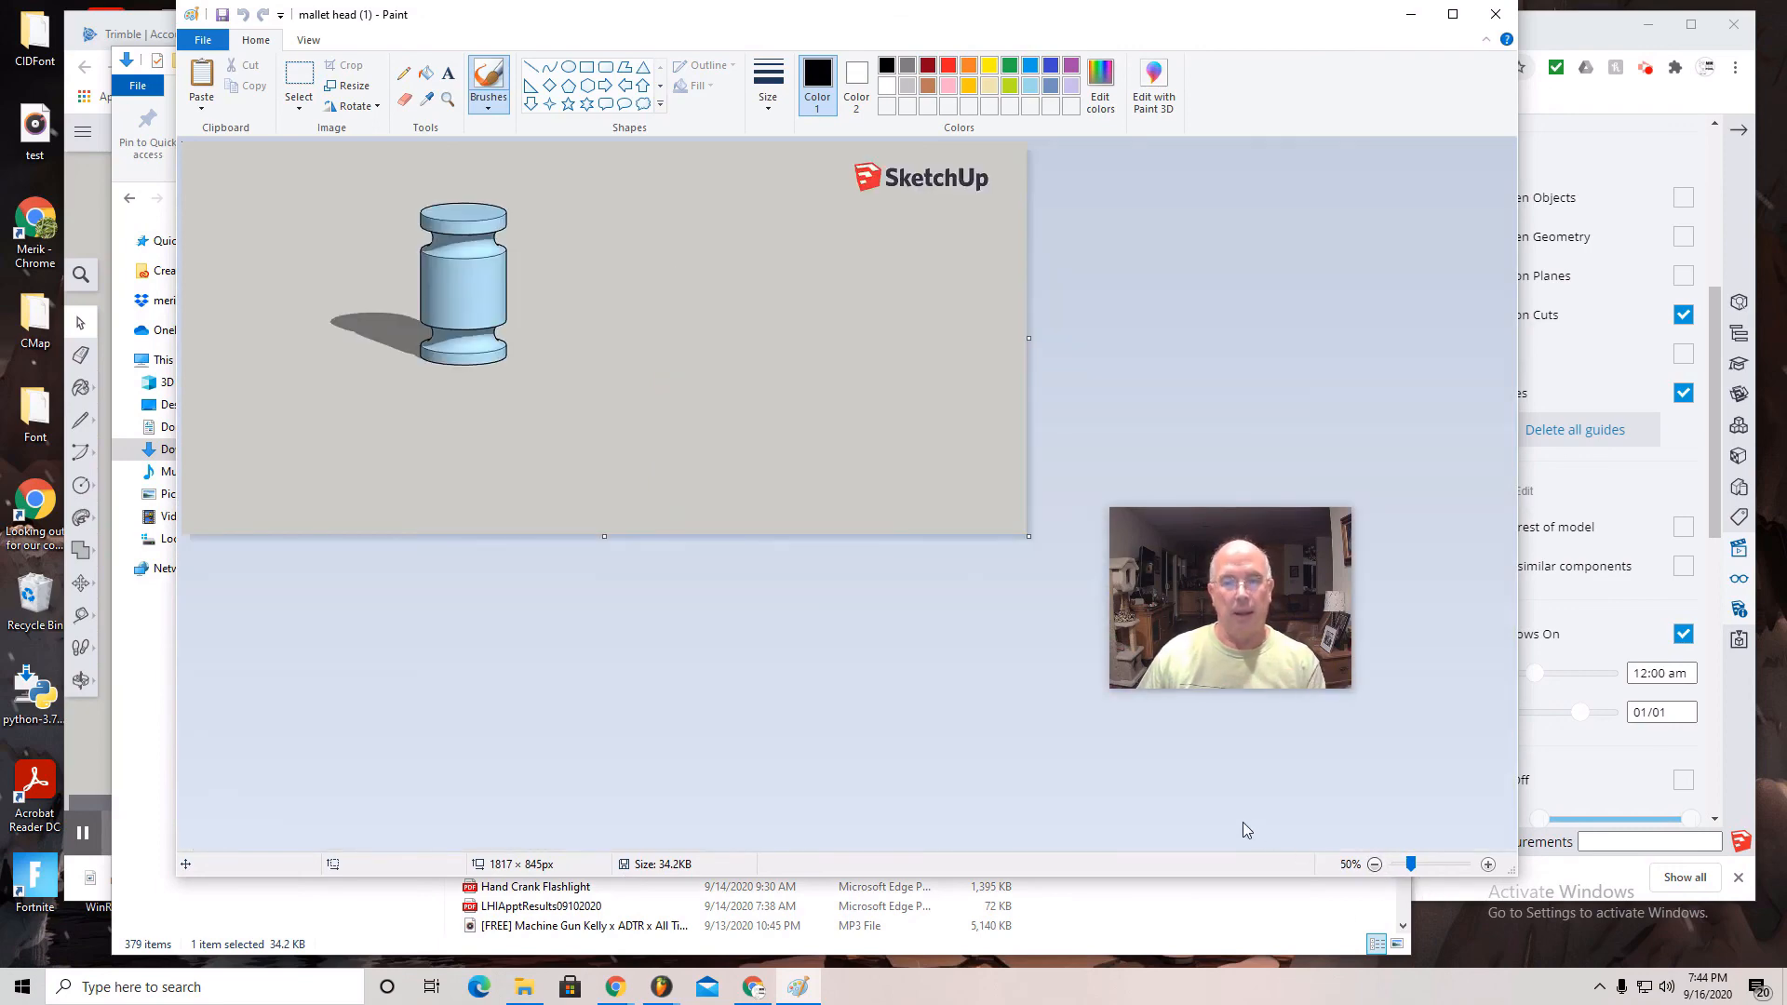